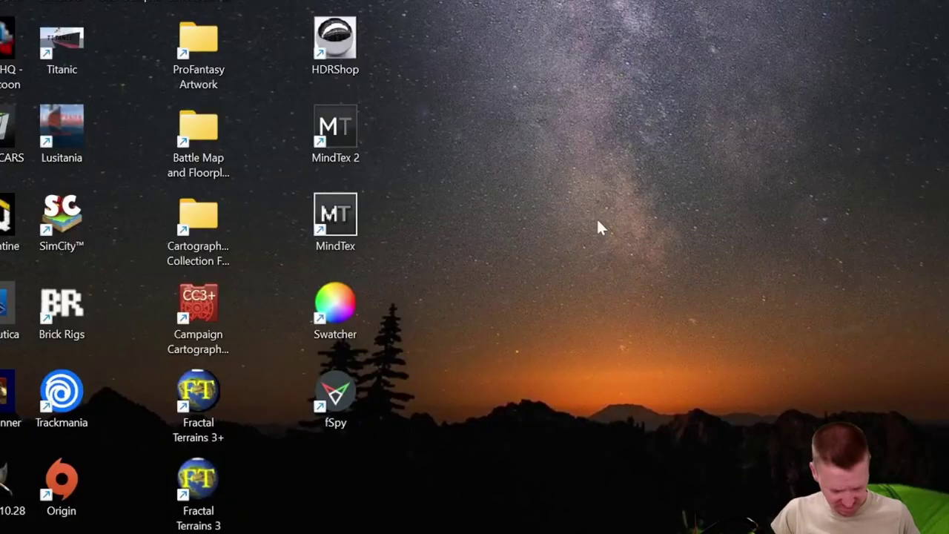
Step: Launch DaVinci Resolve from the system search
key(super)
text(dav)
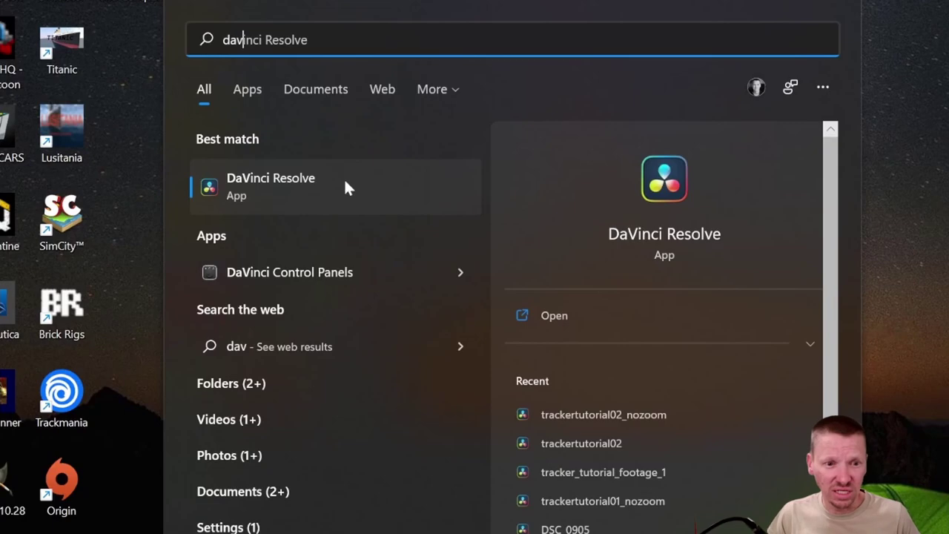
click(345, 187)
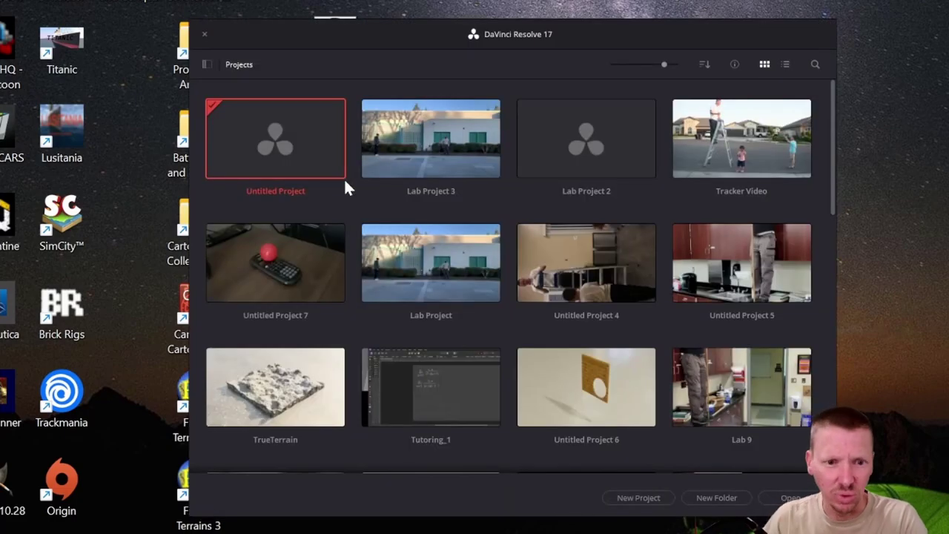
Step: Create a new project named 'Lab Project 4'
click(638, 498)
text(Lab Project )
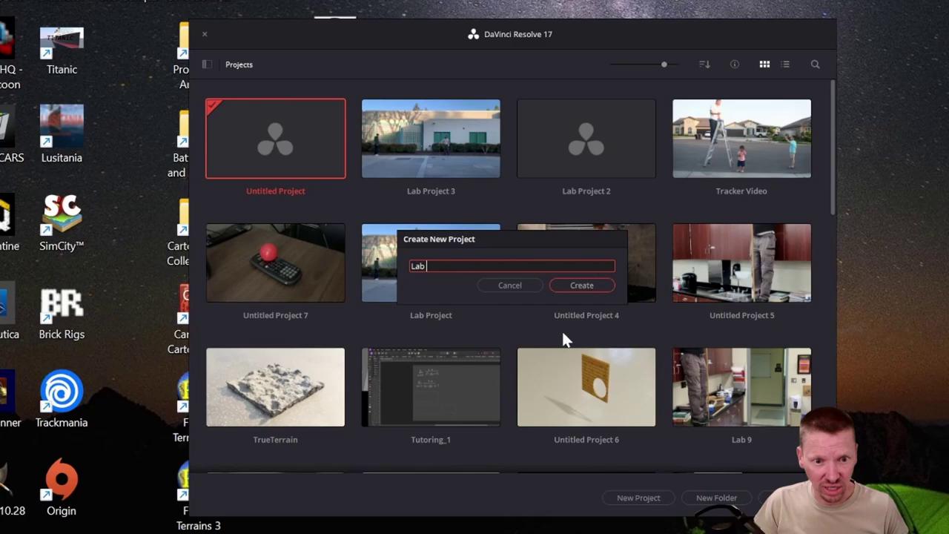
text(4)
click(590, 286)
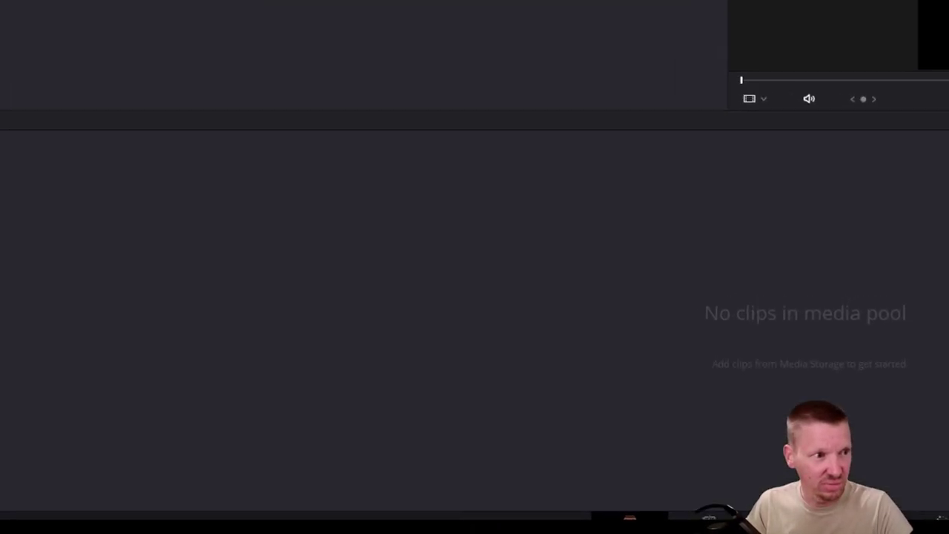
Step: Import IMG_6734.MOV through File > Import > Media and switch to the Edit page
click(99, 31)
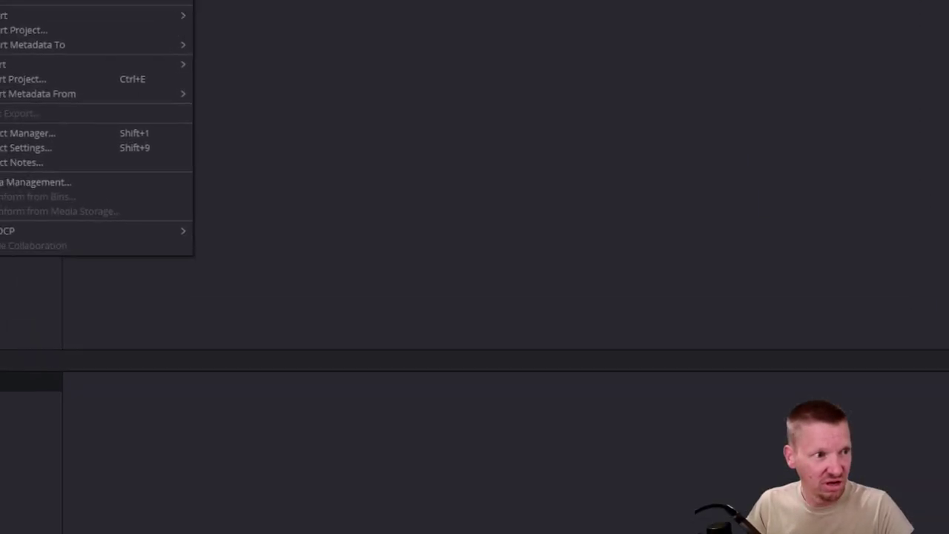
mouse_move(141, 196)
click(396, 217)
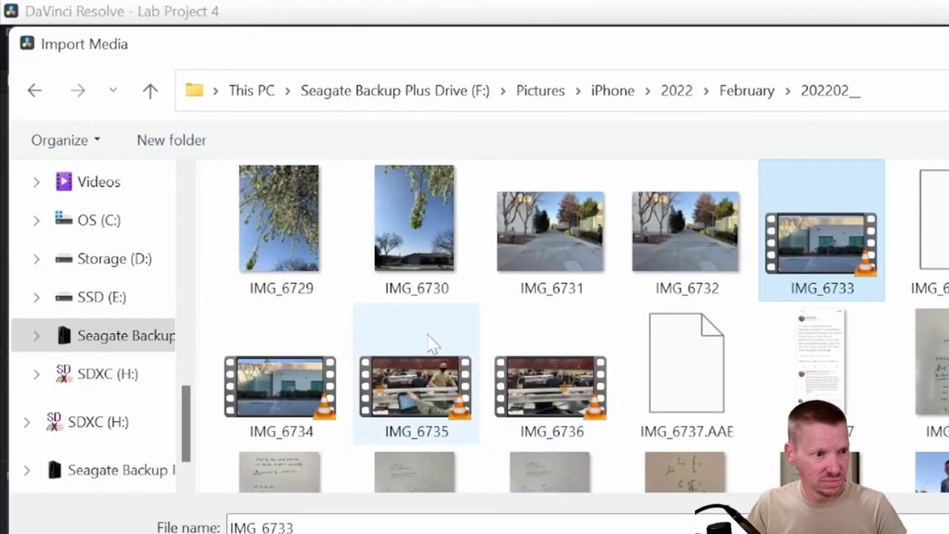
click(248, 398)
key(Return)
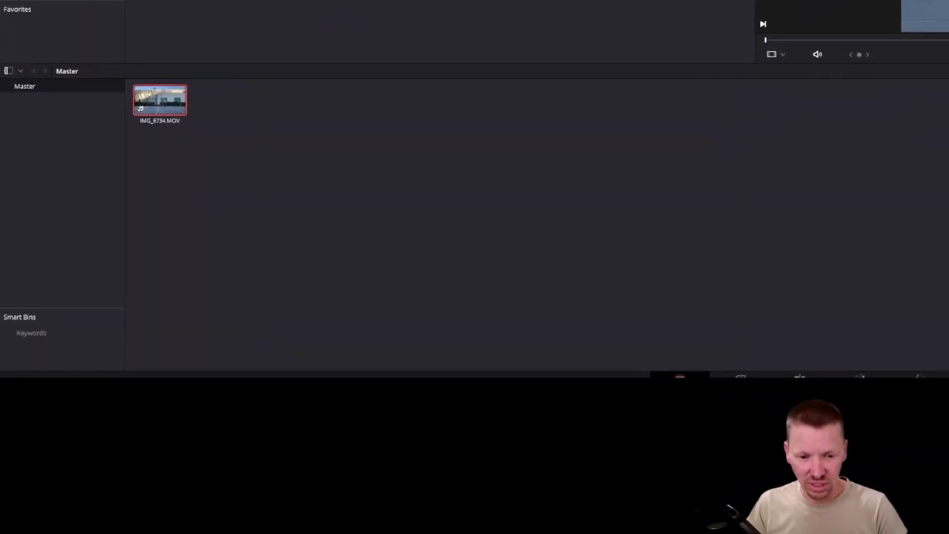
key(shift+4)
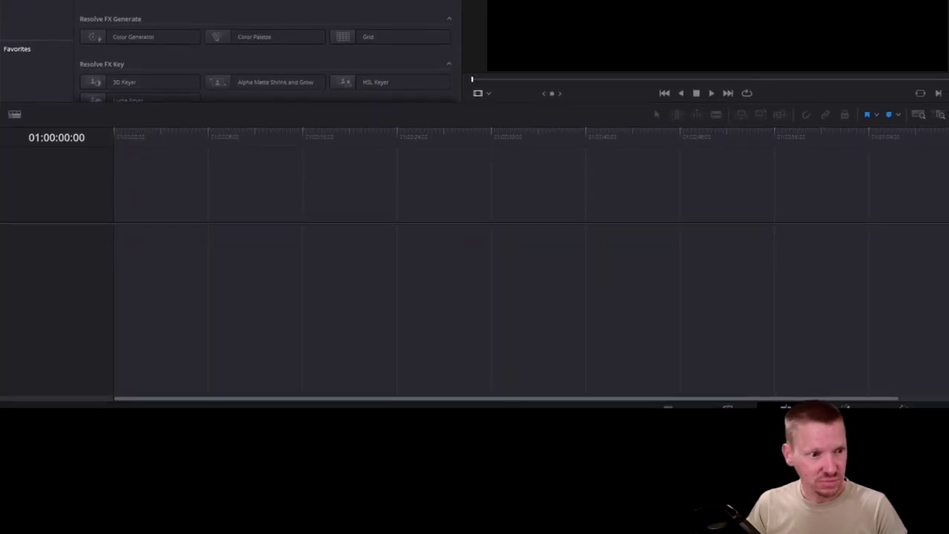
Step: Place IMG_6734.MOV at the timeline start, delete its audio clip, and play it back
drag(89, 24, 124, 451)
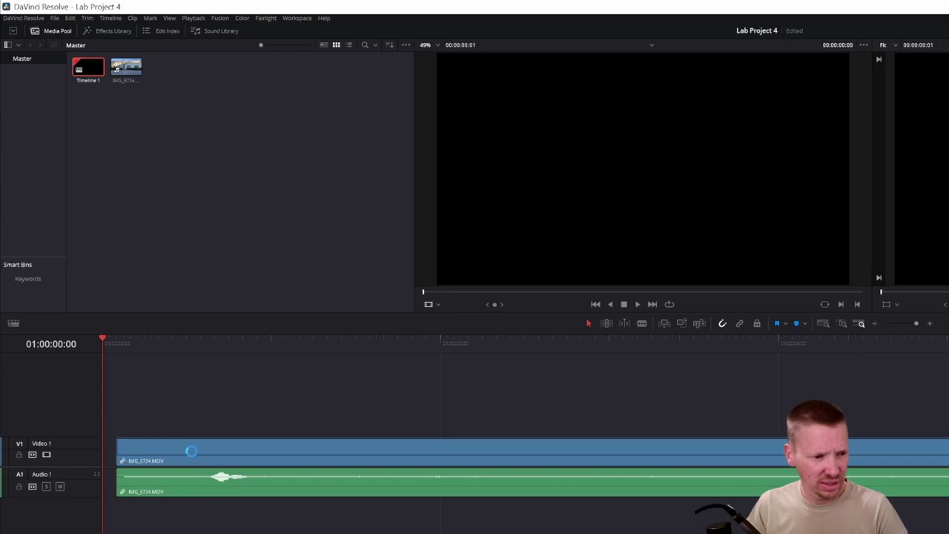
drag(191, 451, 217, 445)
click(146, 485)
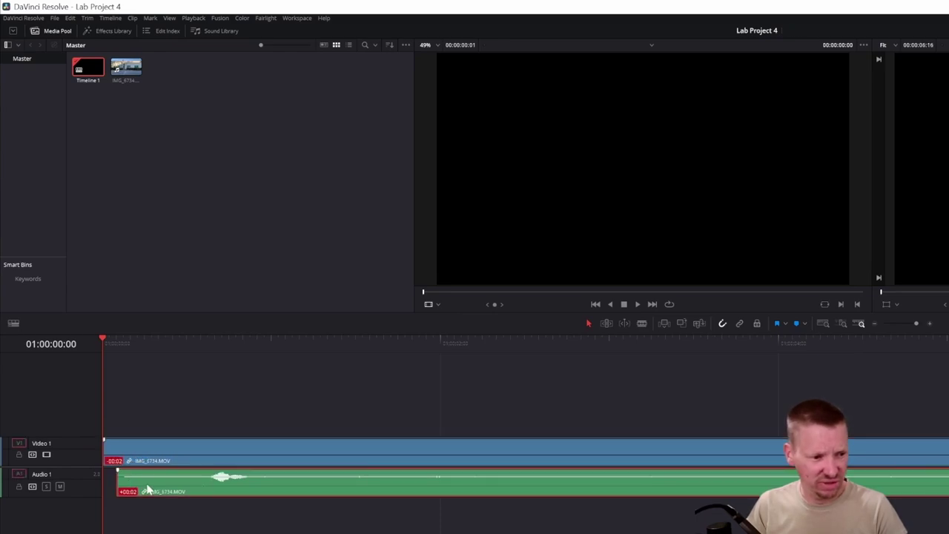
right_click(274, 482)
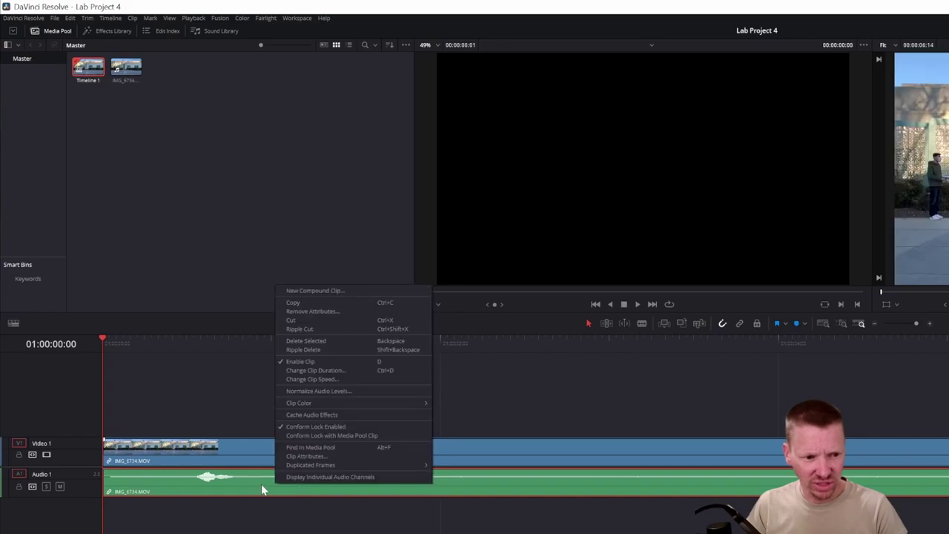
click(311, 345)
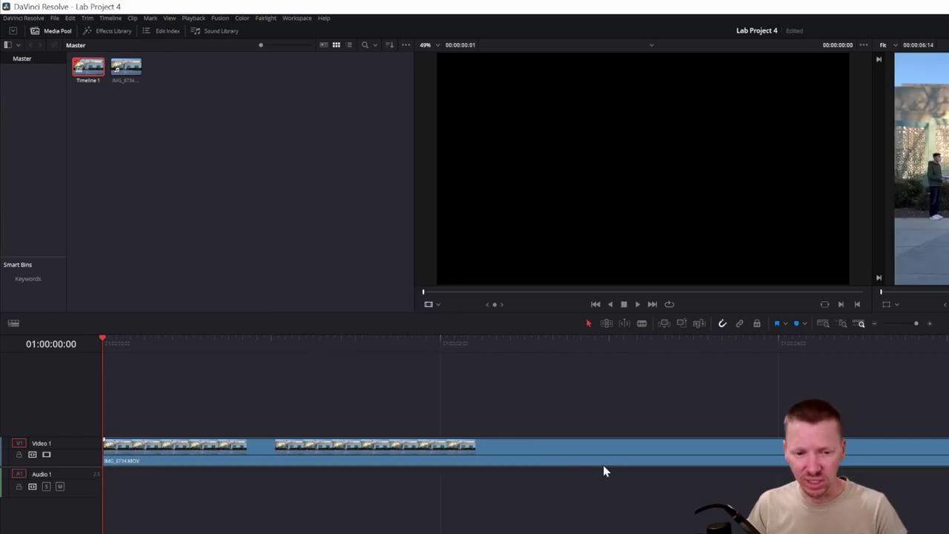
key(space)
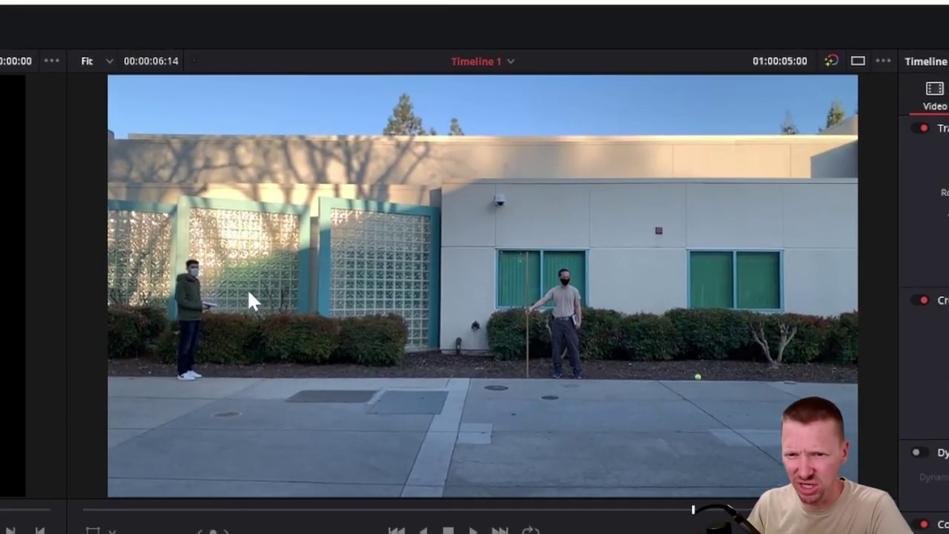
Step: Replay the clip from the start of the timeline and return to its beginning
key(Home)
key(space)
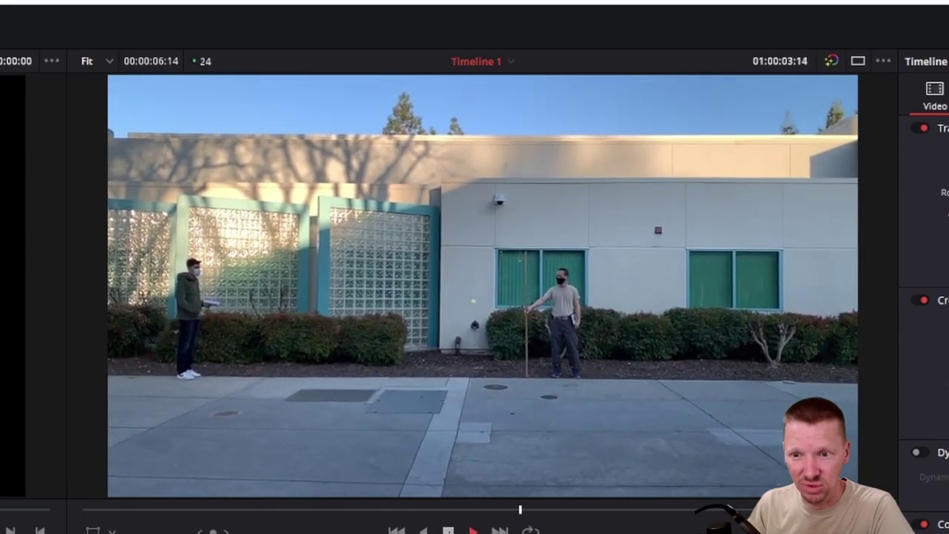
key(space)
key(Home)
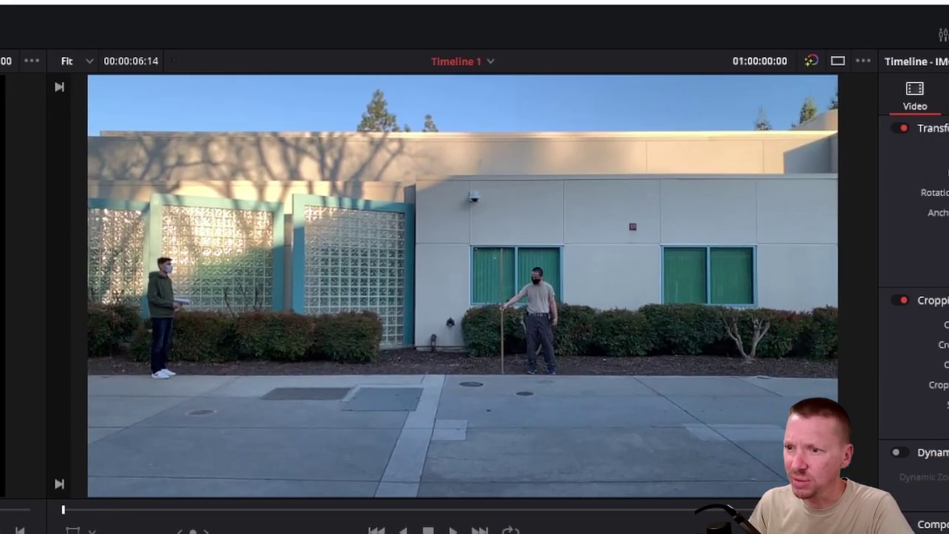
Step: Stabilize the clip in Similarity mode with Camera Lock on and Zoom off, then replay it
scroll(927, 370, down, 4)
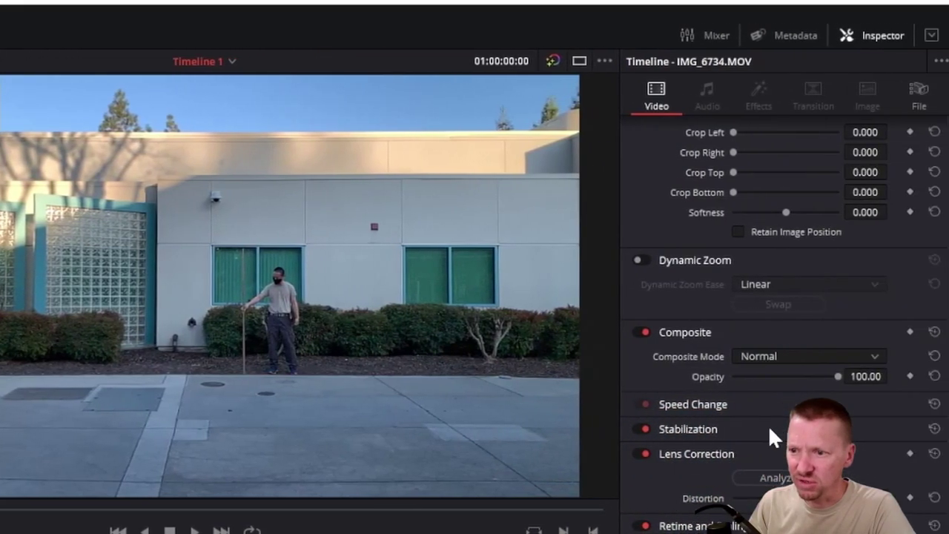
click(890, 428)
scroll(942, 423, down, 3)
click(818, 164)
click(812, 184)
click(811, 279)
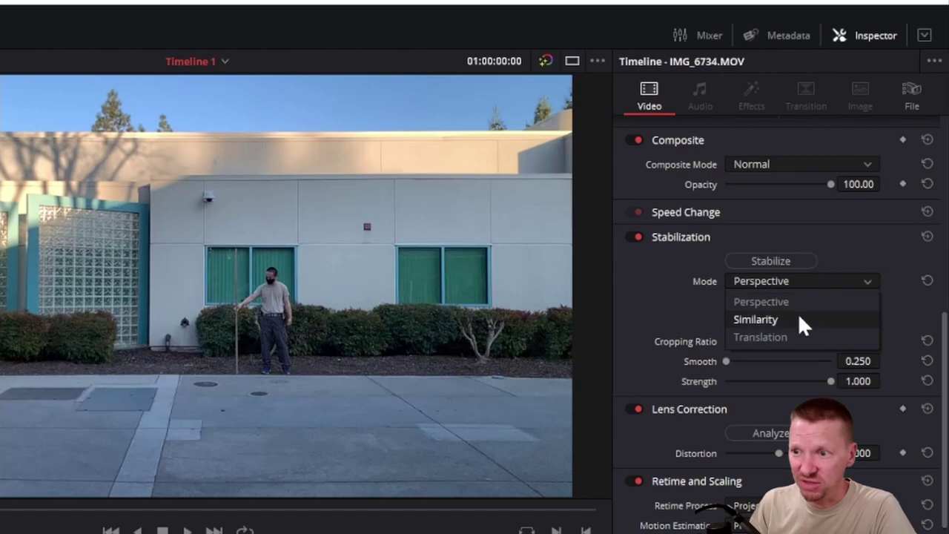
click(778, 321)
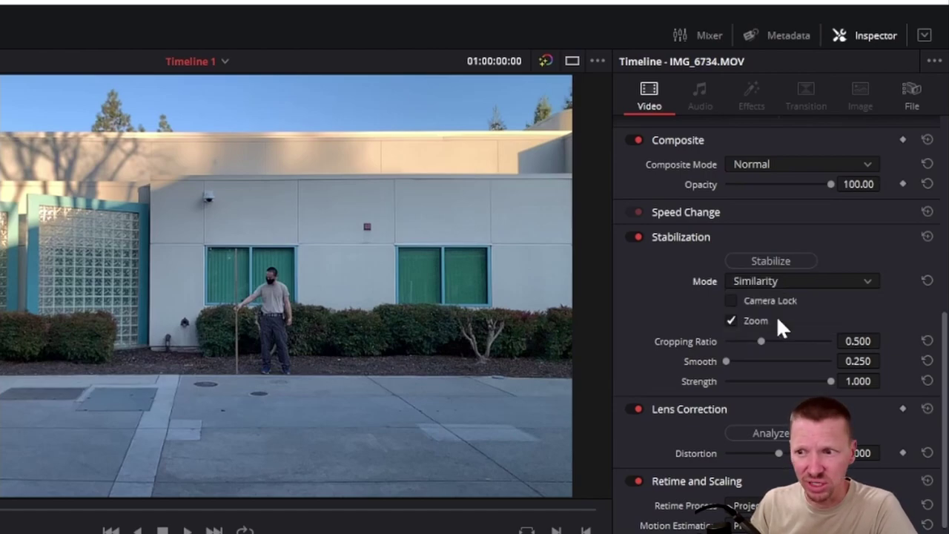
click(732, 301)
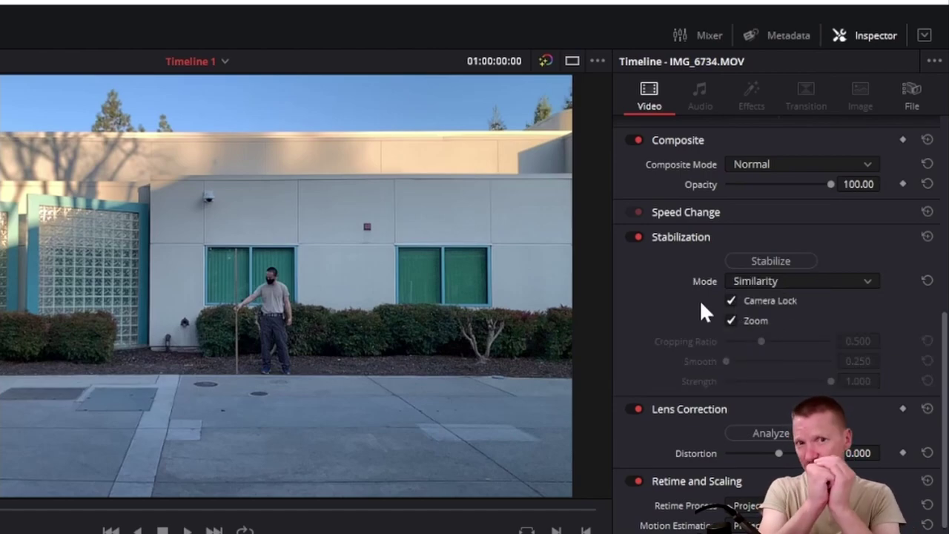
click(732, 319)
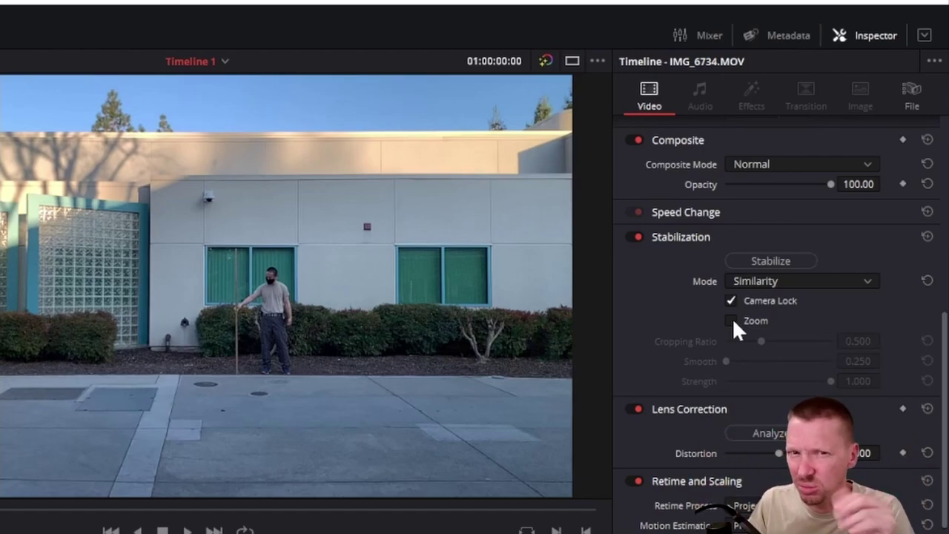
click(803, 256)
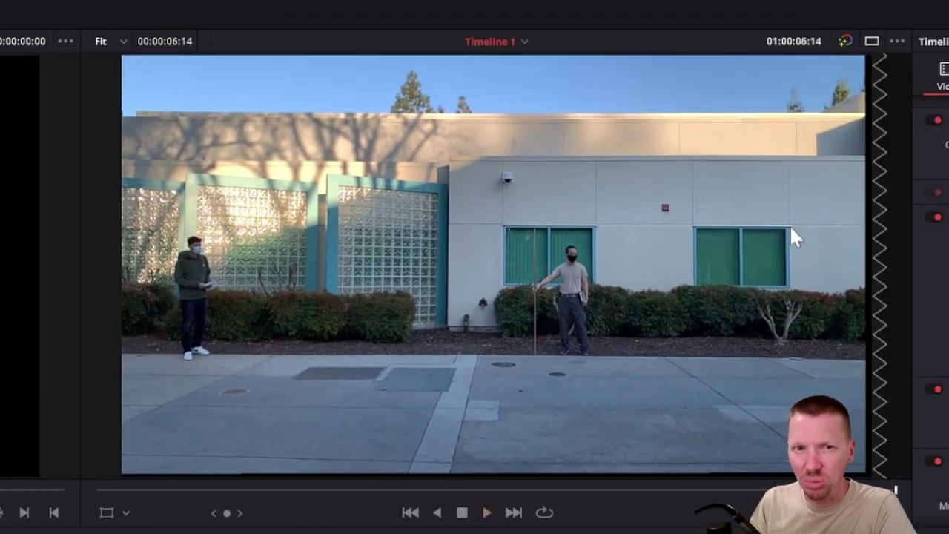
click(412, 513)
click(486, 512)
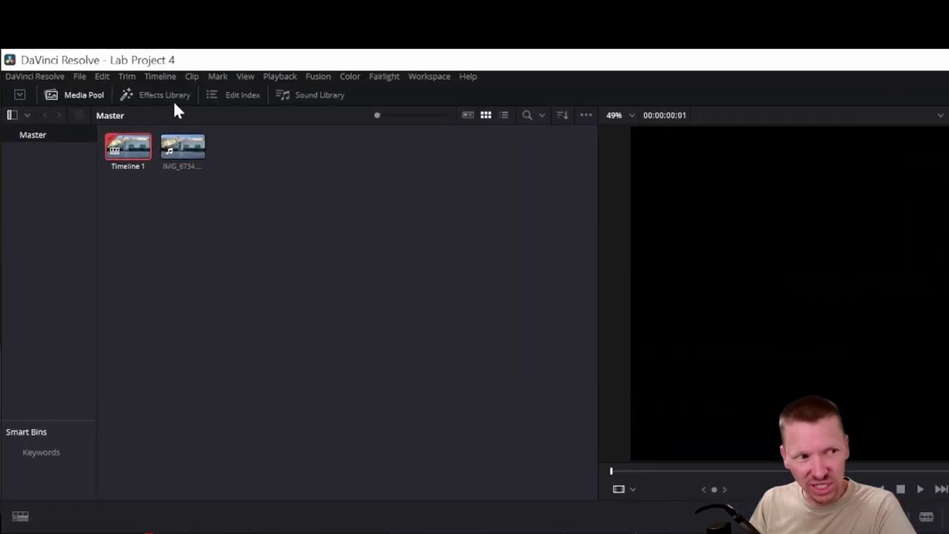
Step: Apply the Open FX Grid effect with Major Line Spacing 0, 22 column cells and 17 row cells
click(72, 101)
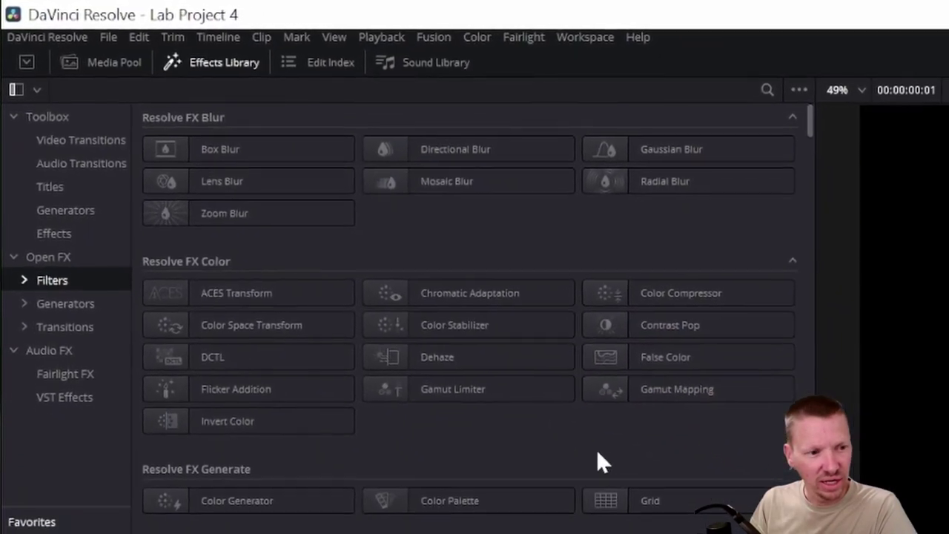
drag(412, 337, 583, 406)
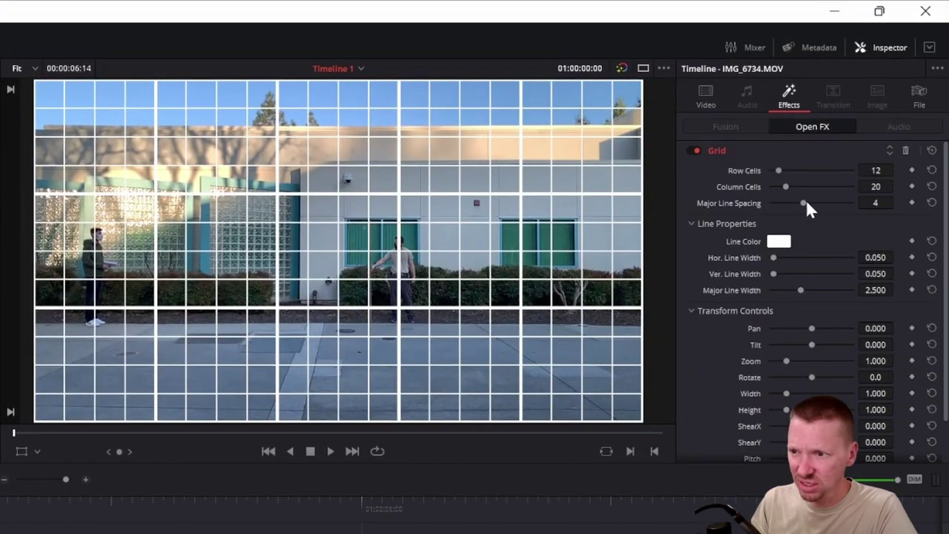
drag(808, 202, 731, 204)
drag(785, 186, 783, 172)
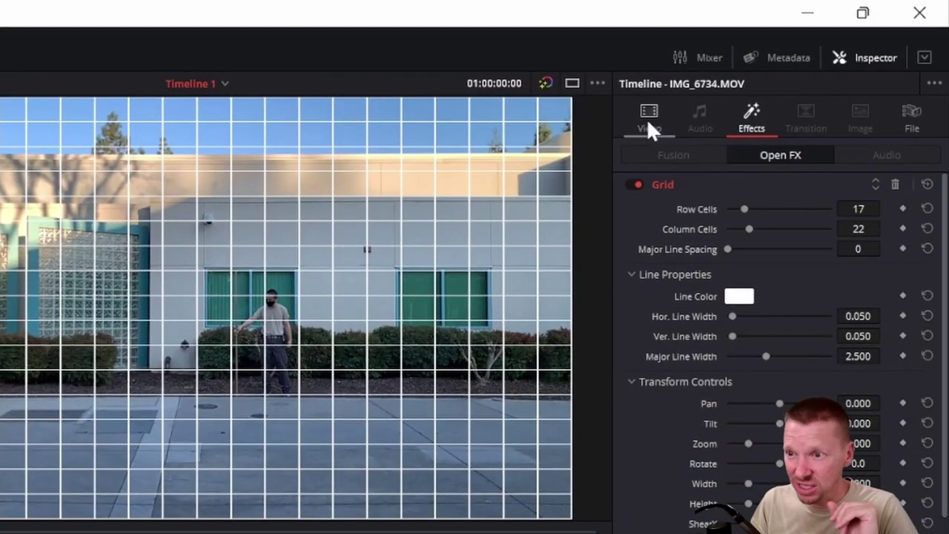
Step: In the clip's Video settings, test a small rotation, then reset Rotation Angle to 0
click(648, 128)
scroll(747, 356, up, 10)
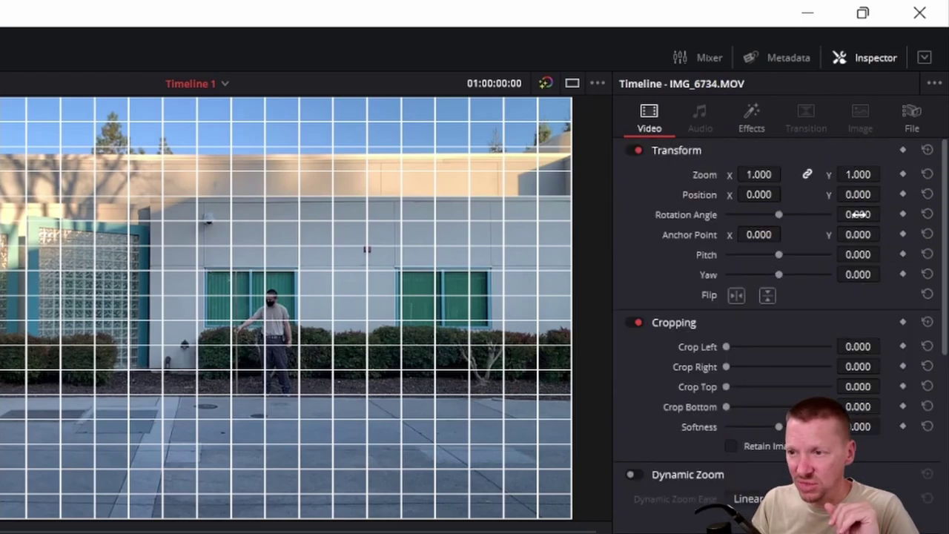
drag(857, 214, 890, 214)
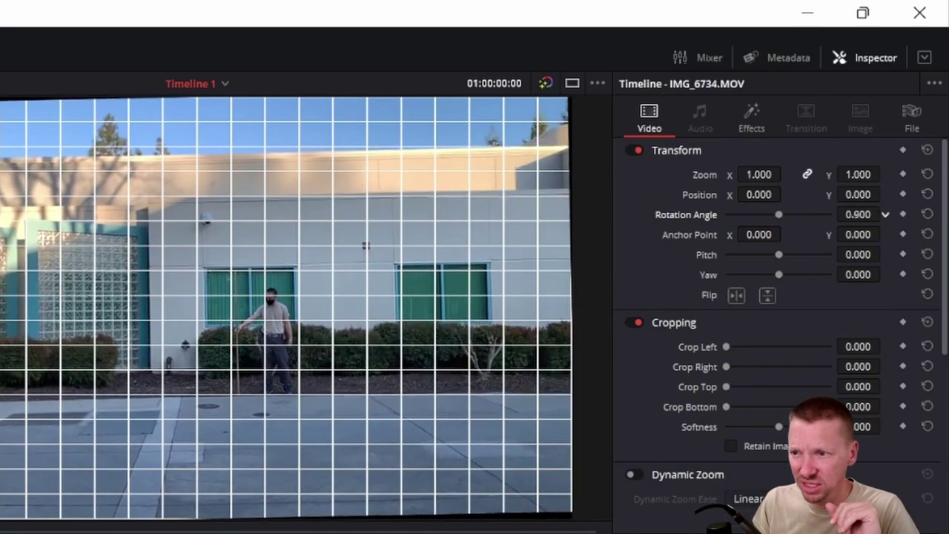
click(930, 215)
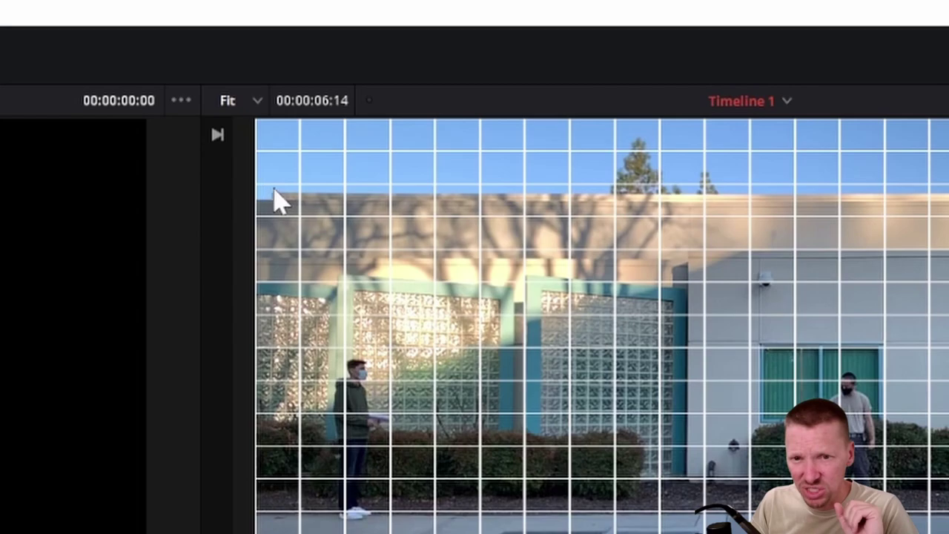
Step: Zoom and pan the viewer to inspect the frame, then scroll down to Lens Correction
scroll(459, 278, up, 2)
scroll(459, 278, up, 1)
scroll(457, 317, right, 5)
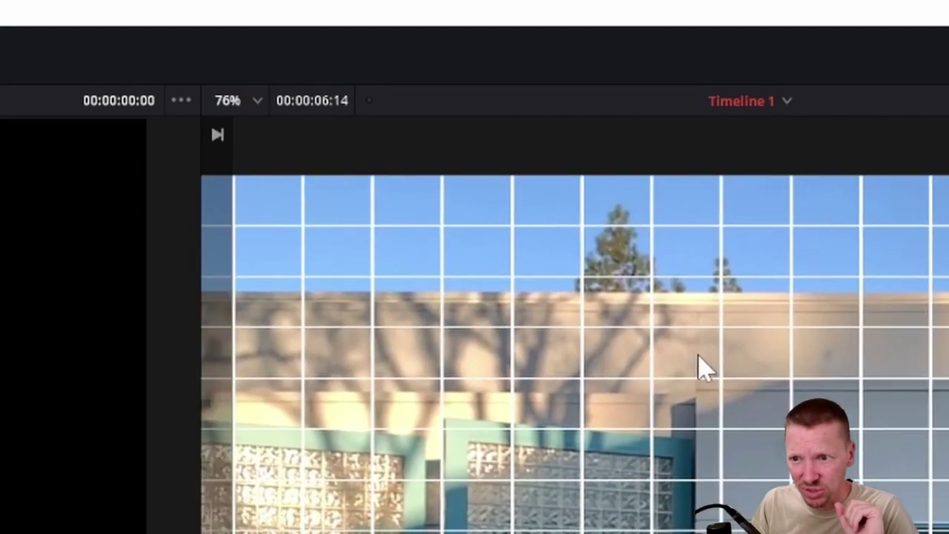
scroll(783, 297, right, 6)
scroll(506, 454, down, 1)
drag(506, 454, 739, 359)
scroll(734, 359, down, 1)
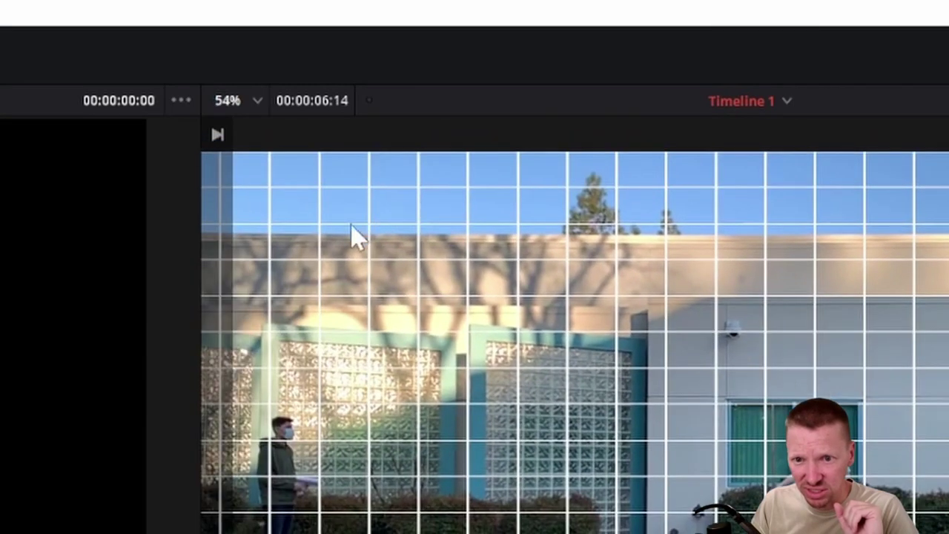
scroll(766, 364, down, 1)
scroll(758, 355, down, 1)
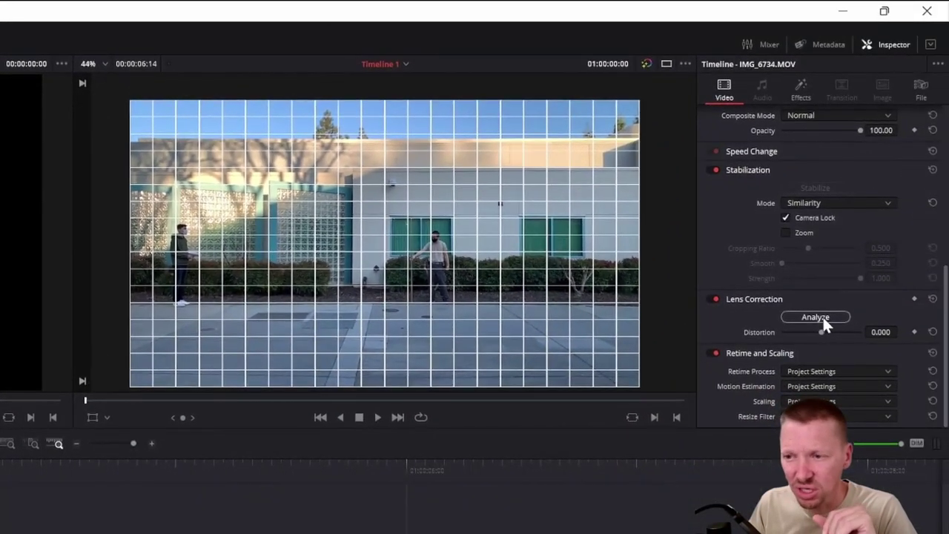
Step: Analyze the clip for lens distortion, then switch Lens Correction off to remove the watermark
click(815, 317)
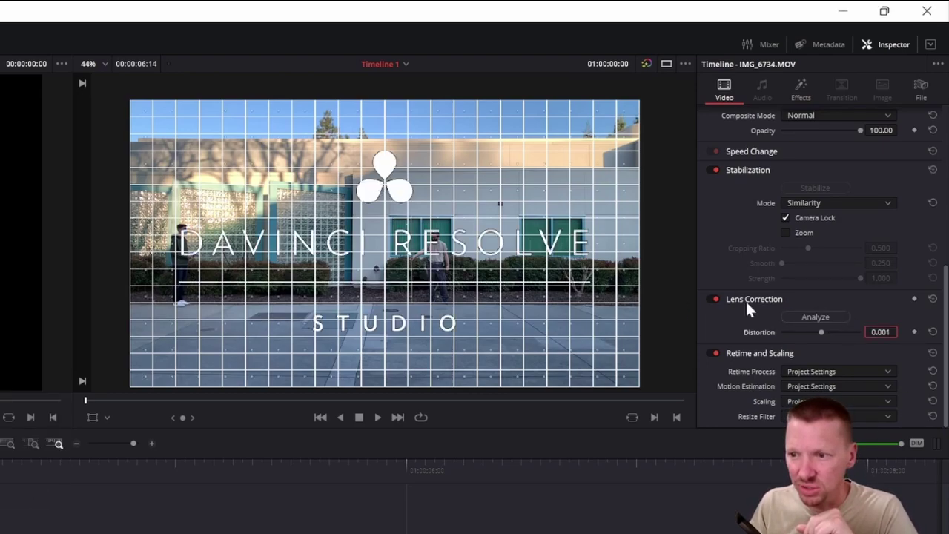
click(715, 299)
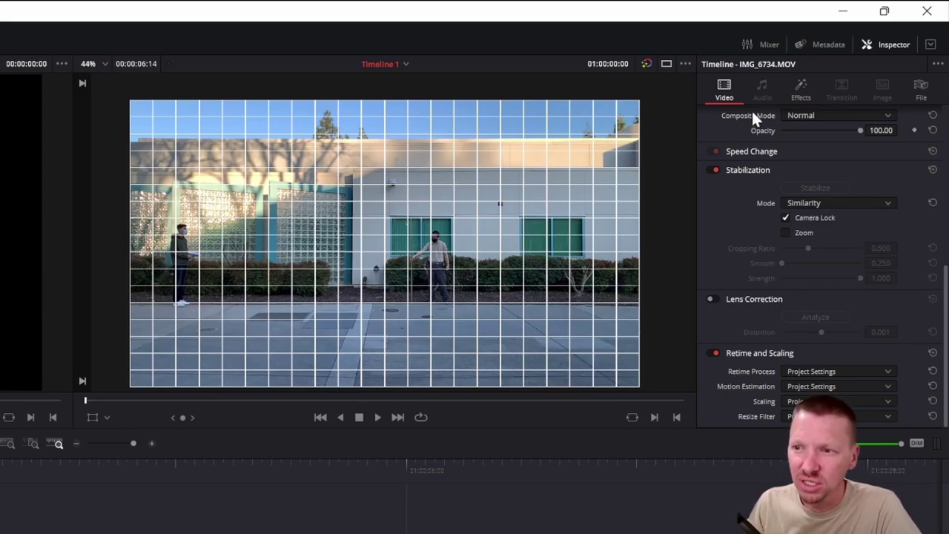
Step: Disable the Grid effect in the Inspector's Effects and set Transform Zoom to 1.800
click(792, 88)
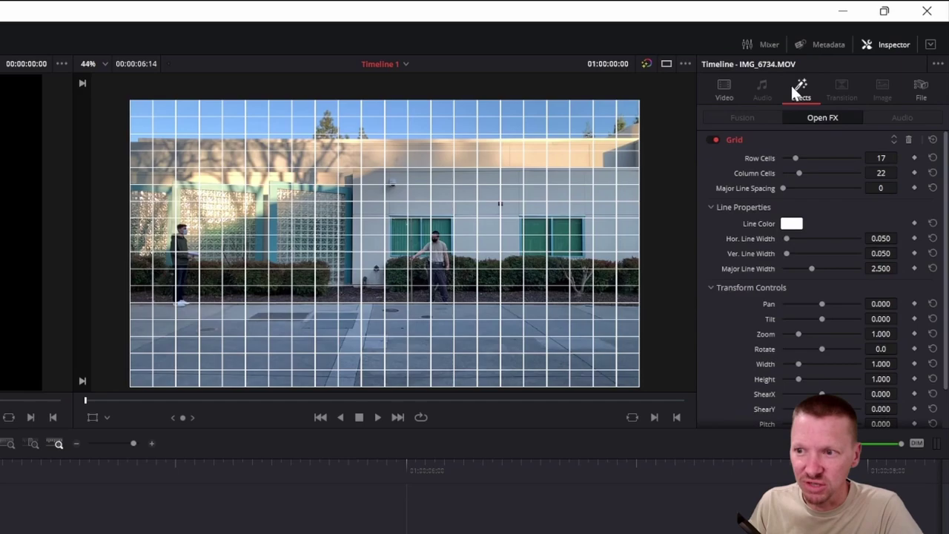
click(715, 139)
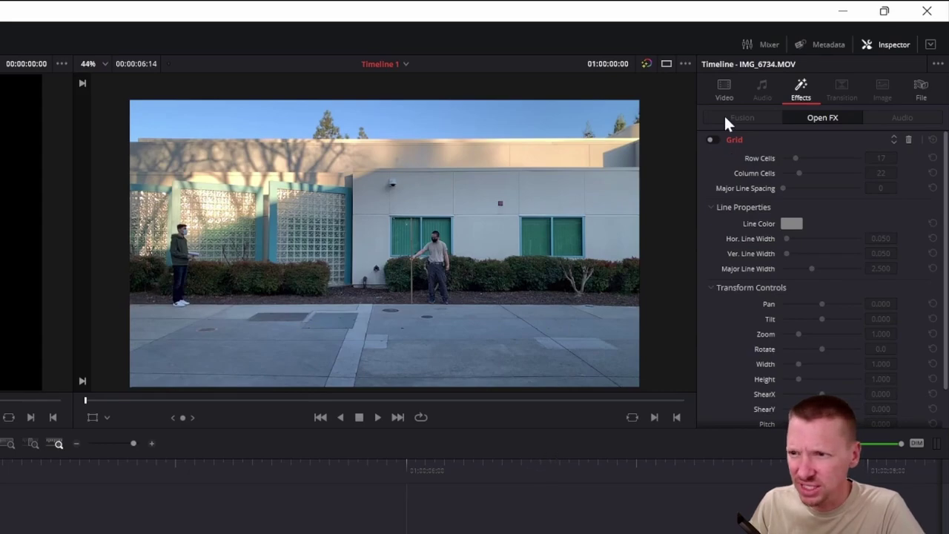
click(723, 87)
scroll(815, 186, up, 10)
mouse_move(806, 132)
mouse_down()
mouse_move(836, 132)
mouse_move(821, 146)
mouse_move(841, 146)
mouse_move(801, 146)
mouse_up()
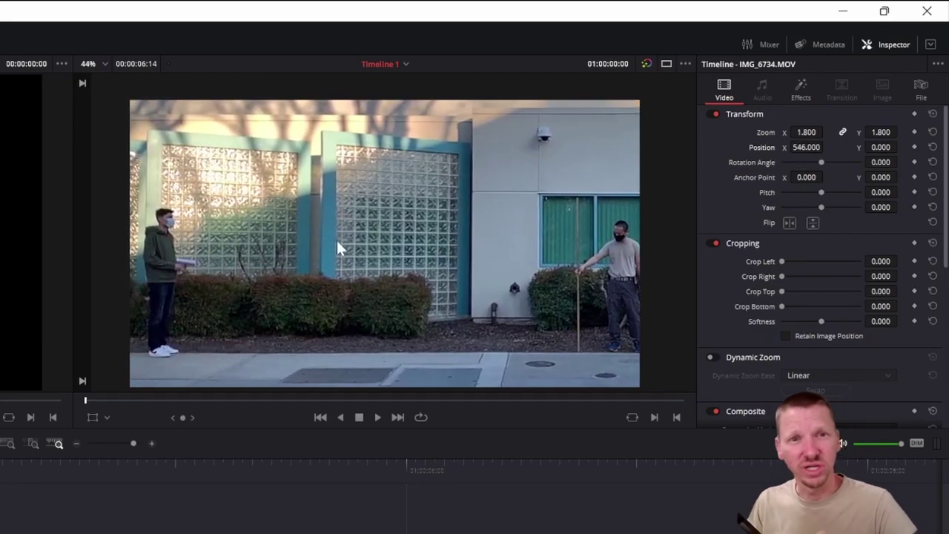
Step: Play and stop the clip, then scrub back frame by frame to check the toss
click(378, 416)
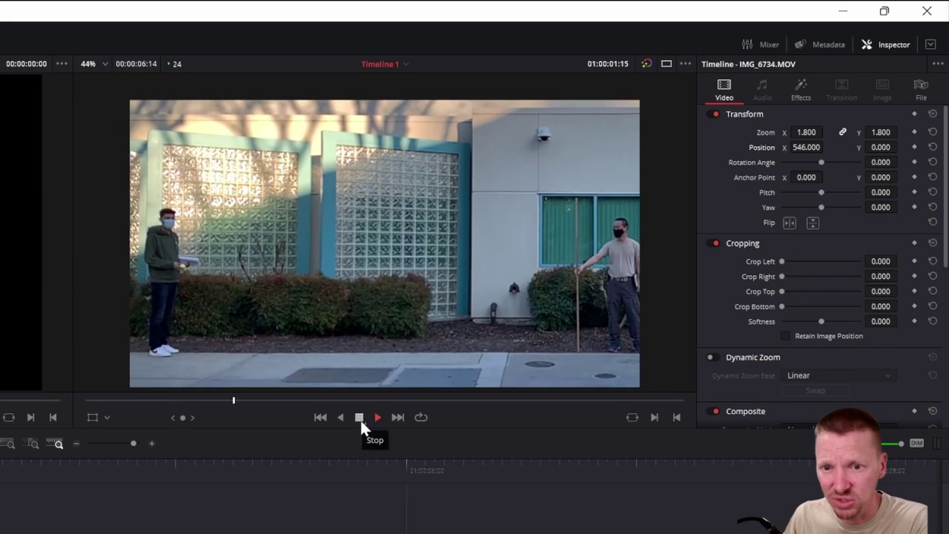
click(359, 417)
drag(393, 401, 299, 394)
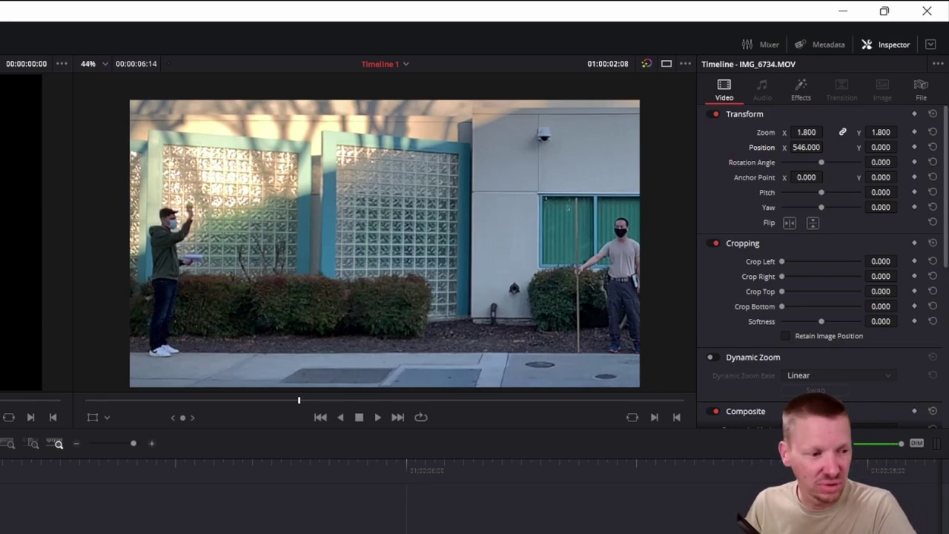
key(Left)
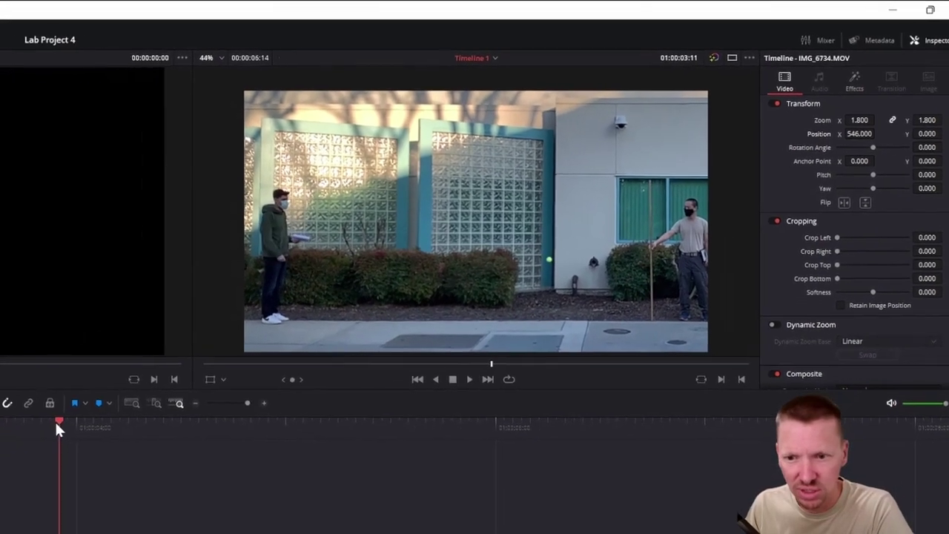
Step: Trim the clip's end to the ball's landing, around 01:00:03:15
drag(54, 420, 148, 372)
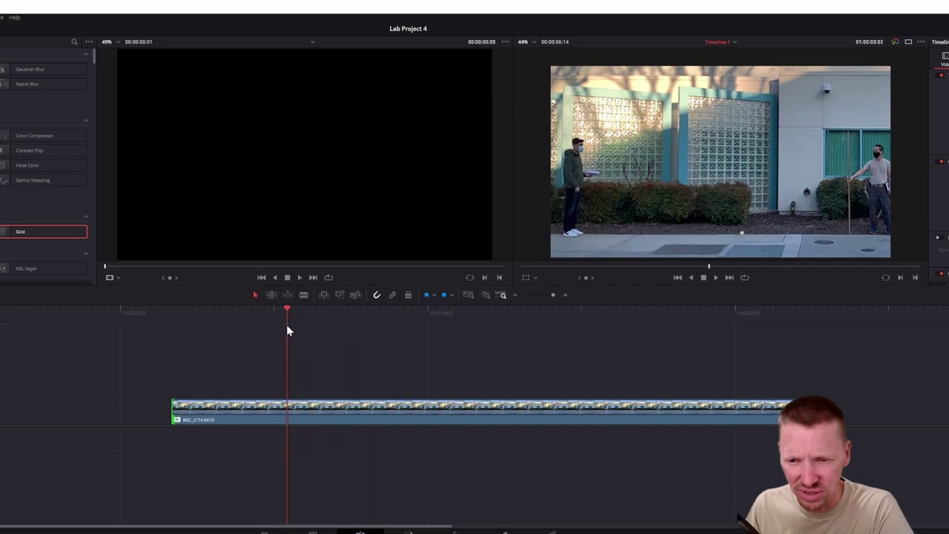
click(564, 295)
scroll(381, 369, right, 5)
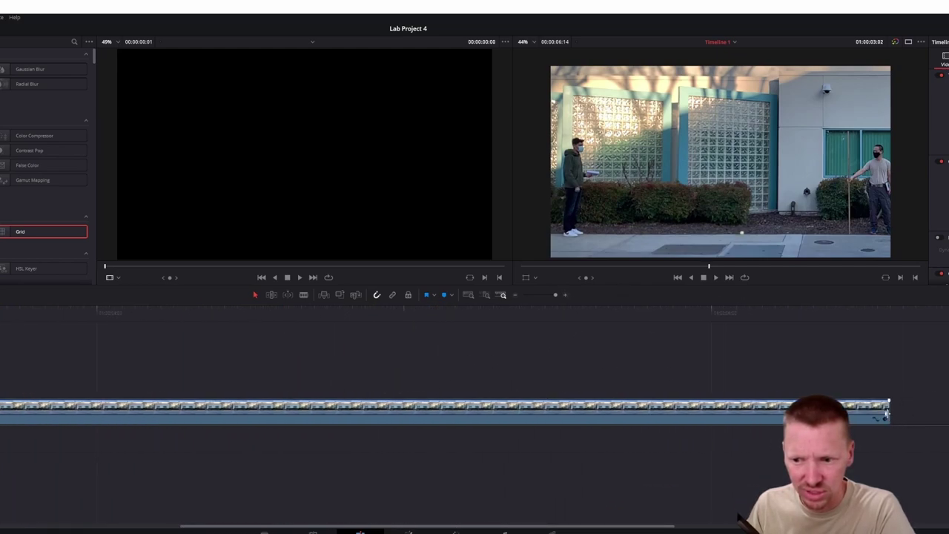
scroll(408, 384, down, 3)
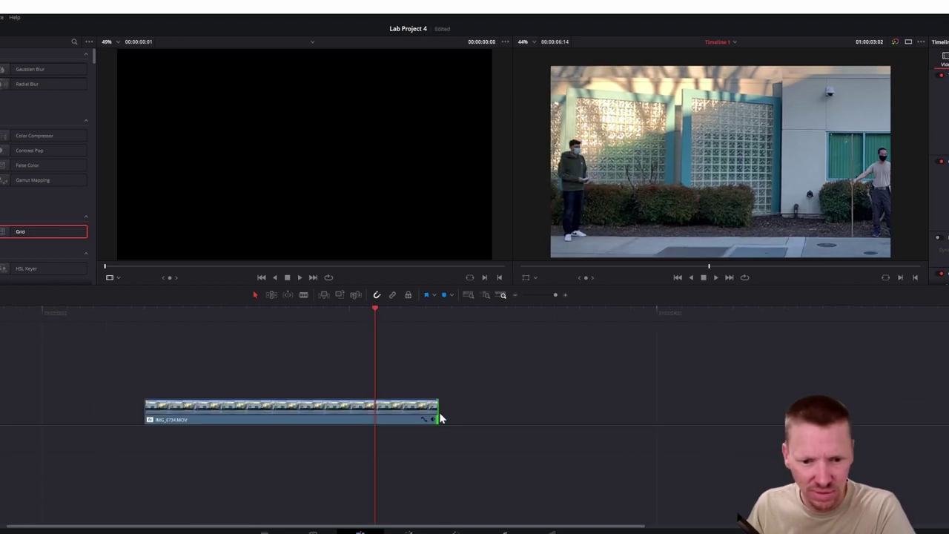
drag(439, 419, 375, 419)
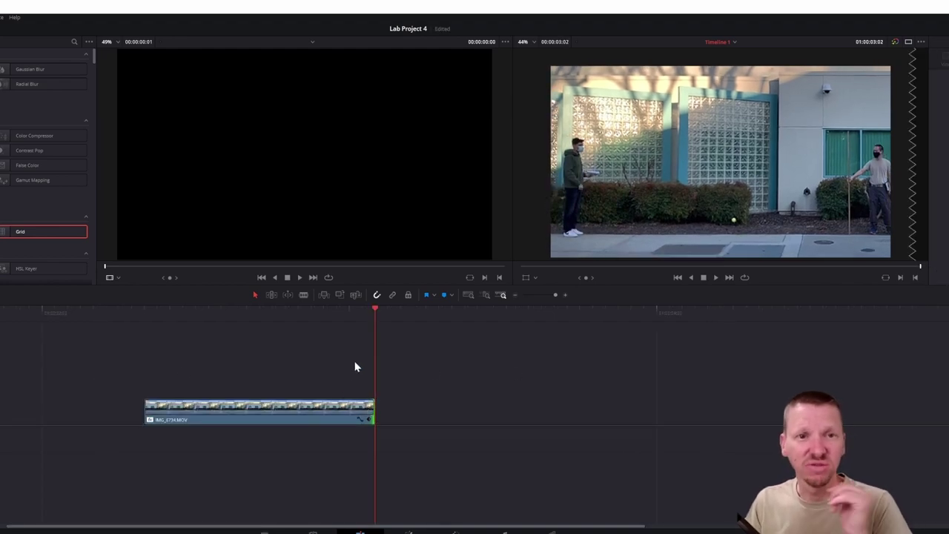
mouse_move(360, 310)
mouse_down()
mouse_move(329, 311)
mouse_move(374, 311)
mouse_up()
key(Down)
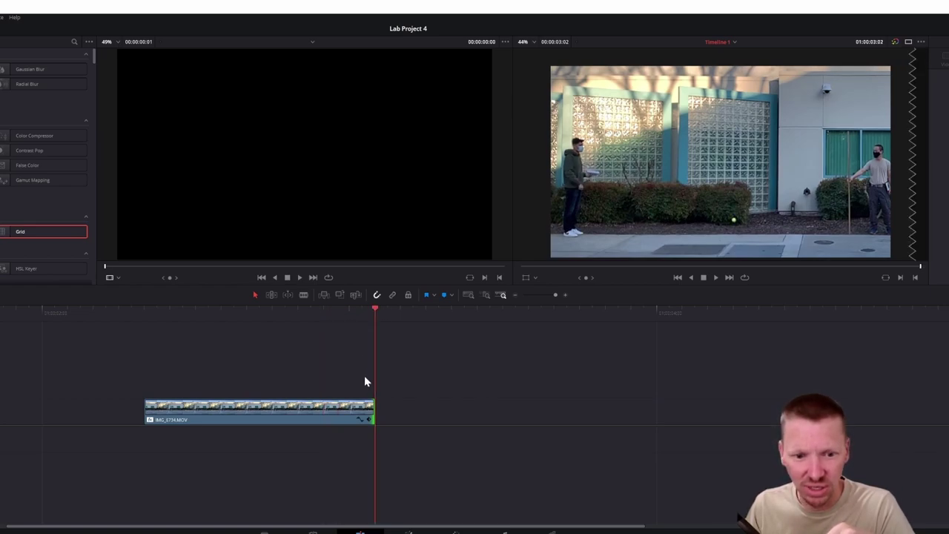
drag(371, 416, 398, 413)
drag(373, 311, 401, 313)
drag(394, 398, 423, 409)
drag(400, 308, 393, 326)
drag(425, 410, 386, 410)
mouse_move(386, 313)
mouse_down()
mouse_move(282, 313)
mouse_move(393, 324)
mouse_up()
Step: Move the trimmed clip to the start of the timeline
click(334, 409)
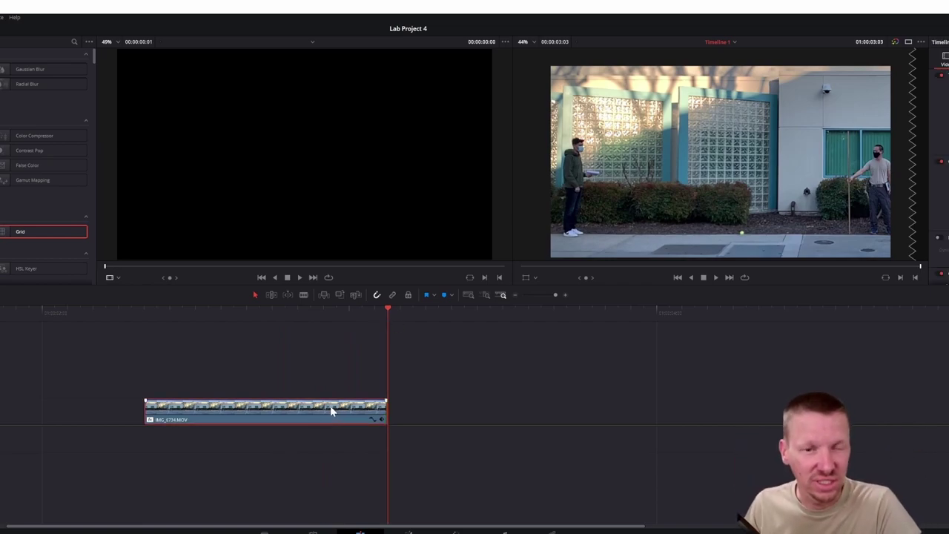
drag(330, 406, 0, 409)
click(515, 294)
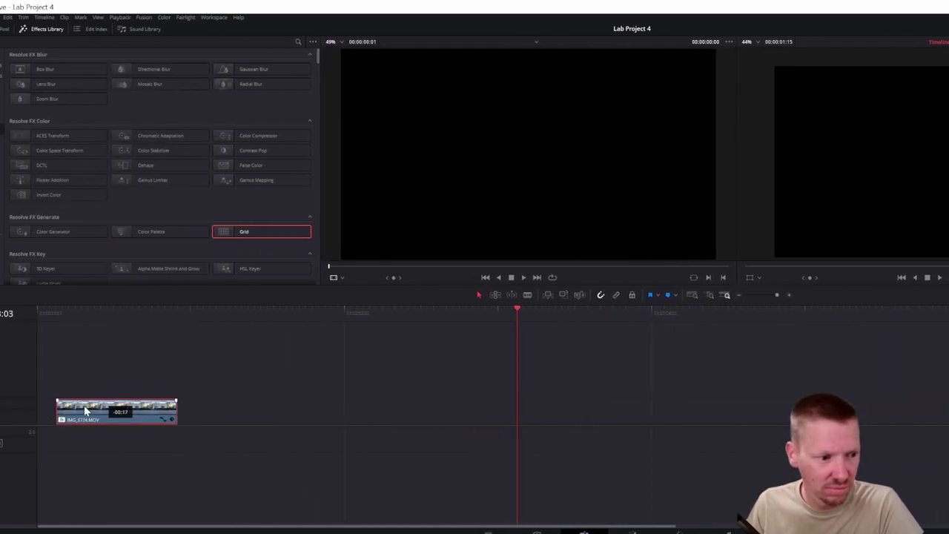
drag(84, 404, 83, 409)
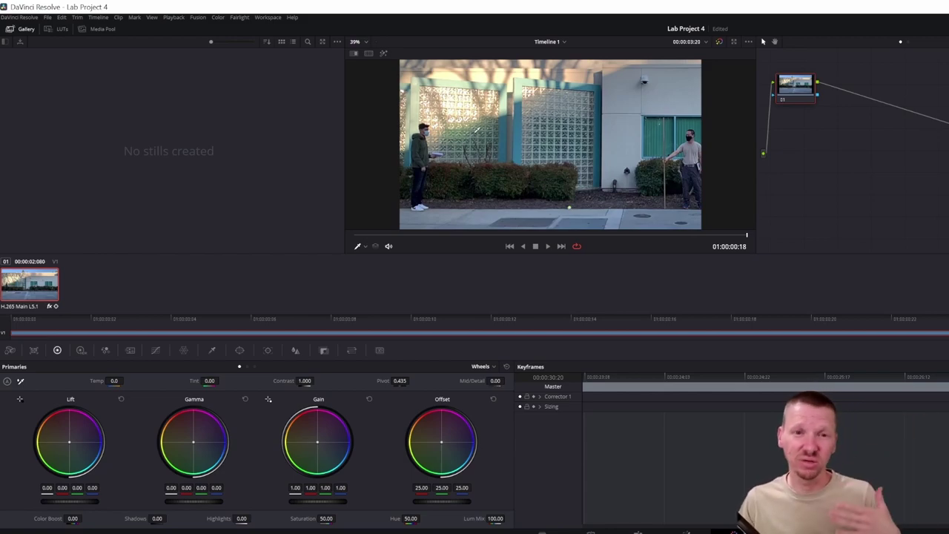
Step: Scrub back to frame 01:00:00:06 and step frame by frame to find the ball's release
scroll(550, 144, up, 3)
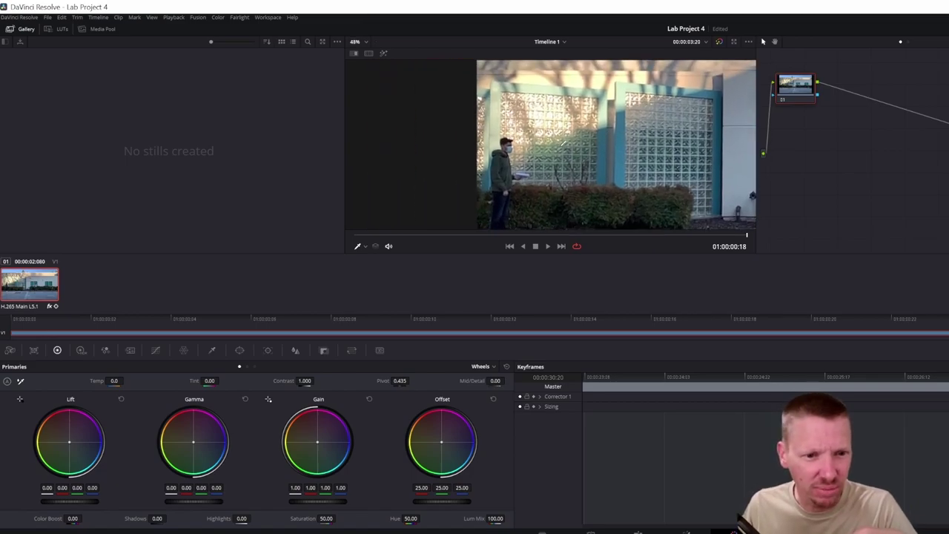
drag(743, 236, 584, 236)
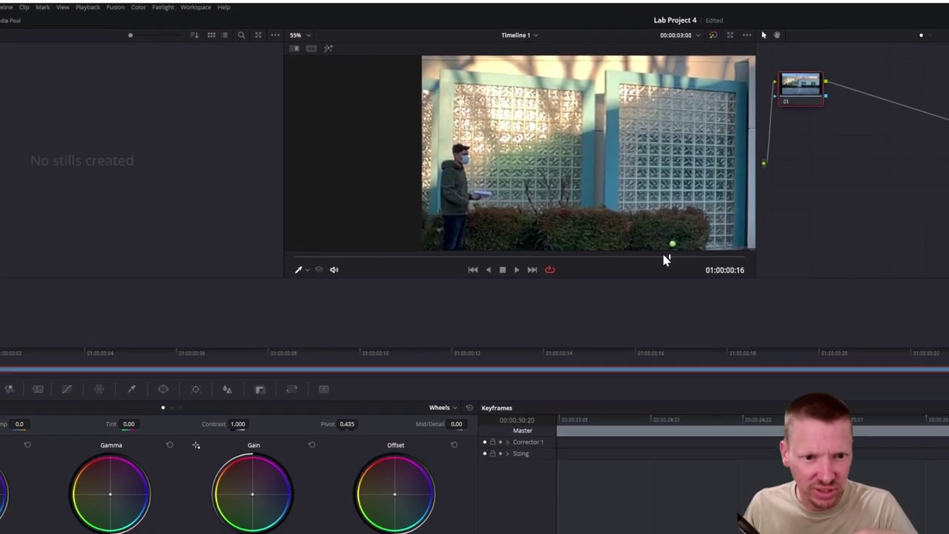
drag(478, 325, 319, 326)
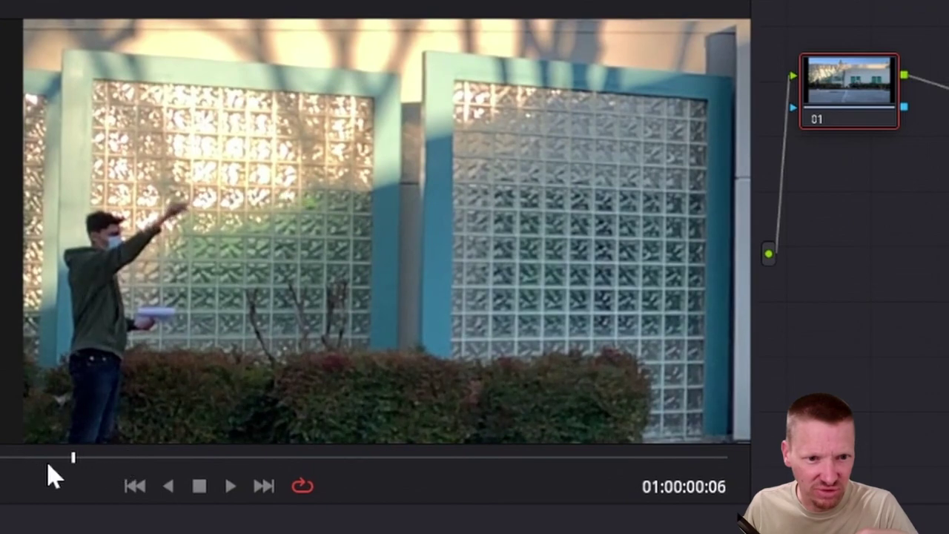
key(Left)
key(Left)
key(Left)
key(Right)
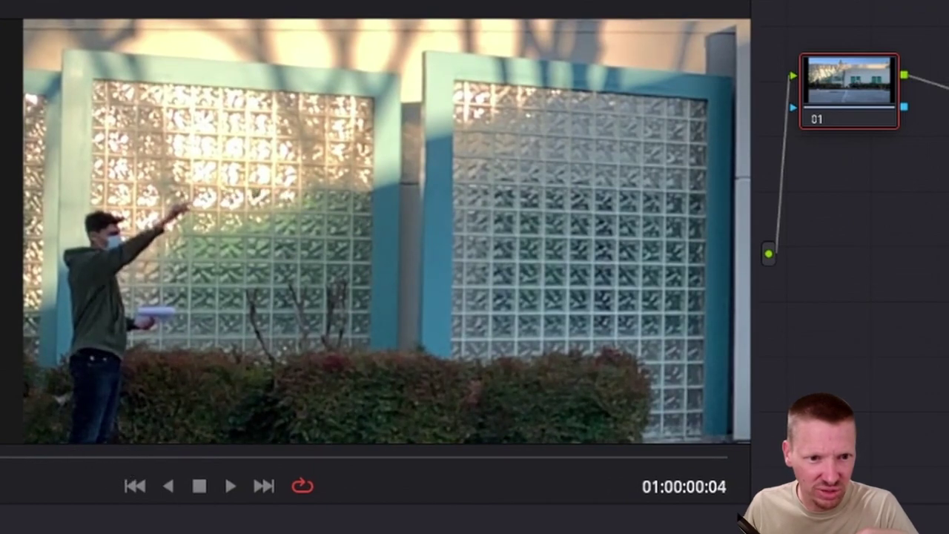
key(Right)
key(Right)
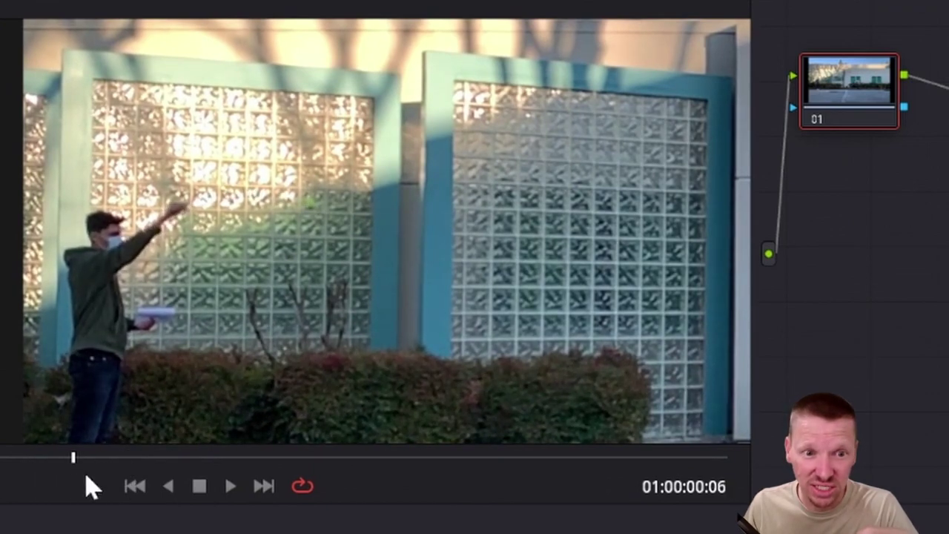
key(Right)
key(Right)
key(Right)
drag(223, 494, 63, 513)
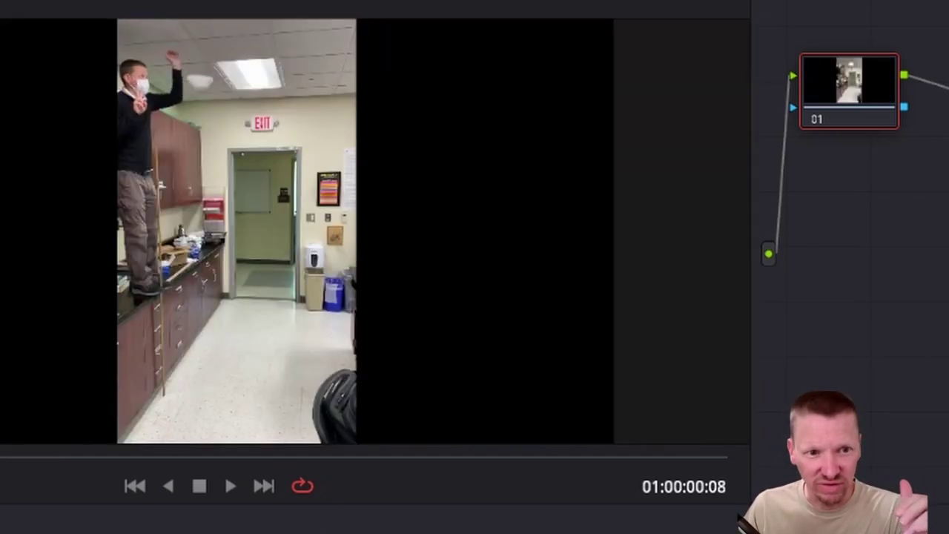
Step: Scrub through the lab clip and settle on frame 01:00:01:16 with the ball lower
drag(361, 508, 613, 518)
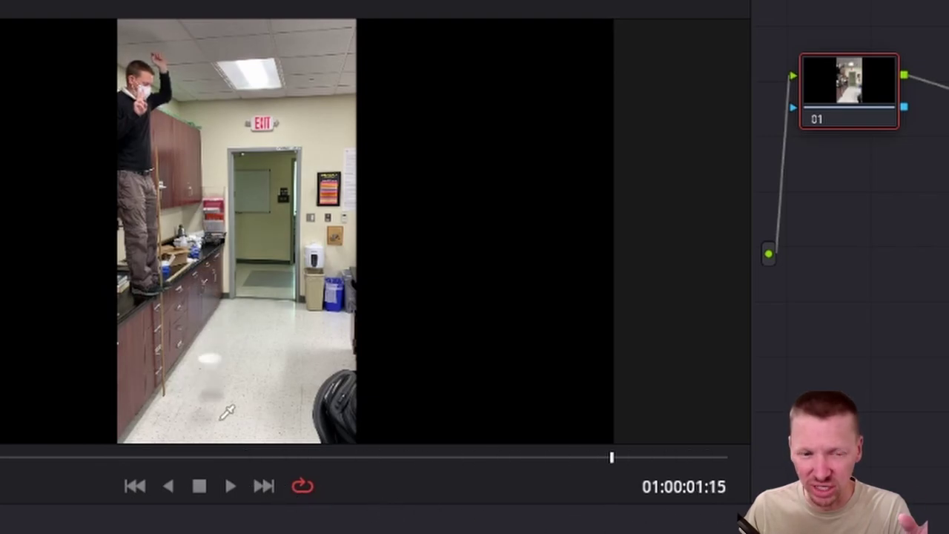
scroll(232, 307, up, 6)
scroll(363, 249, up, 4)
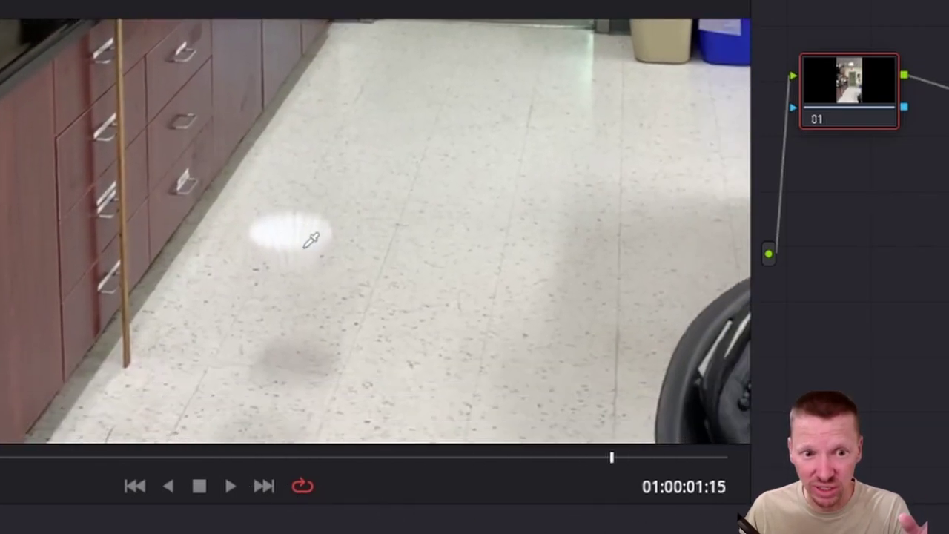
click(629, 458)
scroll(462, 201, down, 6)
drag(630, 467, 135, 434)
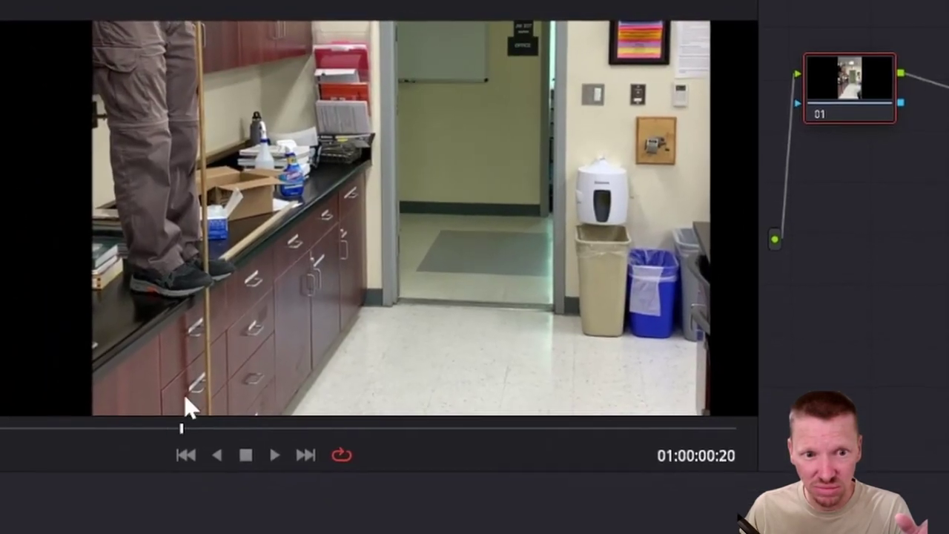
drag(185, 398, 592, 349)
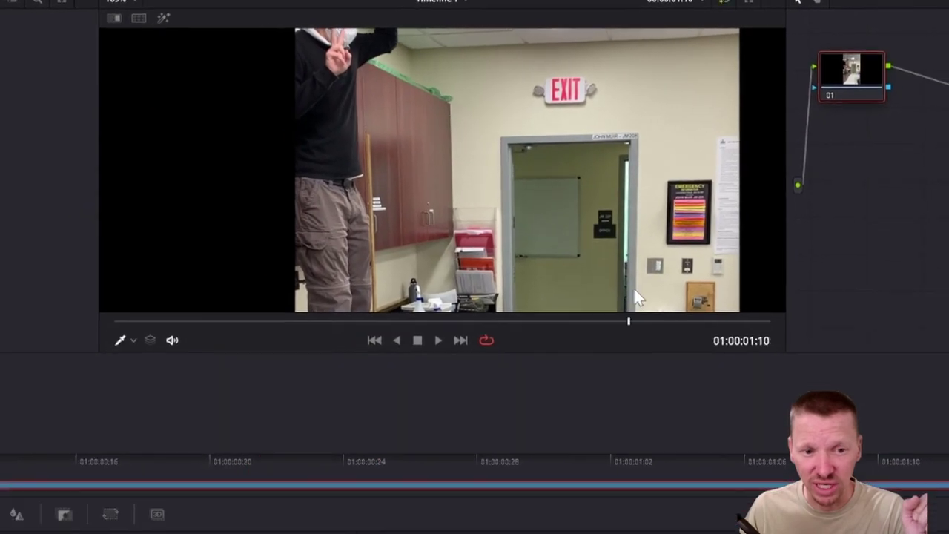
scroll(592, 323, up, 4)
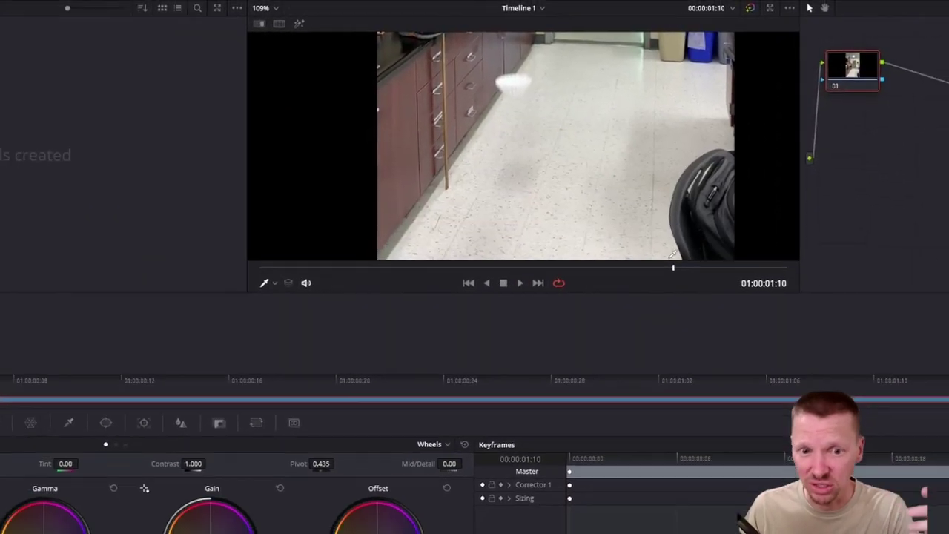
drag(657, 285, 740, 287)
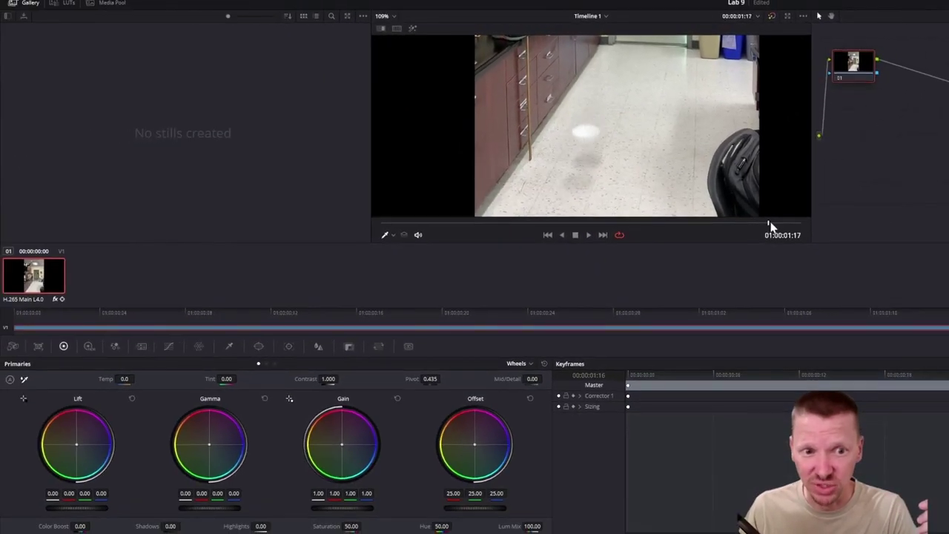
drag(770, 226, 759, 220)
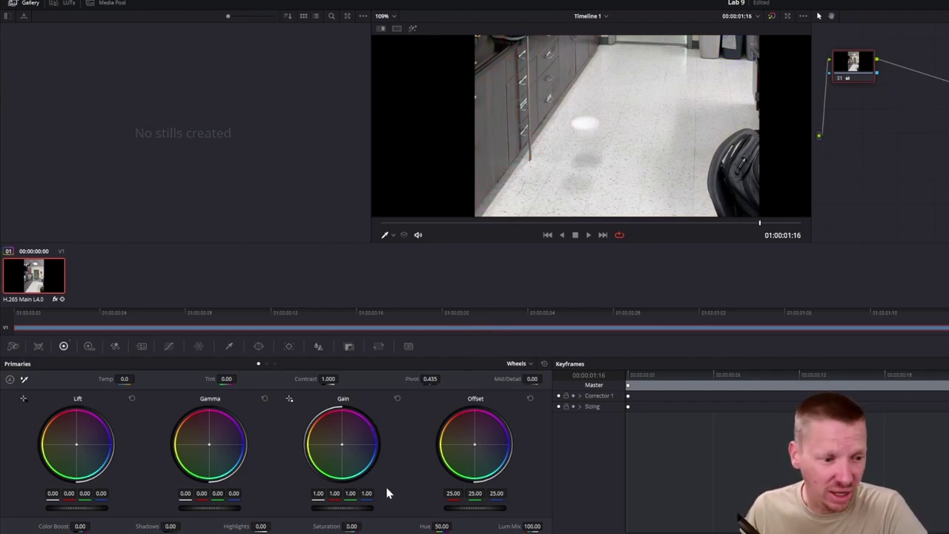
Step: Set Shadows to -100, Highlights to 12.5 and Mid/Detail to 100
mouse_move(171, 526)
mouse_down()
mouse_move(182, 526)
mouse_move(155, 526)
mouse_up()
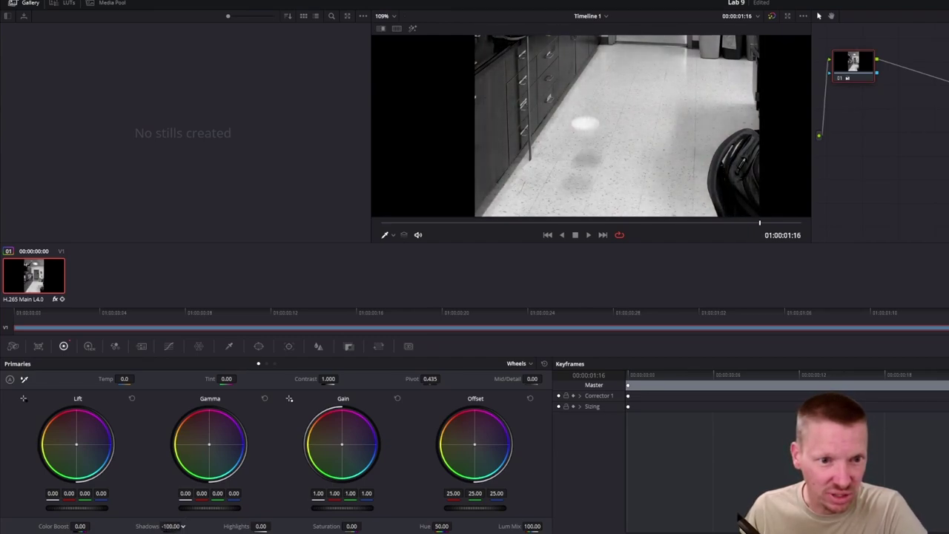
drag(261, 526, 268, 525)
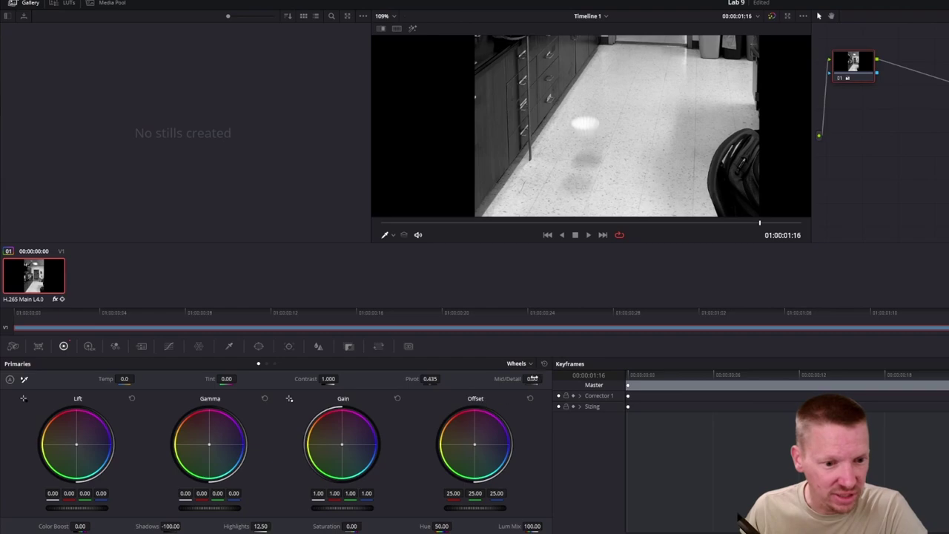
drag(531, 378, 563, 378)
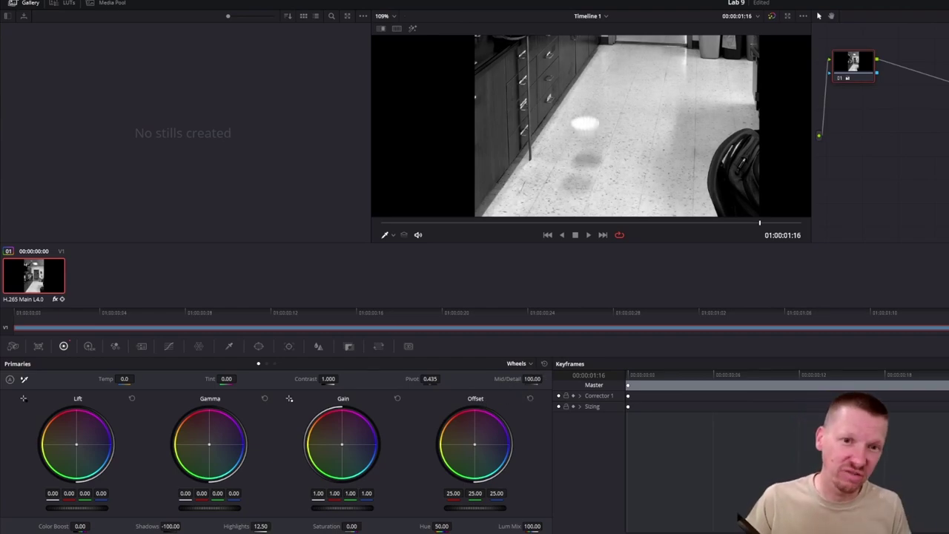
drag(534, 378, 489, 378)
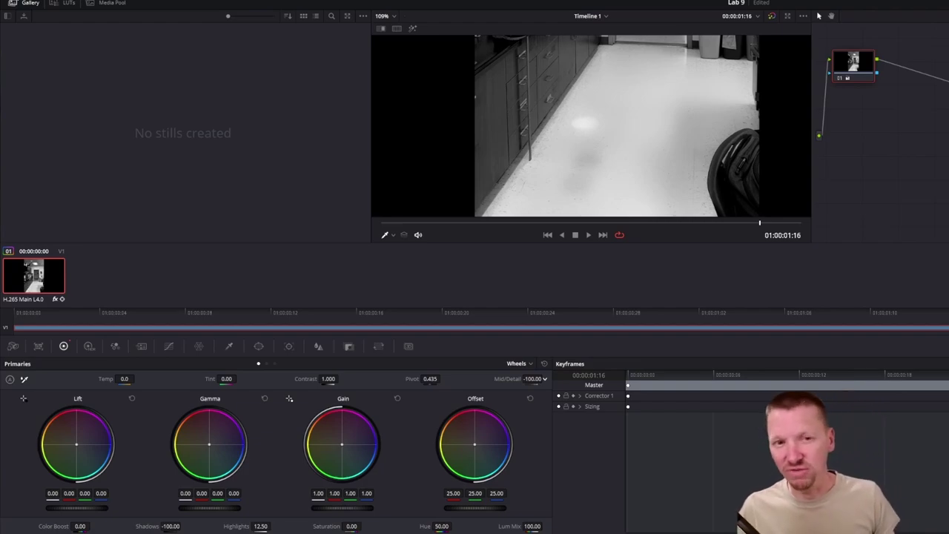
drag(532, 378, 578, 378)
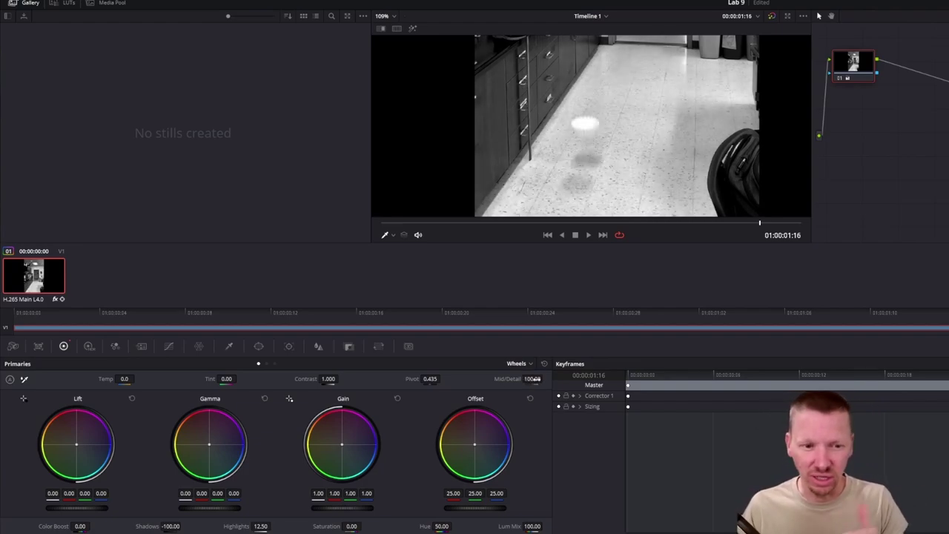
Step: Slightly lower Contrast, Pivot, Offset and Gamma, then recheck the ball across nearby frames
mouse_move(341, 378)
mouse_down()
mouse_move(320, 378)
mouse_move(341, 378)
mouse_up()
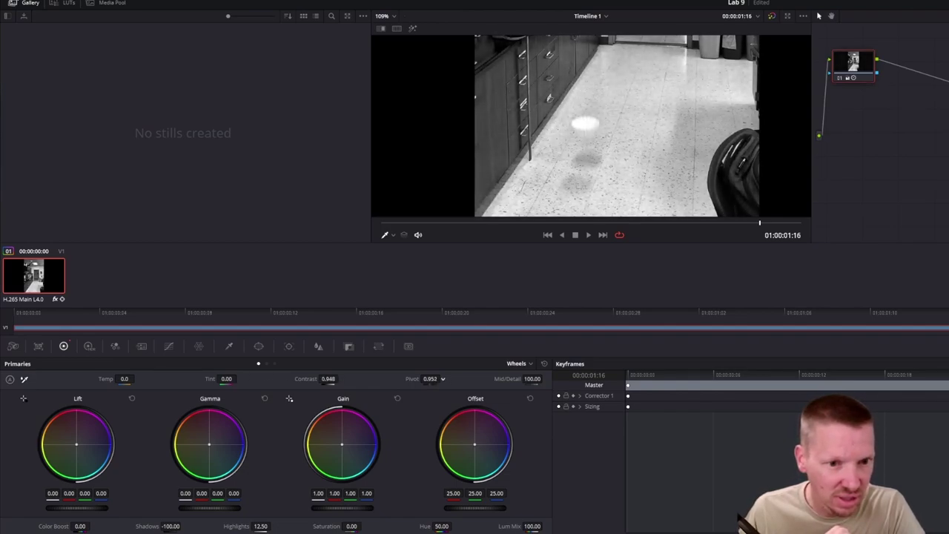
drag(430, 378, 415, 378)
mouse_move(485, 508)
mouse_down()
mouse_move(467, 508)
mouse_move(485, 509)
mouse_up()
mouse_move(342, 509)
mouse_down()
mouse_move(333, 508)
mouse_move(346, 508)
mouse_up()
drag(216, 509, 183, 511)
key(Right)
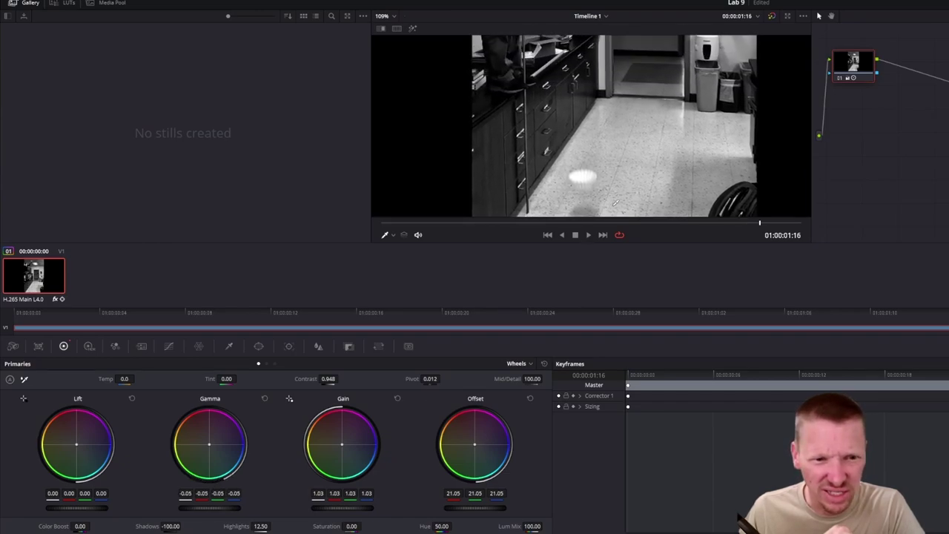
drag(771, 226, 743, 227)
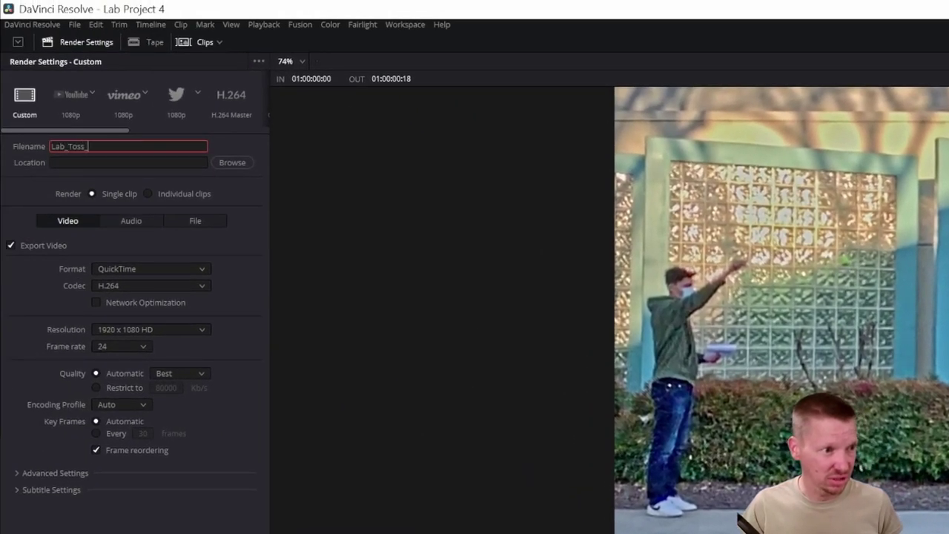
Step: Uncheck Export Audio and set the render format to MP4 with H.264
click(126, 222)
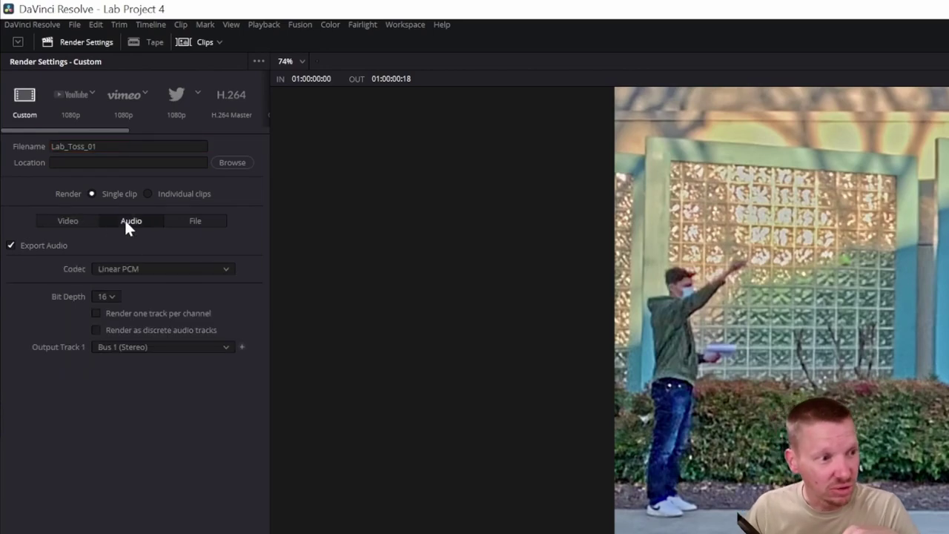
click(9, 246)
click(69, 221)
click(137, 269)
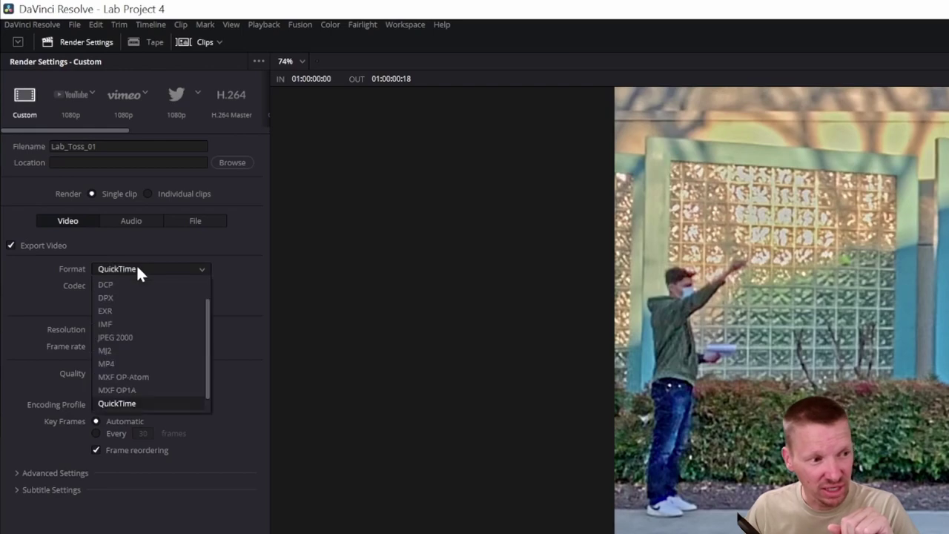
click(124, 364)
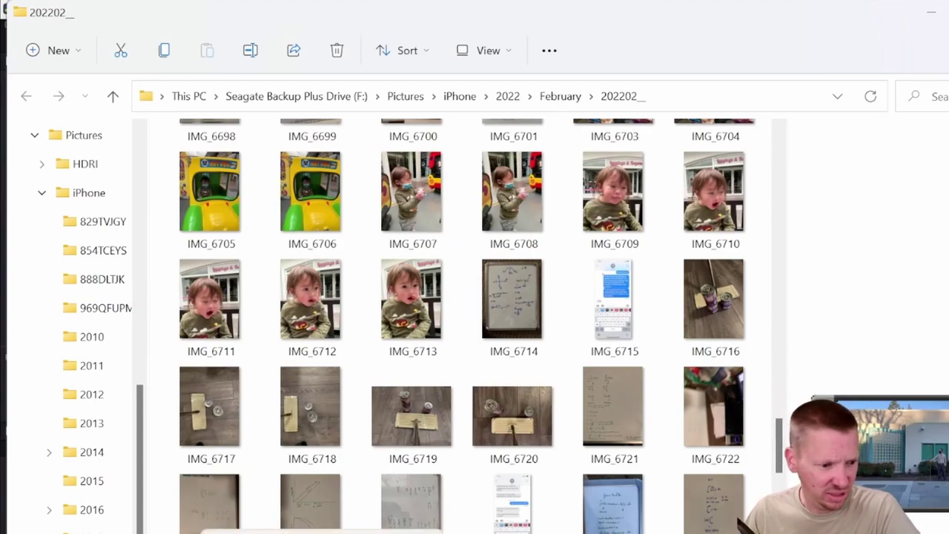
Step: Check IMG_6734's Properties details (1920x1080, 47651 kbps), then close the dialog
right_click(286, 329)
key(r)
click(310, 390)
drag(354, 363, 533, 280)
click(527, 533)
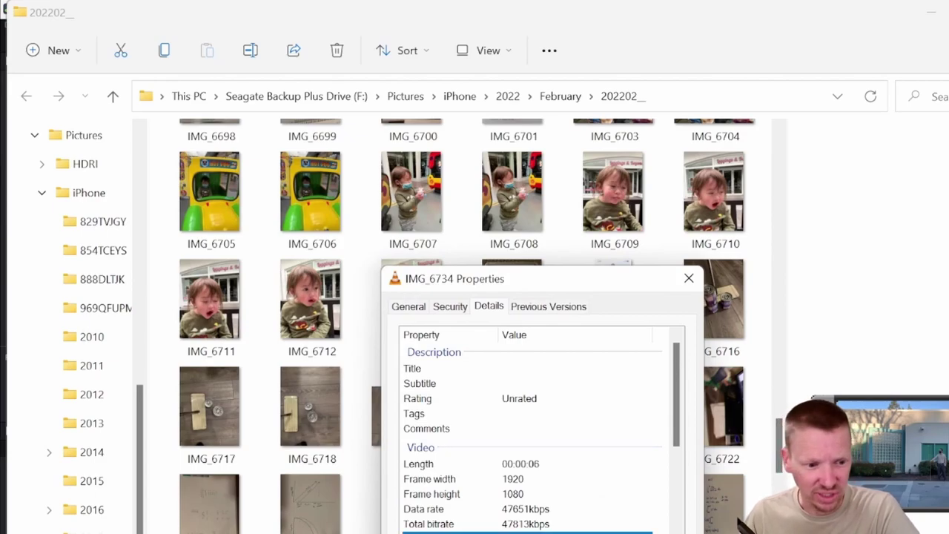
key(Escape)
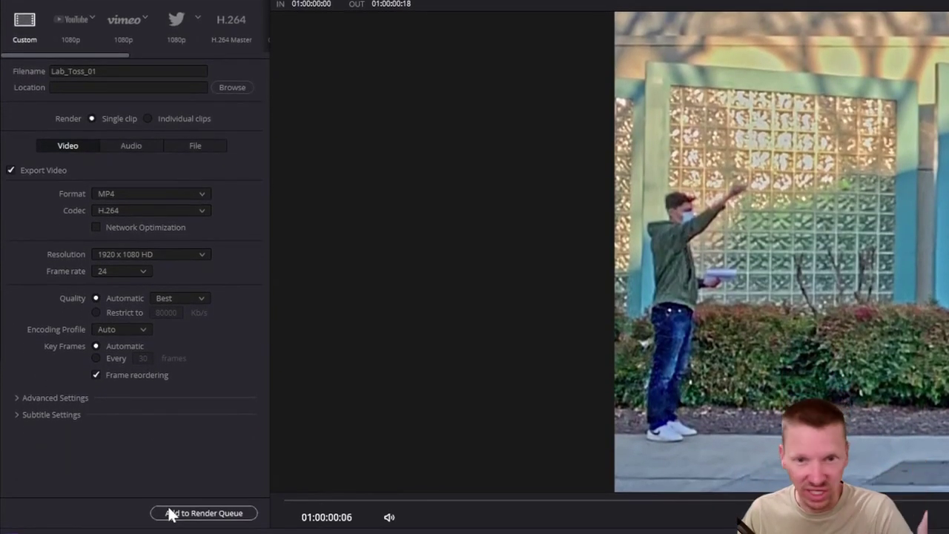
Step: Queue and render the job as Lab_Toss_01, then search Start for Tracker
click(169, 513)
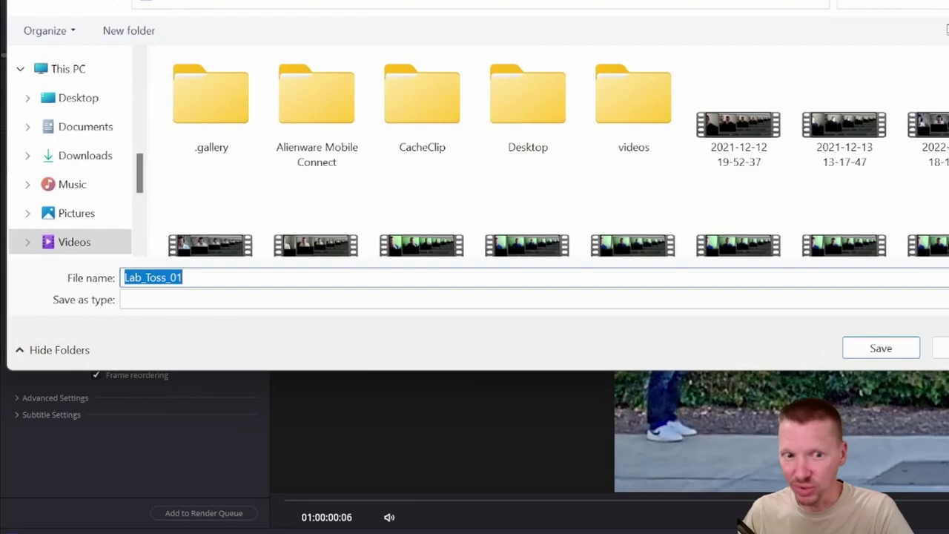
click(916, 348)
click(605, 509)
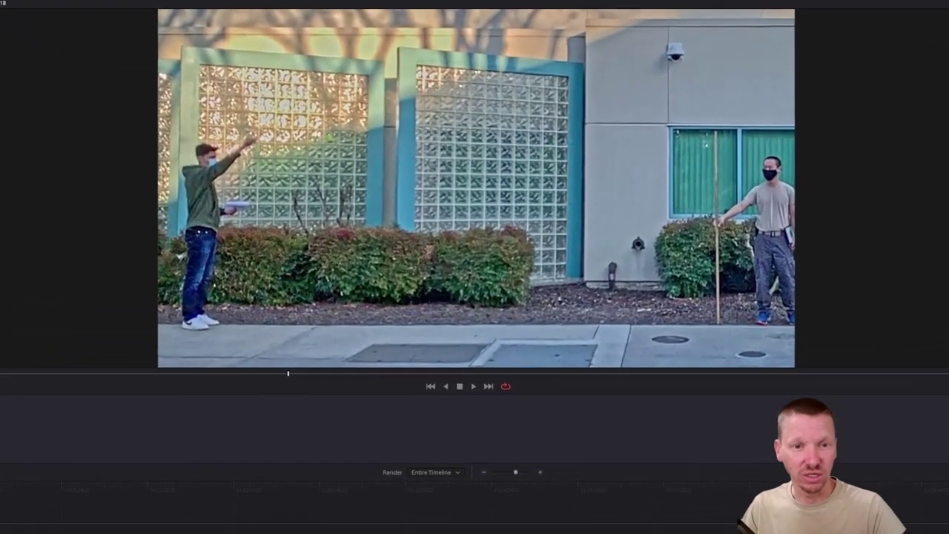
key(super)
text(tracker)
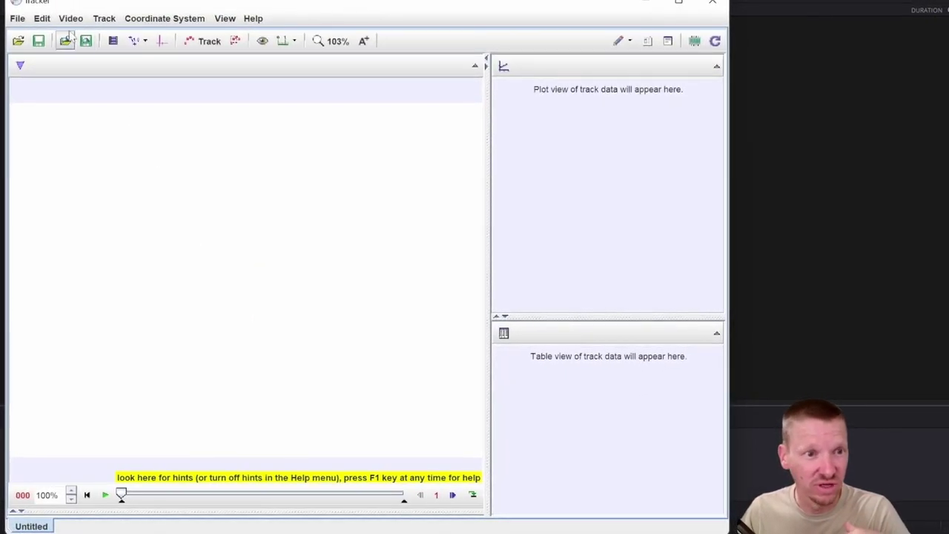
Step: Open Lab_Toss_01.mp4 from the Videos folder via File > Open File
click(18, 20)
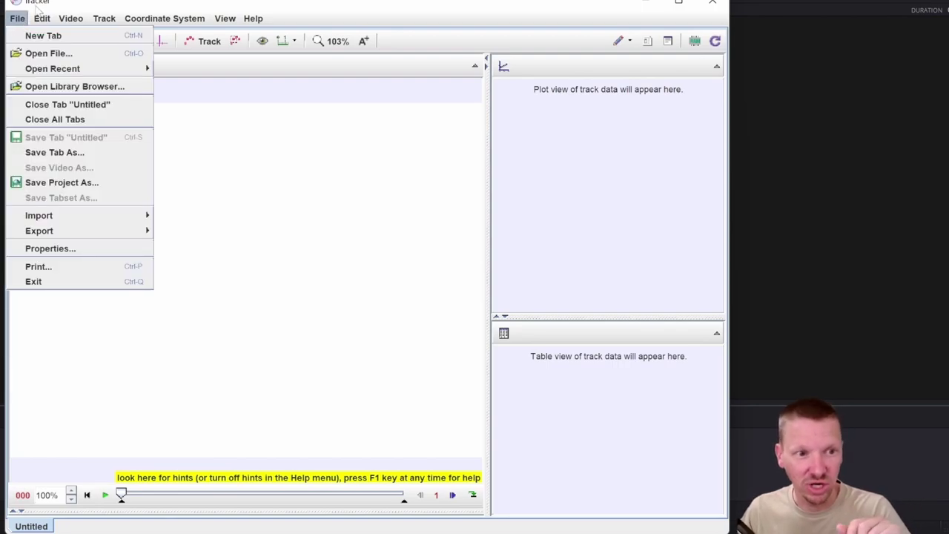
click(30, 53)
drag(294, 301, 532, 300)
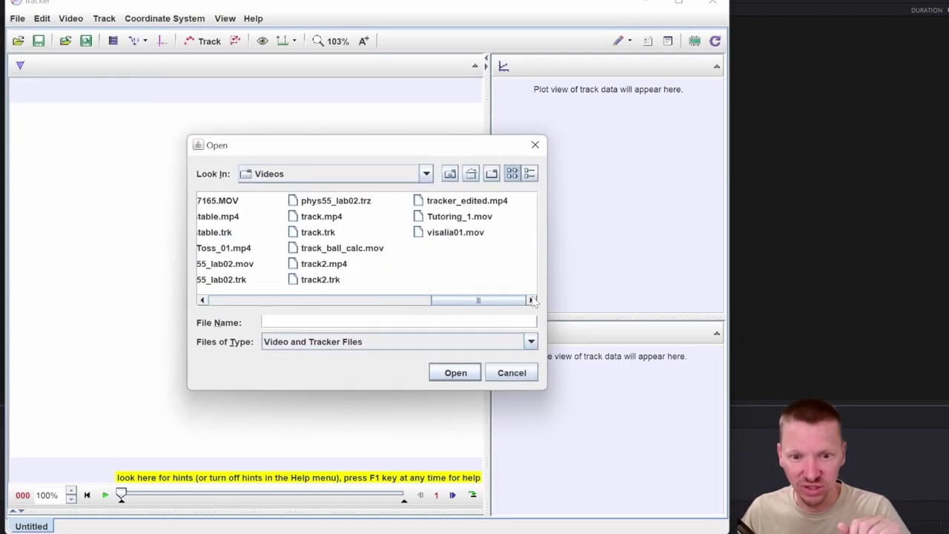
scroll(445, 252, up, 3)
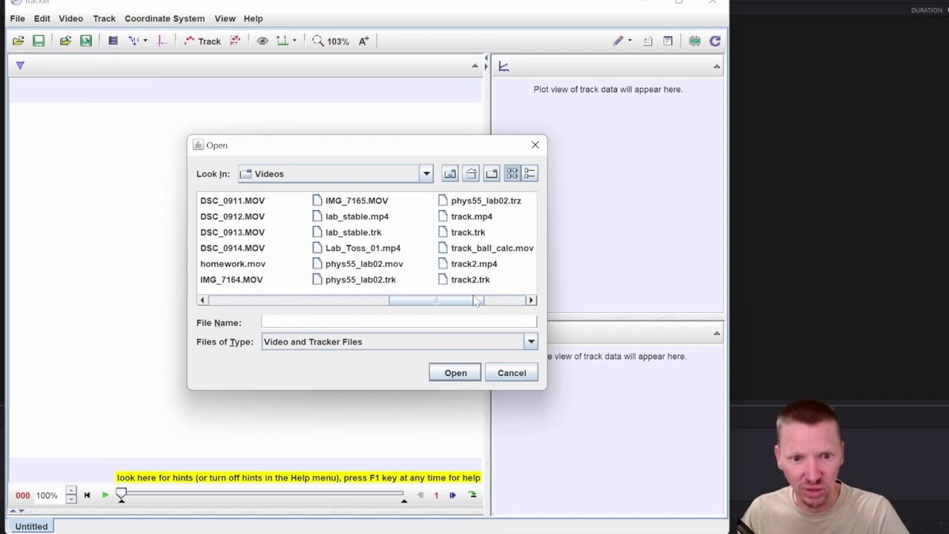
click(445, 248)
click(456, 373)
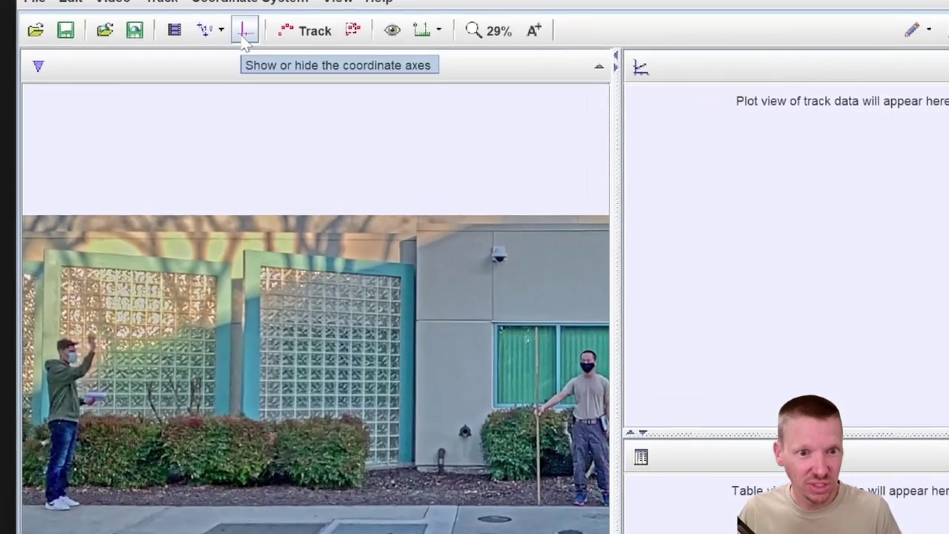
Step: Show the coordinate axes and drag their origin to the ground beneath the thrower
click(243, 34)
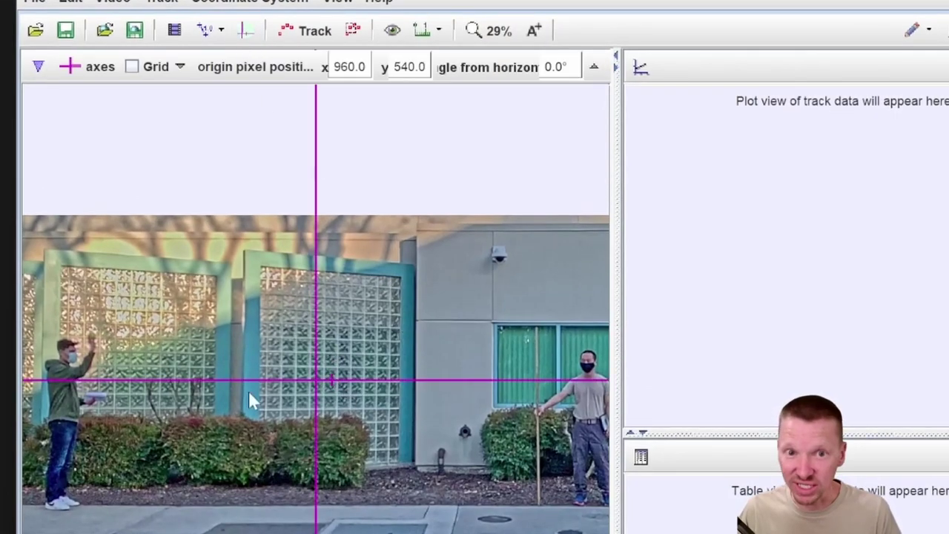
drag(317, 389, 92, 507)
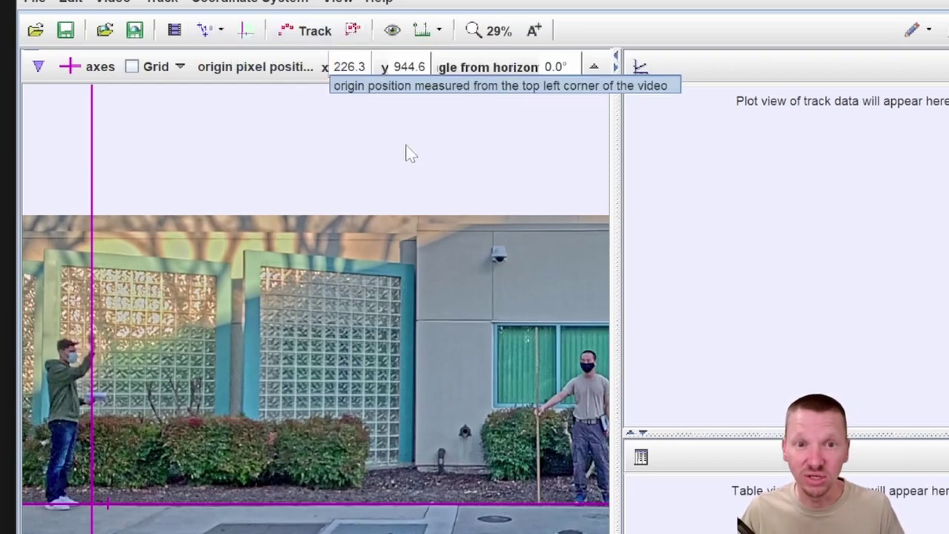
click(115, 2)
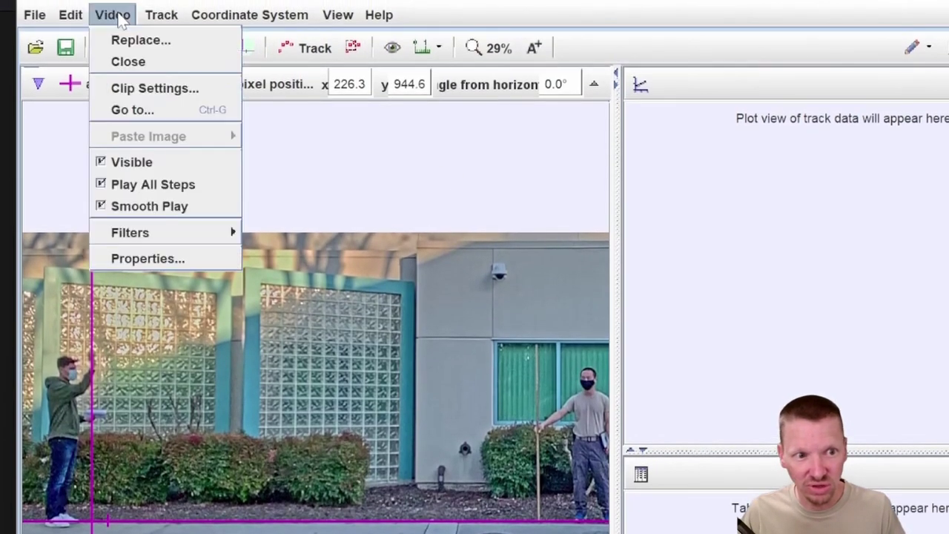
Step: Add a calibration stick and roughly place its ends along the right-hand pole
mouse_move(161, 15)
mouse_move(240, 279)
click(356, 280)
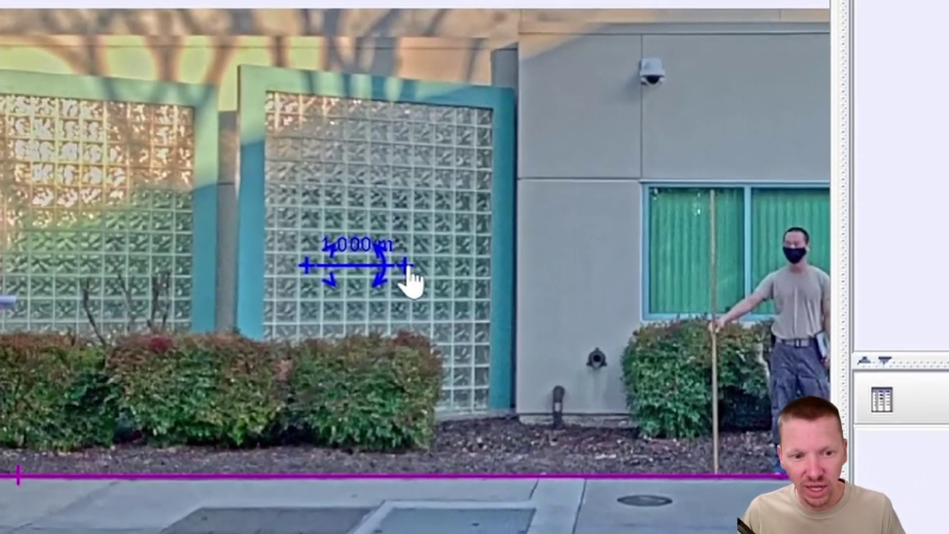
drag(347, 393, 540, 486)
drag(732, 427, 727, 494)
drag(311, 271, 727, 197)
Step: Refine the stick so it runs from the pole's base to its top
click(434, 159)
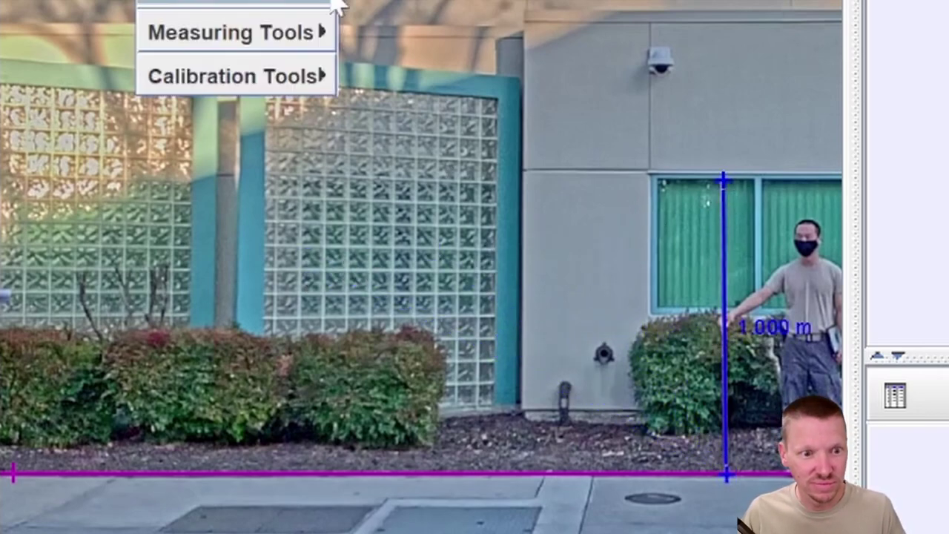
mouse_move(308, 93)
click(424, 74)
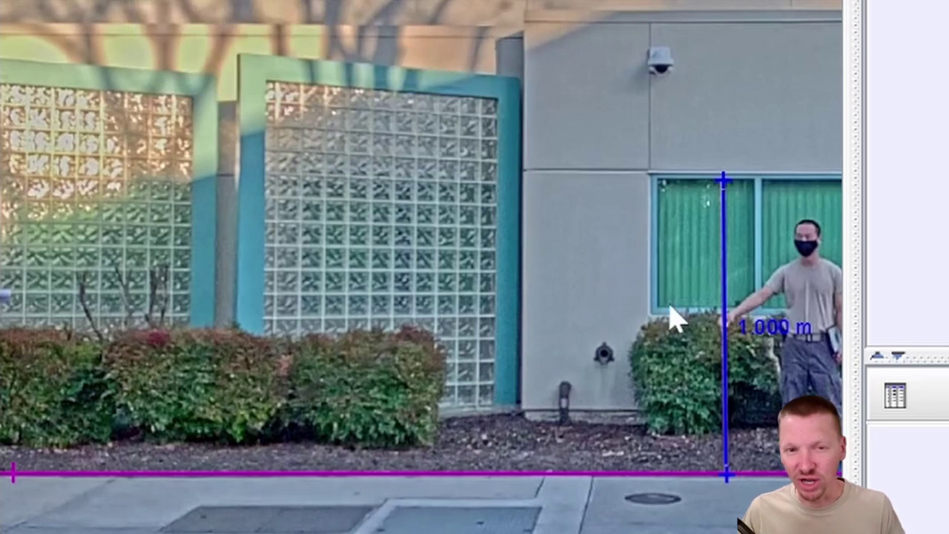
drag(724, 178, 504, 271)
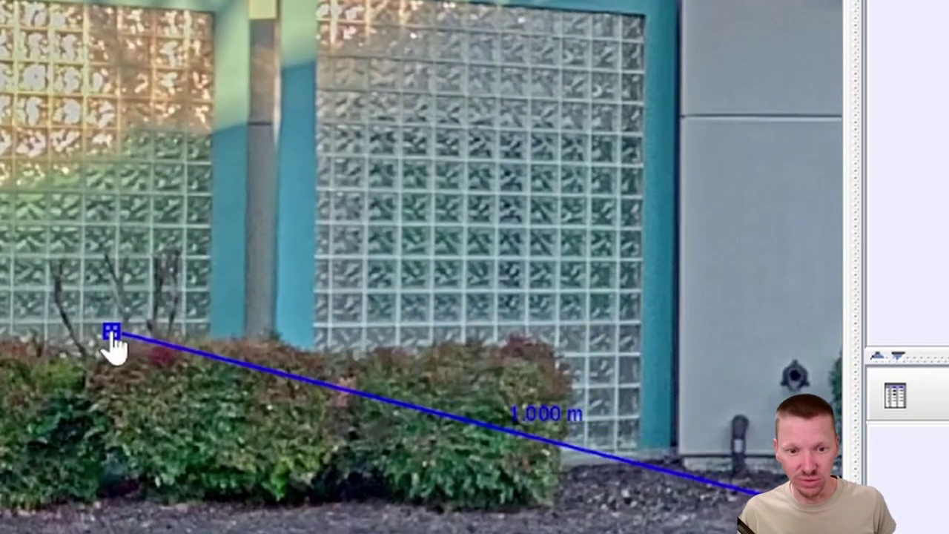
scroll(445, 304, right, 5)
drag(212, 271, 681, 162)
scroll(93, 161, up, 3)
scroll(205, 269, right, 8)
scroll(454, 315, up, 3)
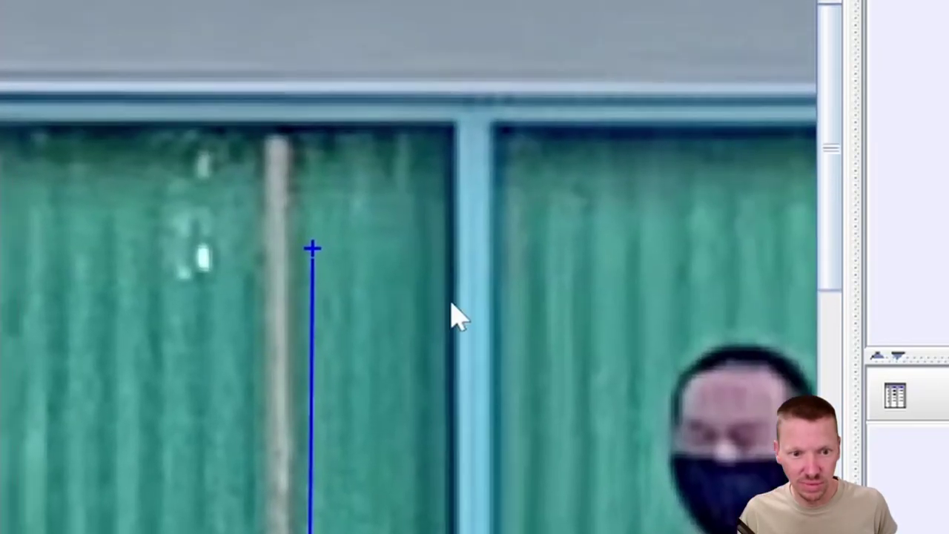
scroll(454, 315, up, 3)
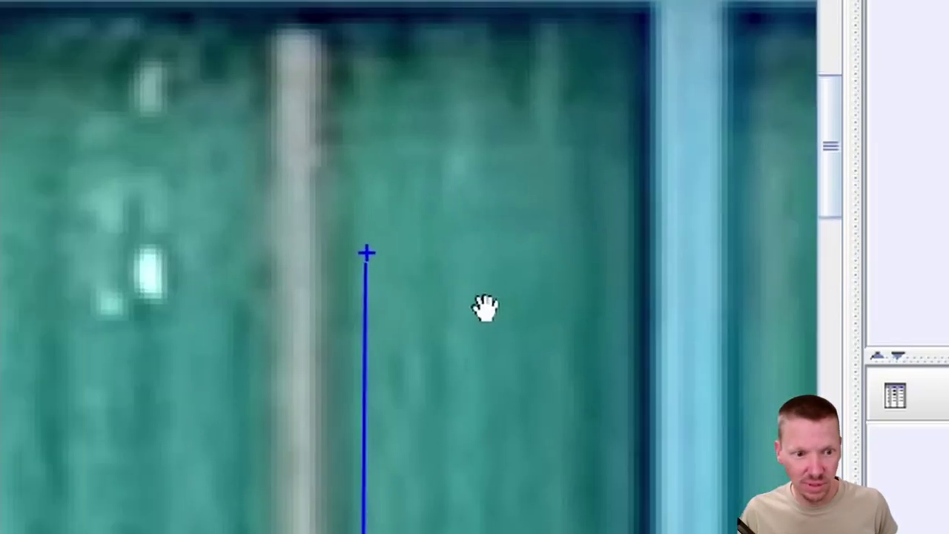
scroll(487, 326, left, 5)
drag(489, 341, 420, 117)
scroll(429, 132, up, 3)
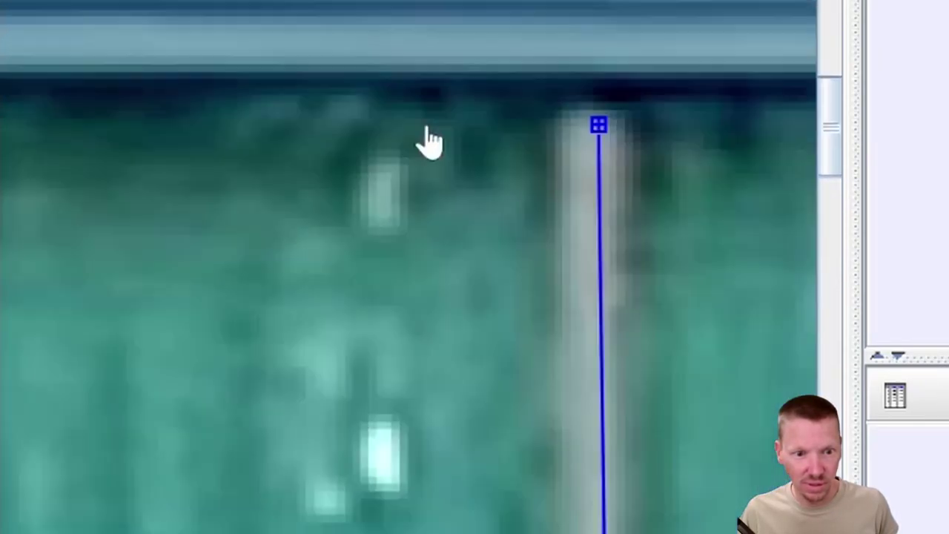
scroll(429, 133, right, 3)
scroll(805, 127, up, 3)
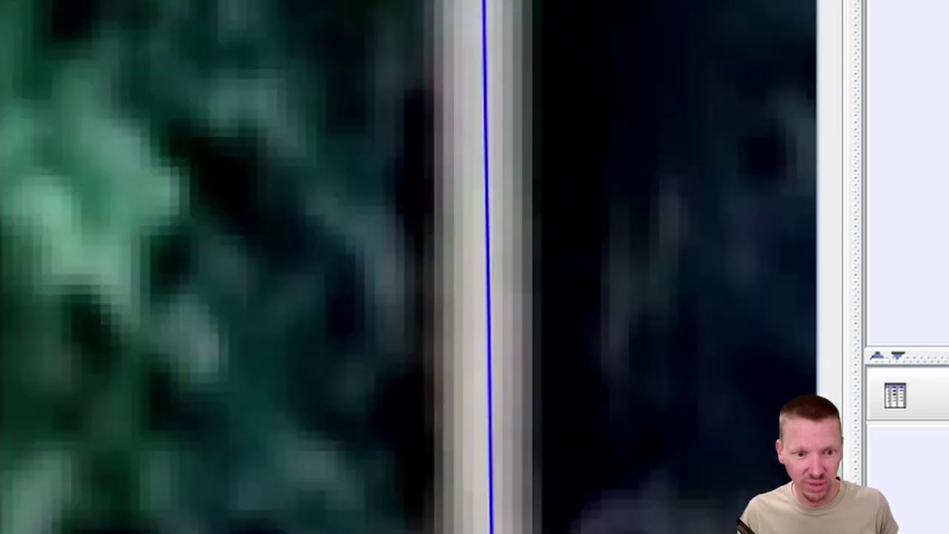
scroll(409, 267, down, 10)
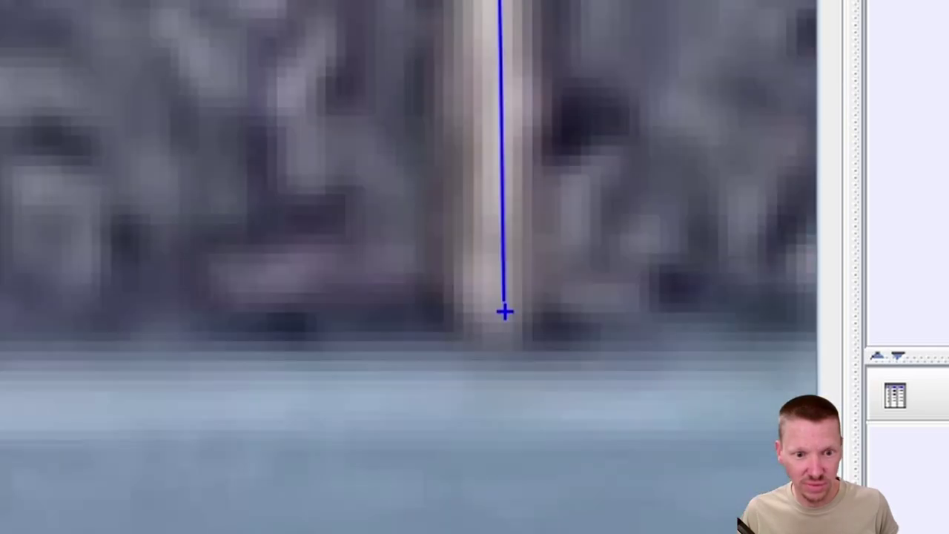
drag(504, 313, 494, 340)
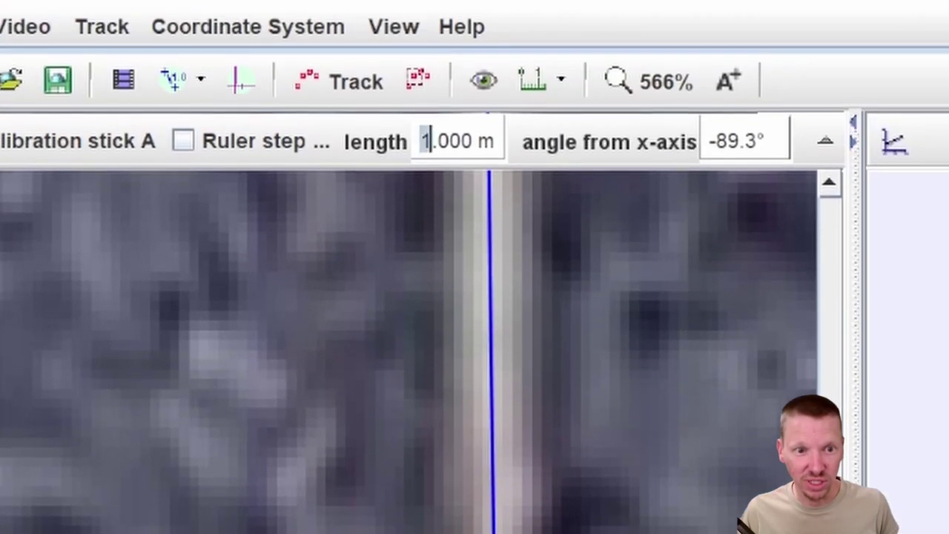
Step: Set the calibration stick length to 2.000 m and check its placement on the pole
double_click(423, 140)
text(2)
key(Return)
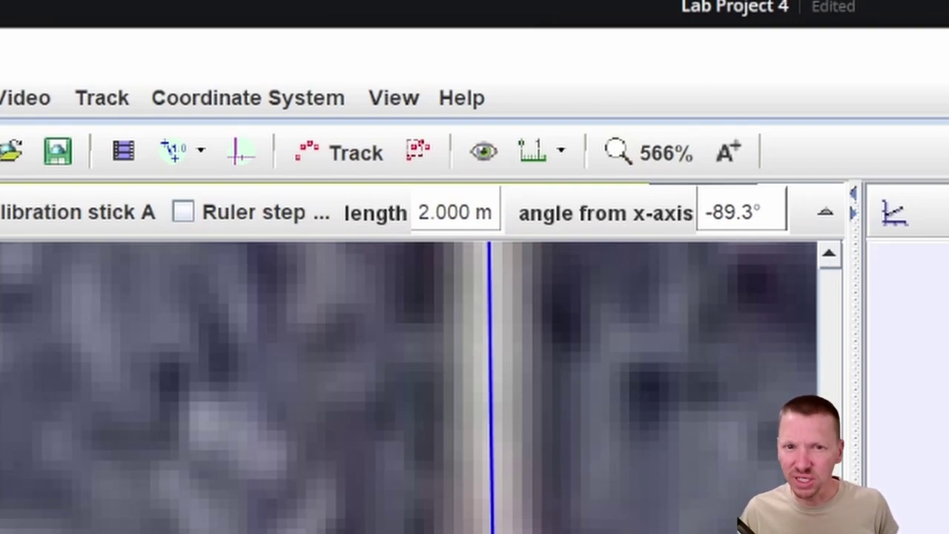
scroll(408, 385, up, 5)
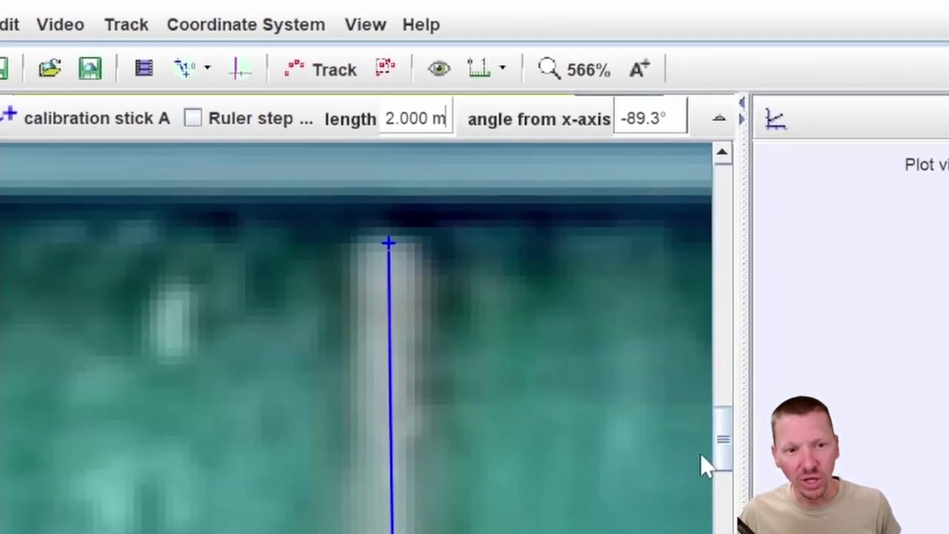
scroll(700, 453, down, 5)
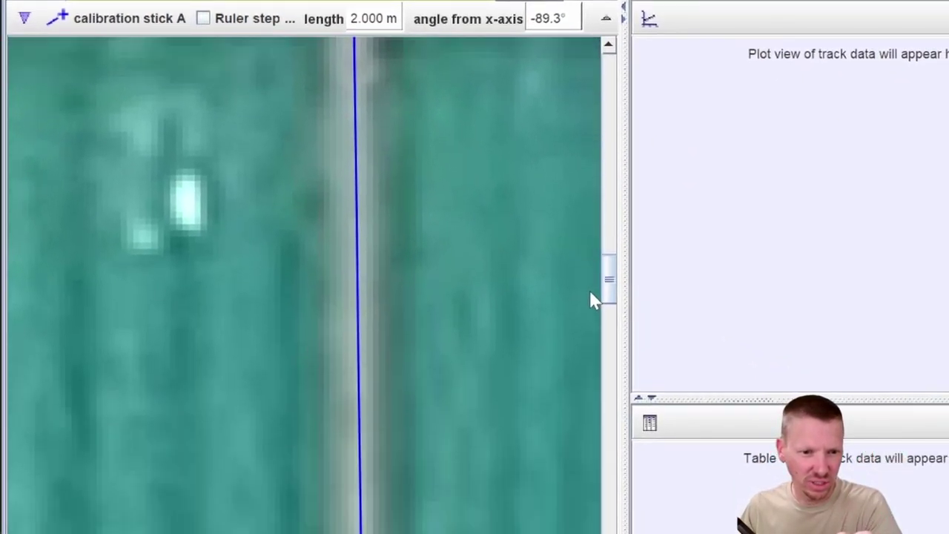
drag(591, 293, 571, 281)
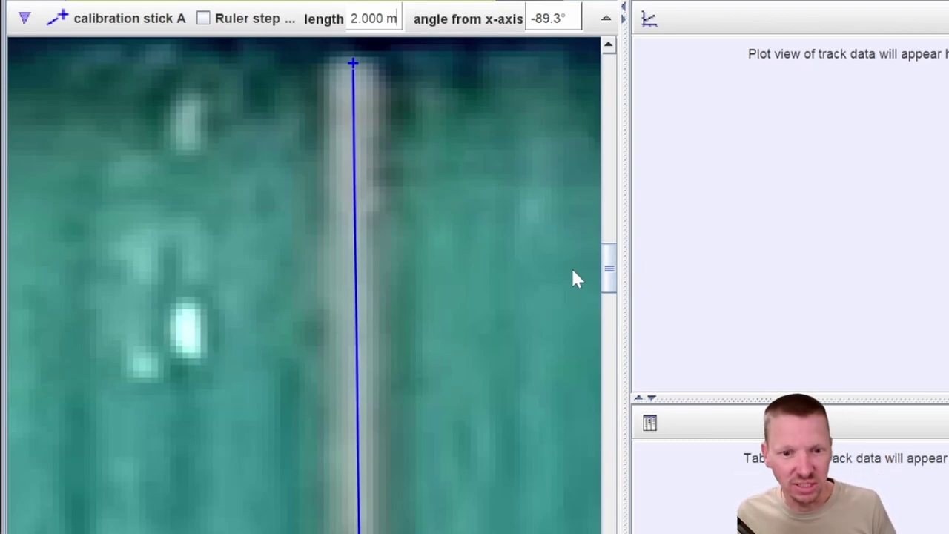
drag(608, 268, 603, 437)
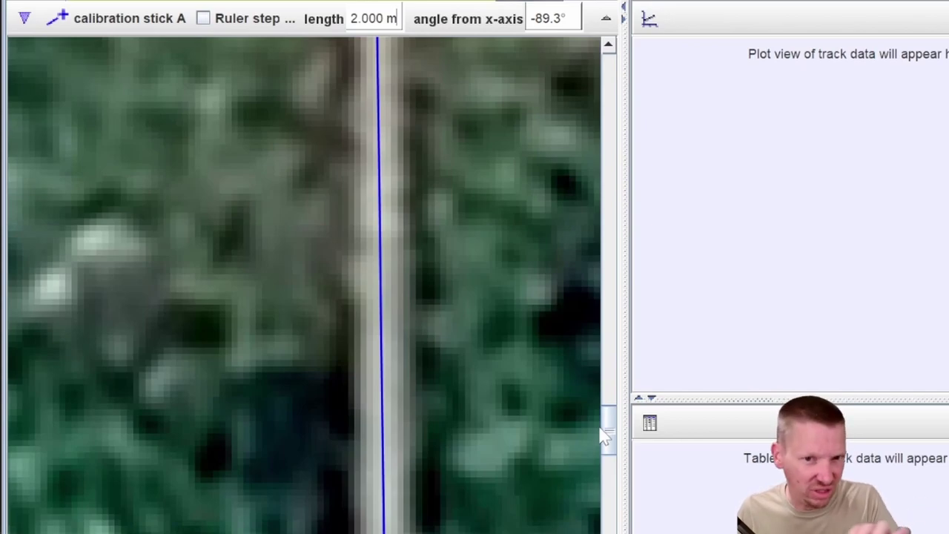
drag(604, 437, 613, 273)
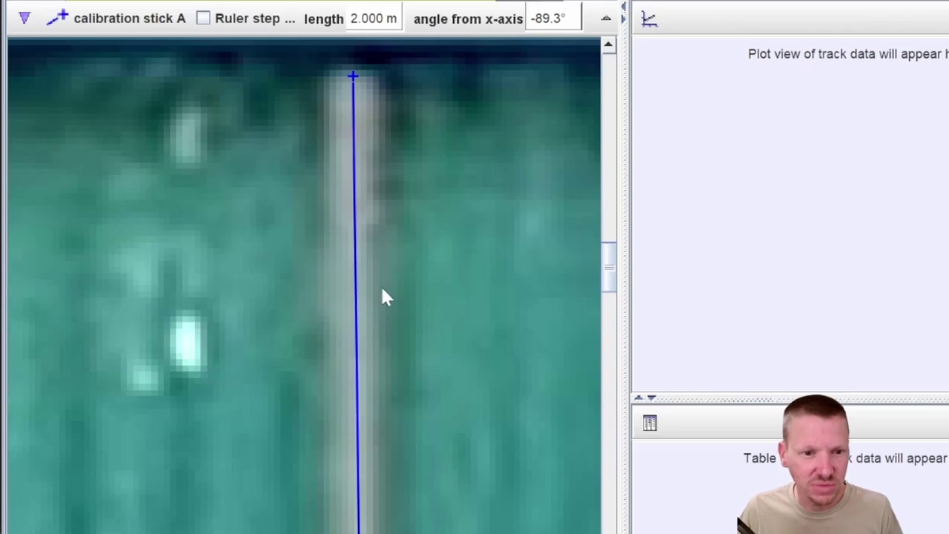
scroll(384, 296, down, 3)
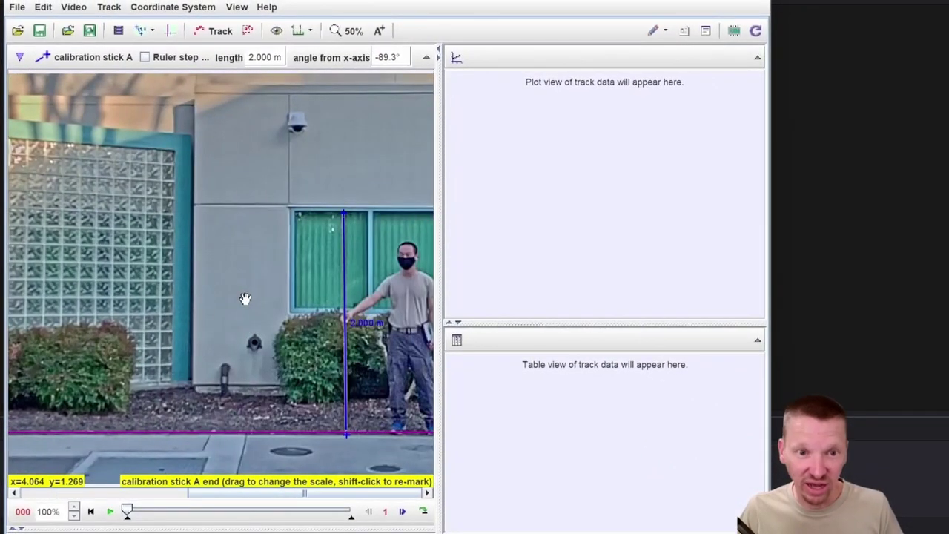
Step: Create a new point mass track to follow the ball
scroll(245, 298, left, 10)
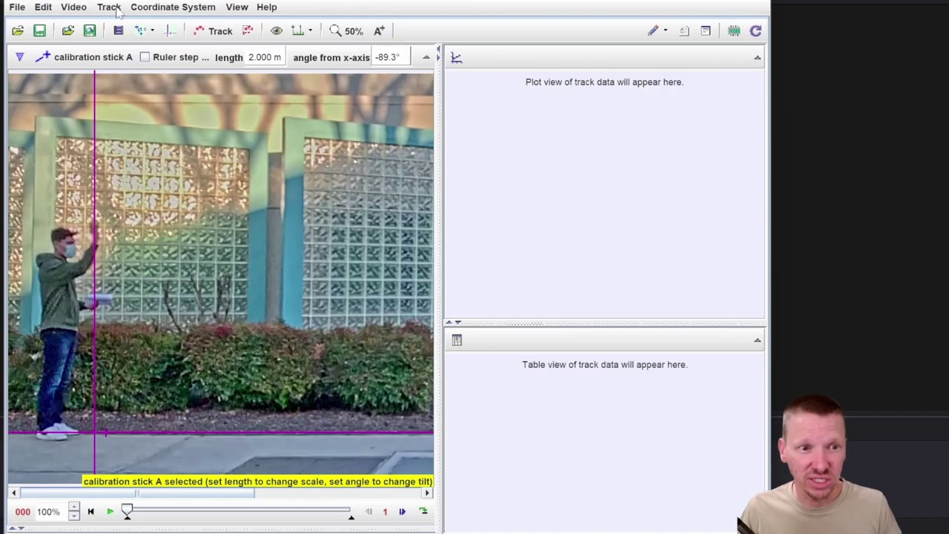
click(109, 7)
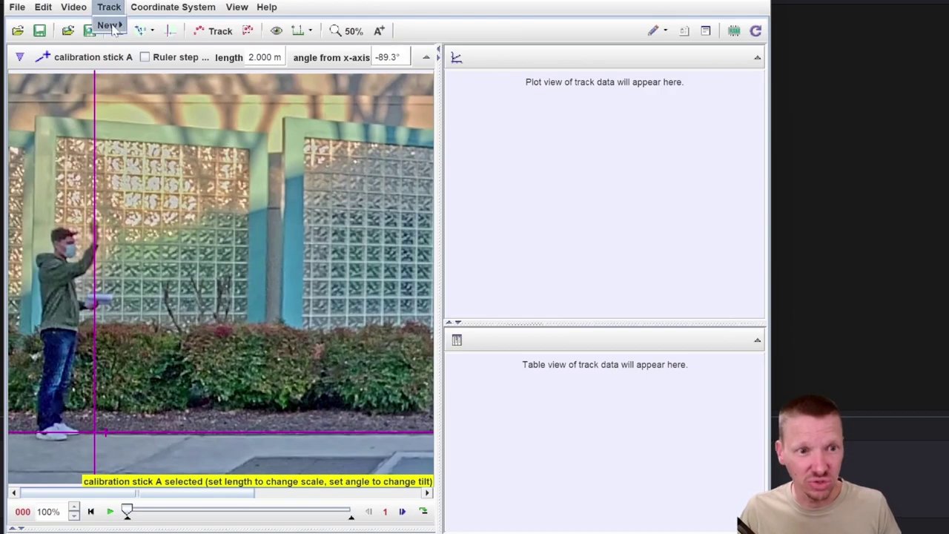
mouse_move(108, 23)
click(152, 23)
scroll(97, 218, up, 5)
scroll(97, 218, up, 3)
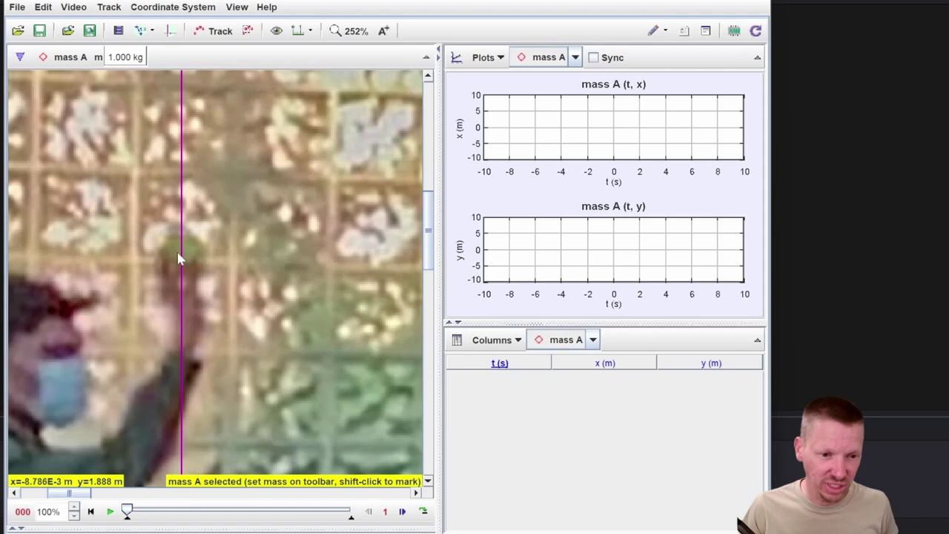
Step: Shift-click the ball in the first six frames to start the mass A track
key(shift)
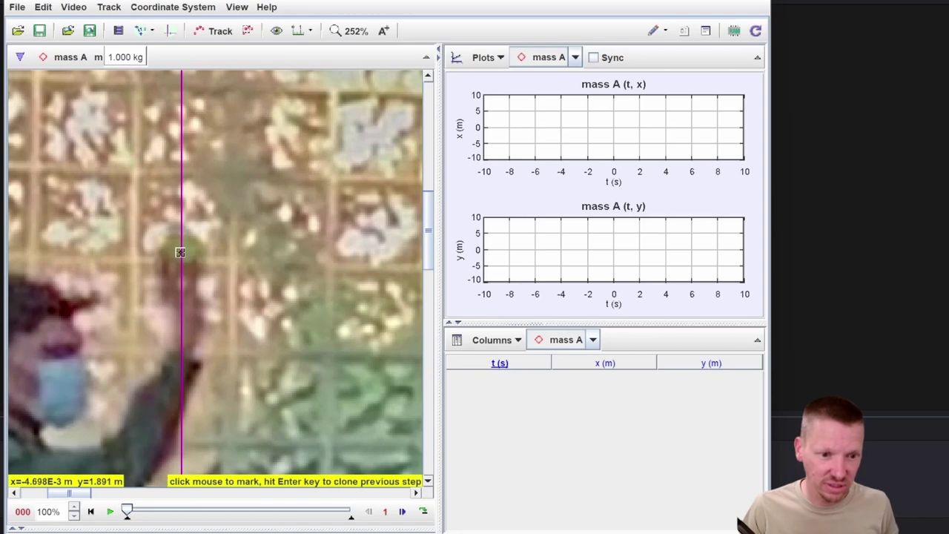
shift+click(180, 251)
shift+click(280, 221)
shift+click(366, 211)
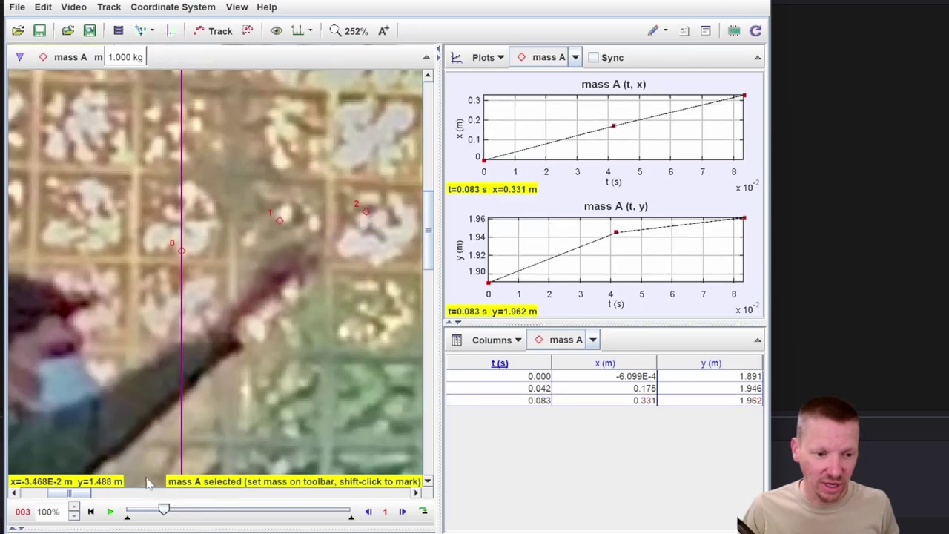
key(shift)
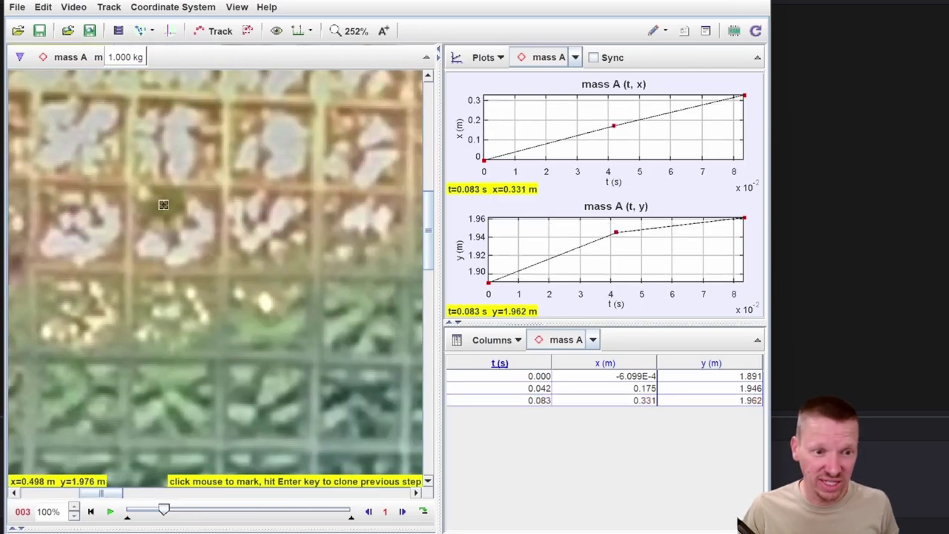
shift+click(163, 204)
shift+click(254, 202)
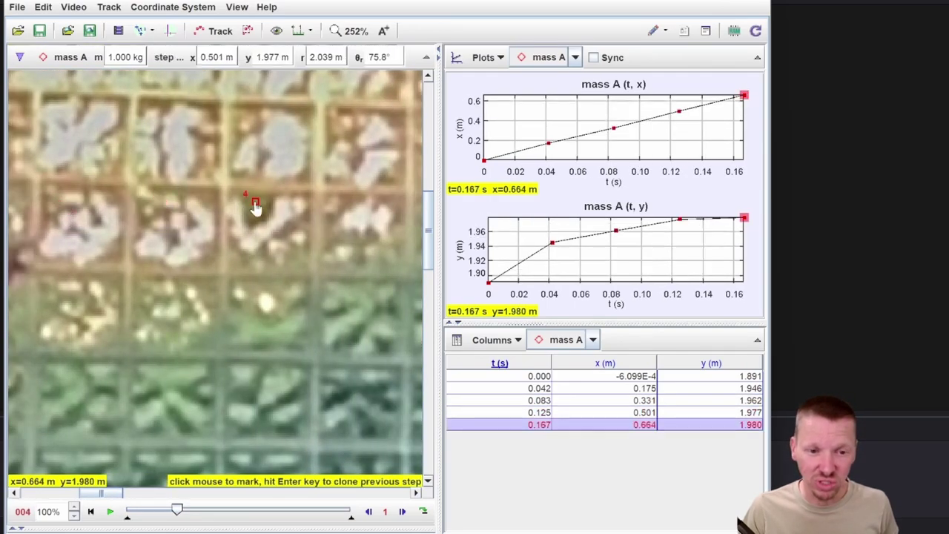
shift+click(350, 218)
drag(107, 494, 134, 495)
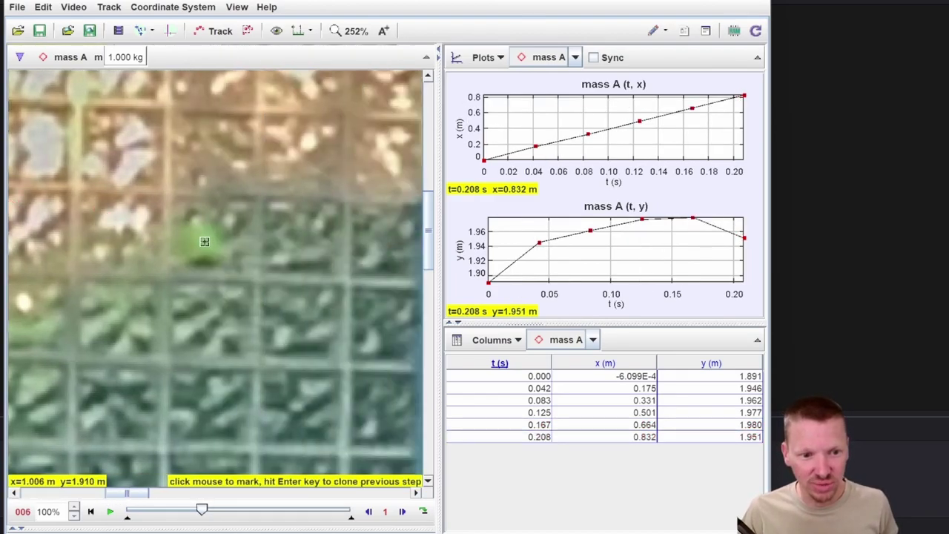
shift+click(204, 241)
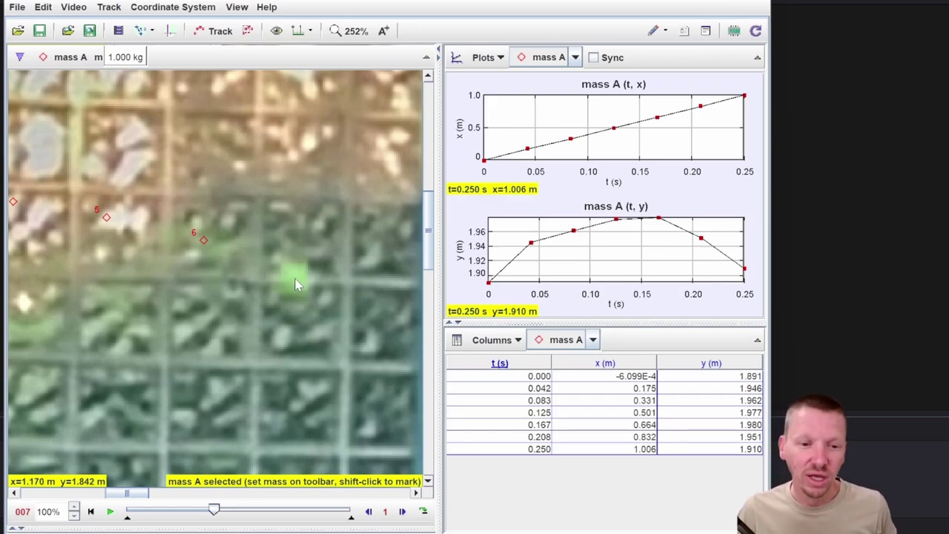
Step: Mark the ball at t=0.292, 0.333, 0.375, 0.417, 0.458, 0.500, 0.542 and 0.583 s
key(shift)
shift+click(294, 280)
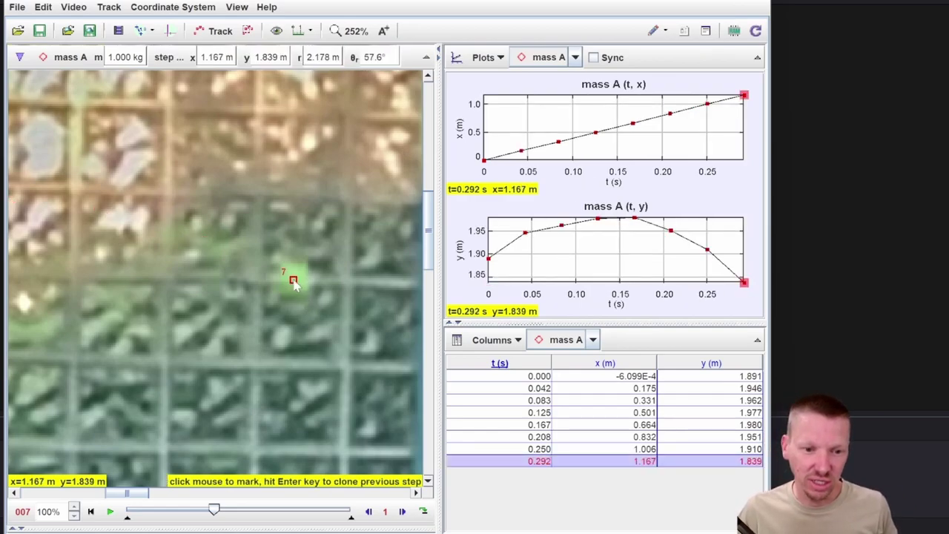
drag(141, 498, 158, 499)
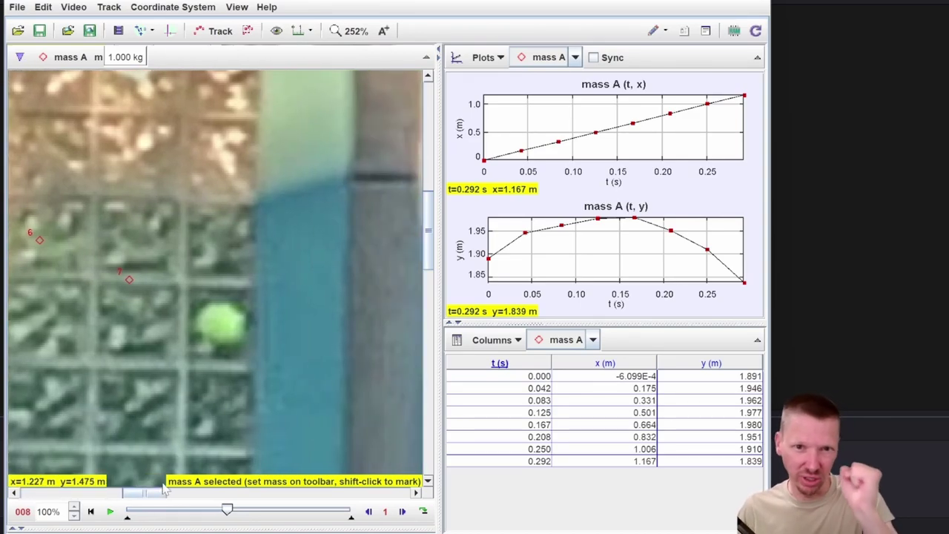
shift+click(222, 324)
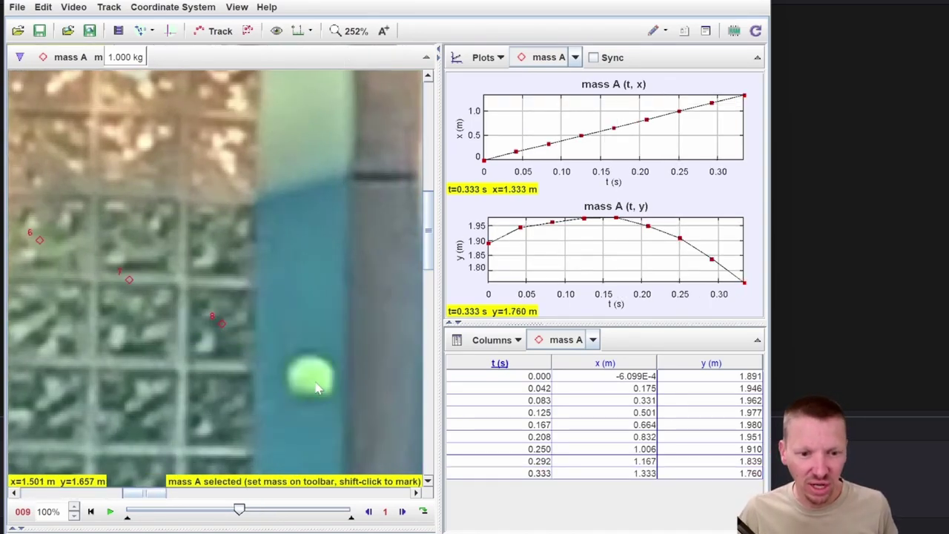
shift+click(312, 379)
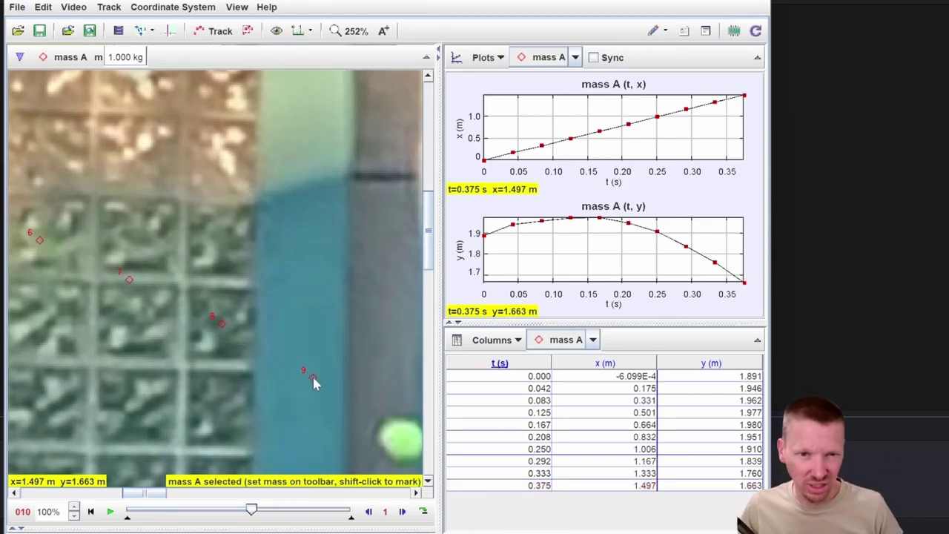
scroll(312, 374, down, 3)
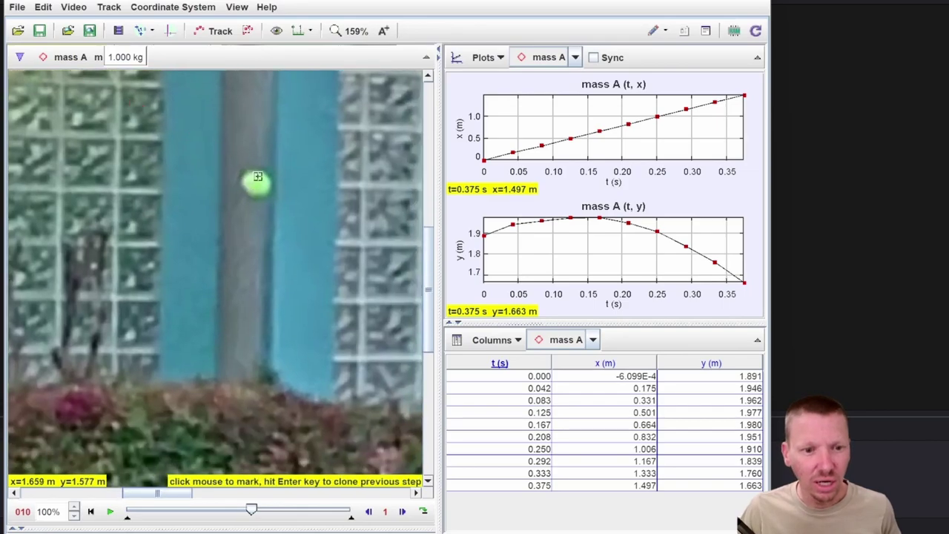
shift+click(256, 182)
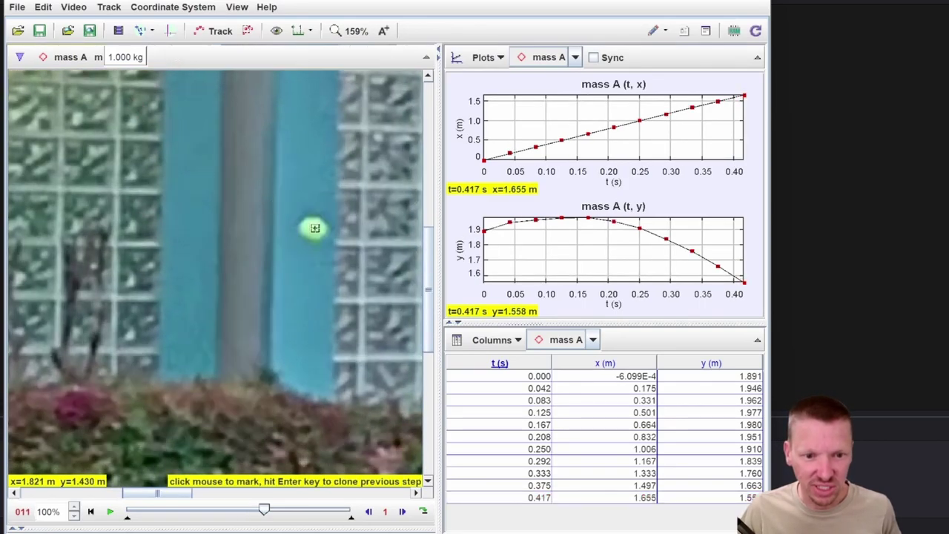
shift+click(313, 229)
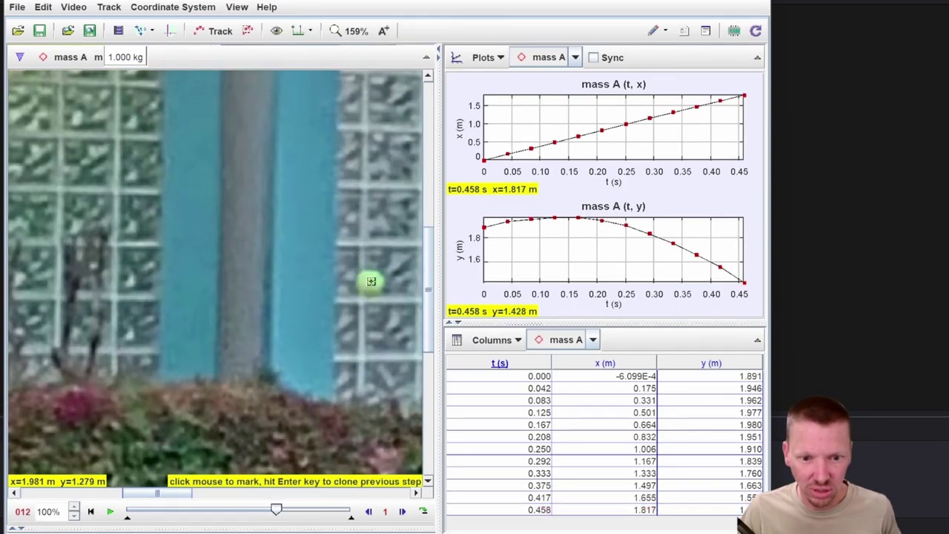
shift+click(372, 281)
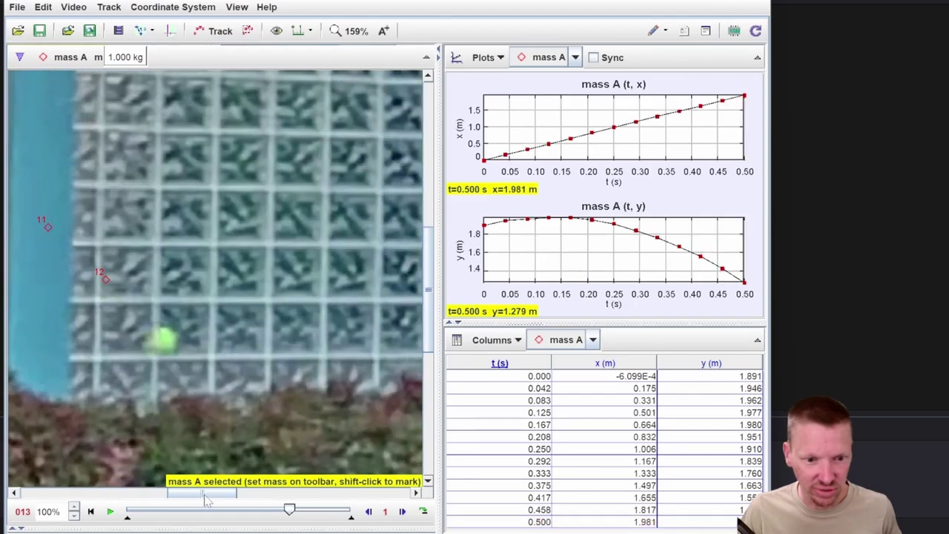
shift+click(162, 340)
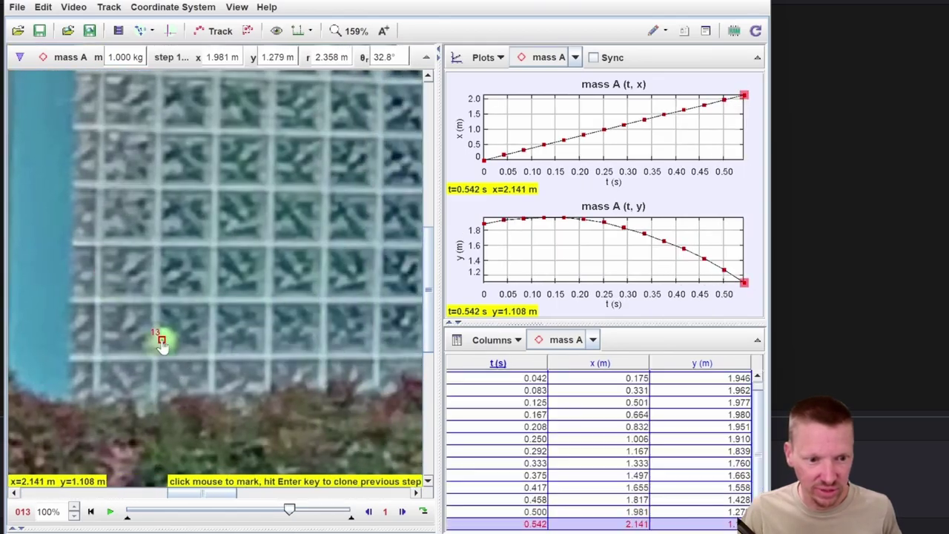
shift+click(216, 404)
Step: Mark the ball at t=0.625, 0.667, 0.708 s and its landing at 0.750 s
scroll(336, 393, down, 3)
scroll(338, 393, down, 2)
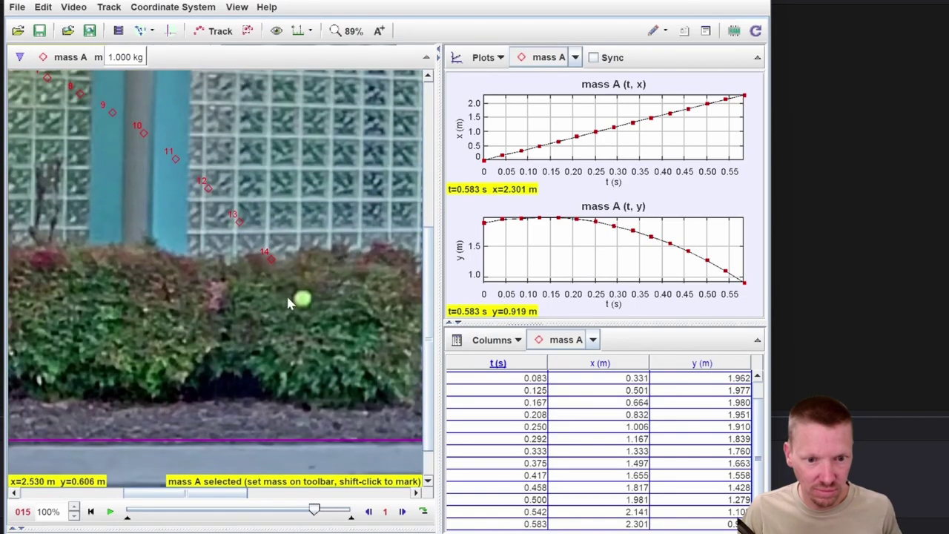
shift+click(302, 297)
scroll(303, 297, up, 3)
shift+click(344, 358)
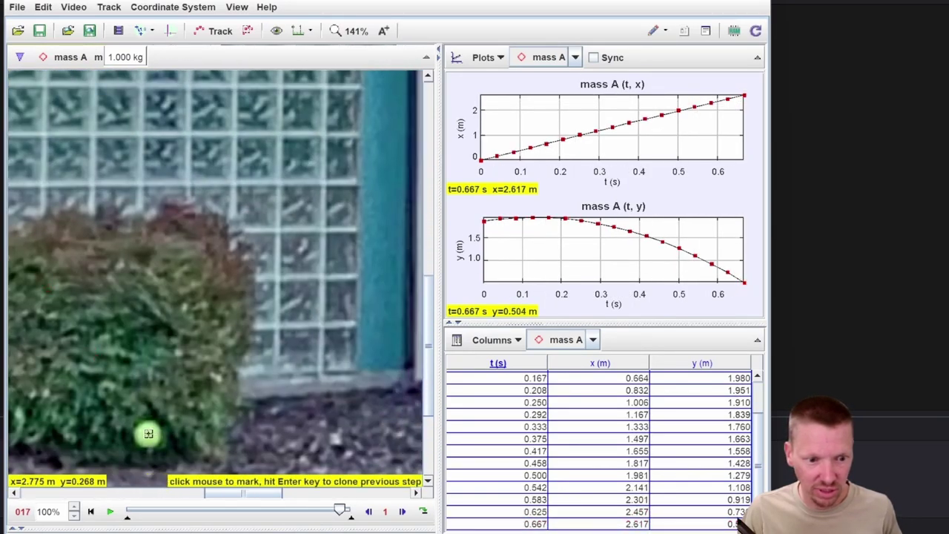
shift+click(149, 434)
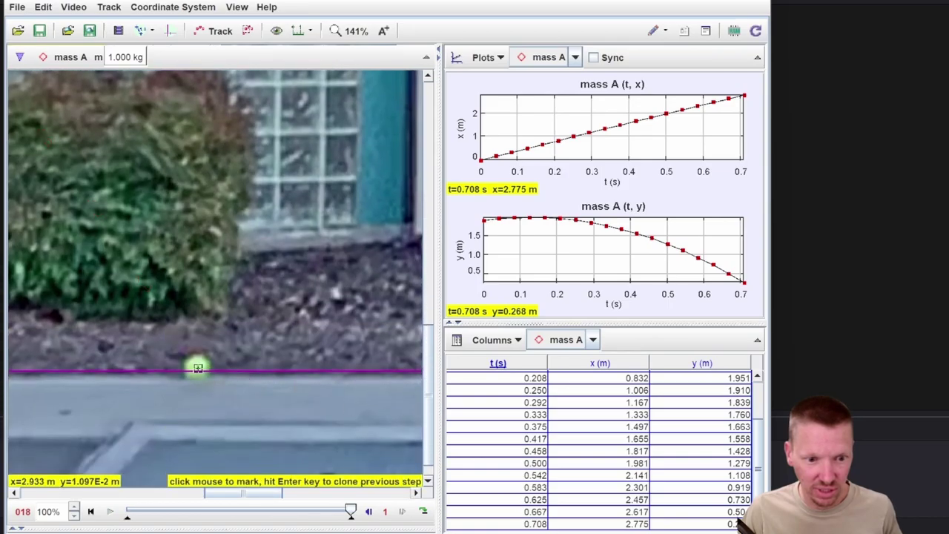
shift+click(196, 366)
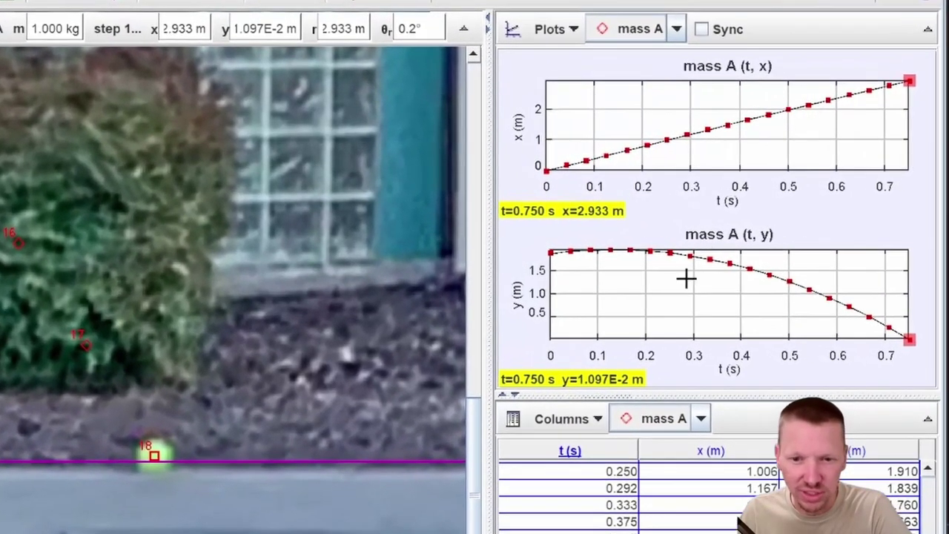
Step: Drag mass A's t=0.333 s point back onto the ball at x=1.336 m, y=1.759 m
click(709, 260)
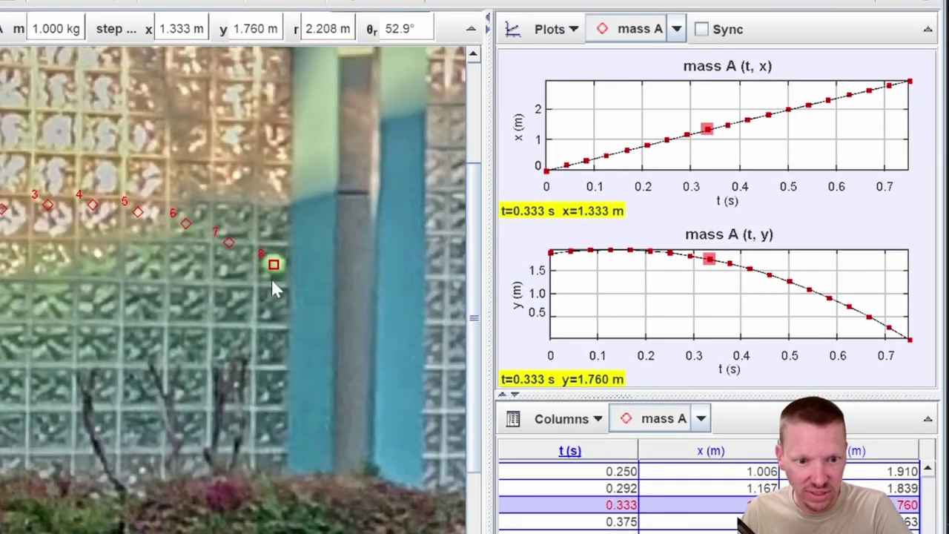
drag(274, 265, 354, 188)
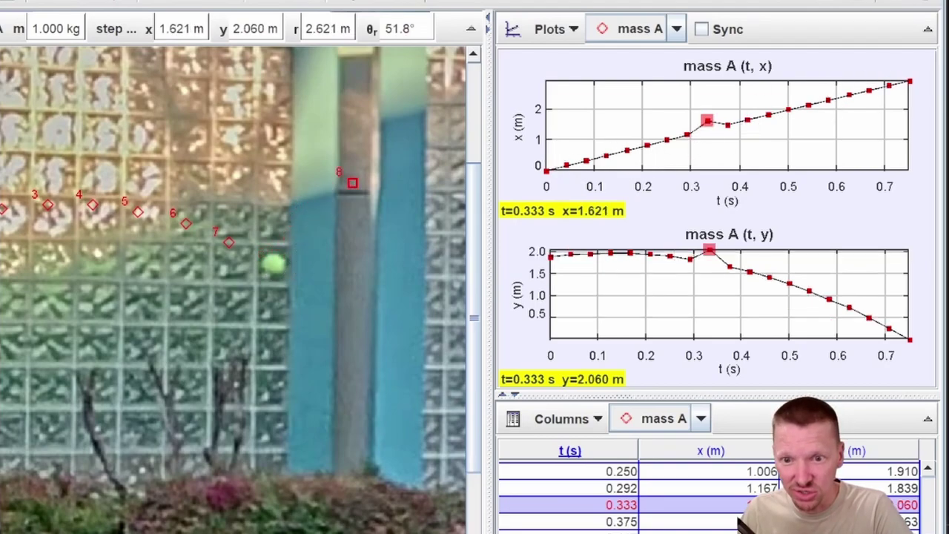
click(769, 117)
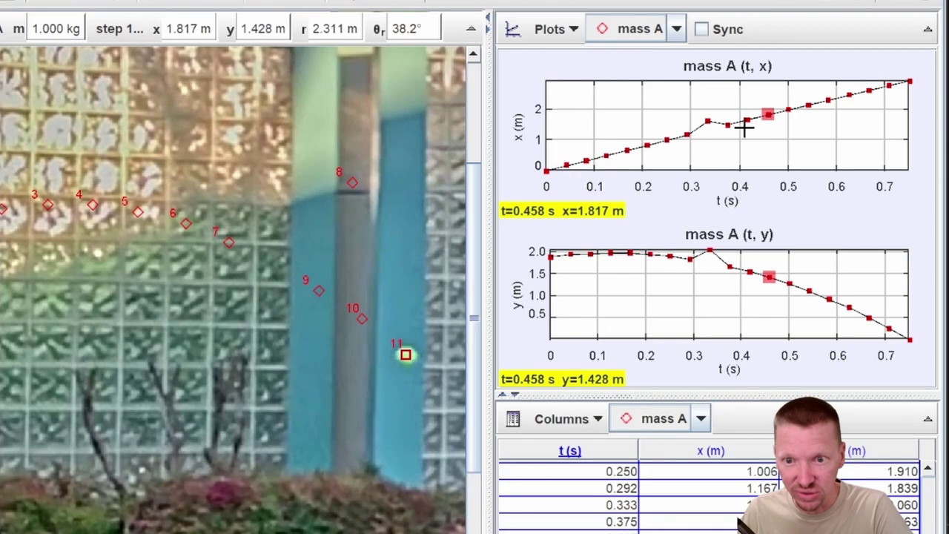
click(706, 120)
drag(354, 190, 275, 265)
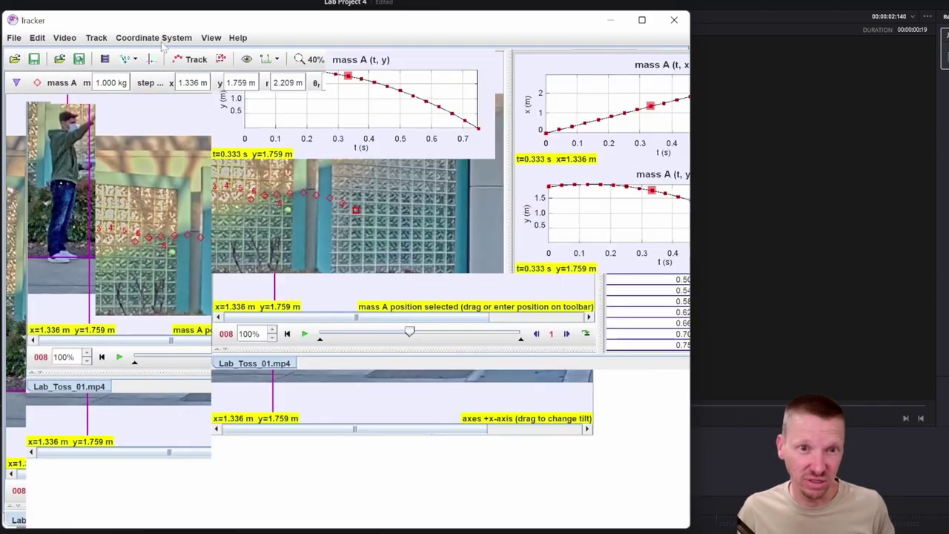
Step: Select the whole mass A data table in Tracker and copy it, then open Windows search
click(538, 419)
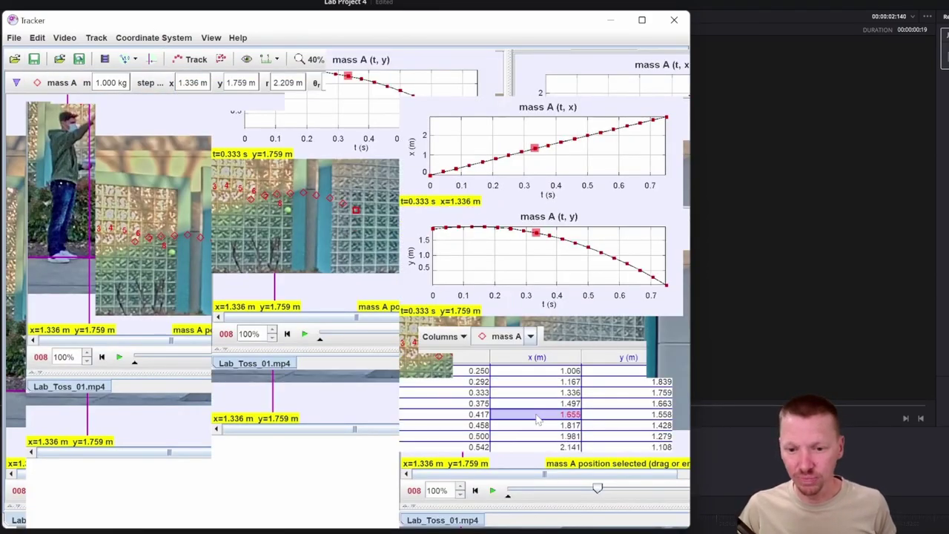
key(ctrl+a)
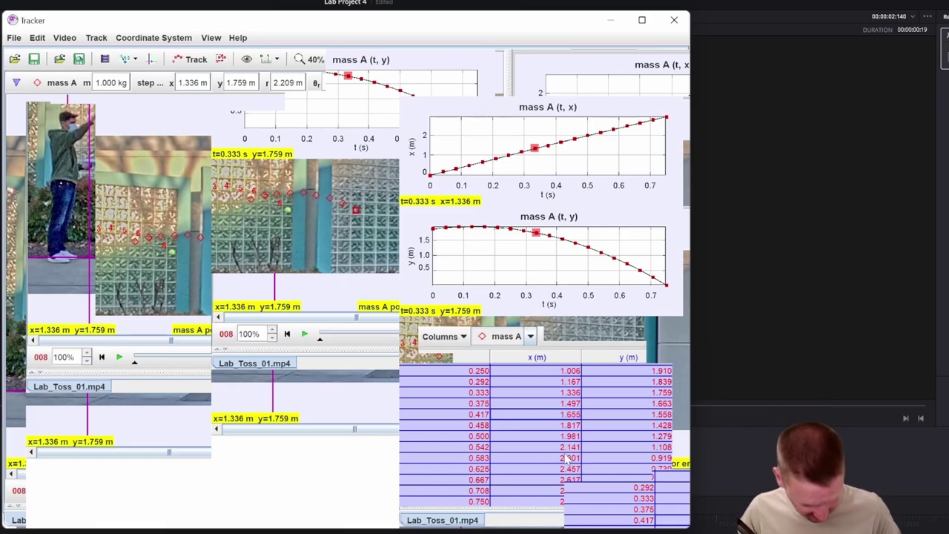
key(super)
Step: Launch Excel, create a blank workbook and paste the mass A t, x, y data into A1:C21
text(ex)
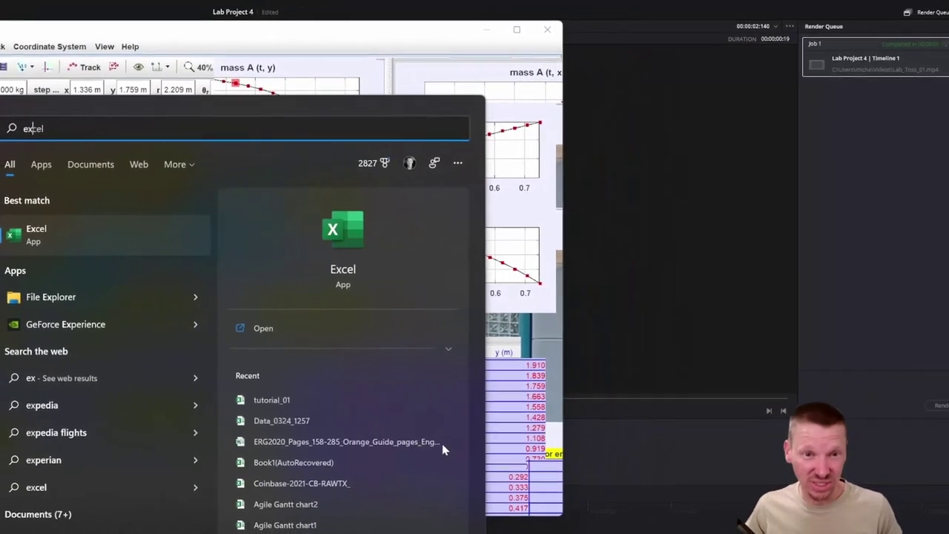
click(96, 231)
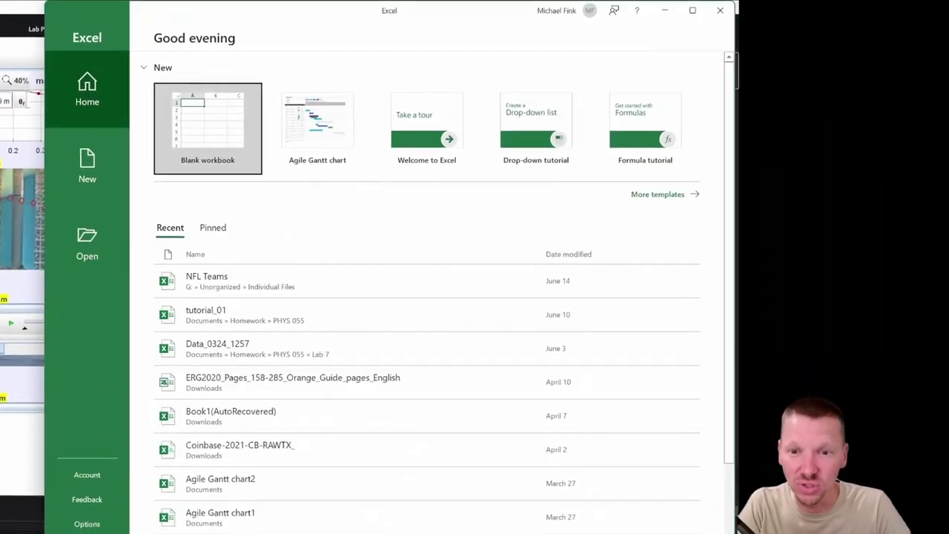
click(172, 89)
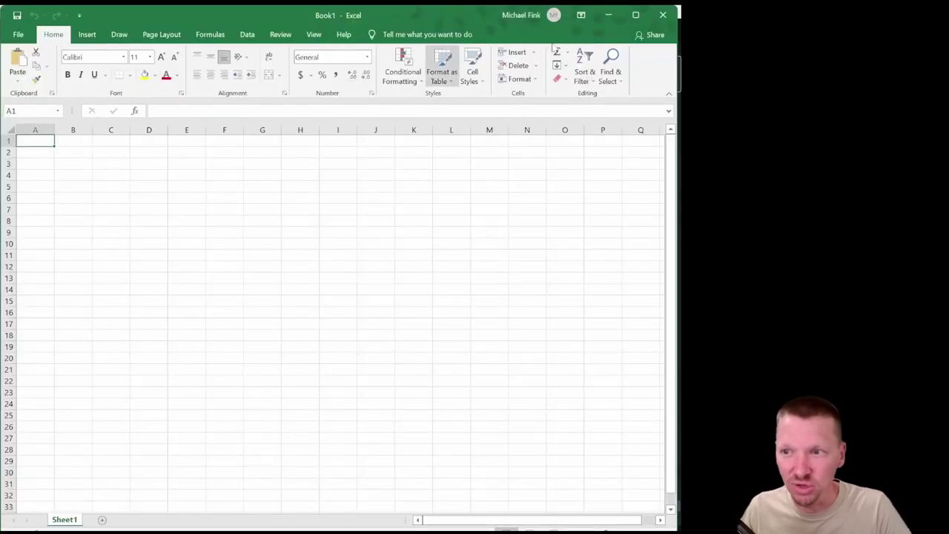
text(mass_A	 t	x	y 0.00E+00	-6.10E-04	1.89E+00 4.17E-02	1.75E-01	1.95E+00 8.33E-02	3.31E-01	1.96E+00 1.25E-01	5.01E-01	1.98E+00 1.67E-01	6.64E-01	1.98E+00 2.08E-01	8.32E-01	1.95E+00 2.50E-01	1.01E+00	1.91E+00 2.92E-01	1.17E+00	1.84E+00 3.33E-01	1.34E+00	1.76E+00 3.75E-01	1.50E+00	1.66E+00 4.17E-01	1.65E+00	1.56E+00 4.58E-01	1.82E+00	1.43E+00 5.00E-01	1.98E+00	1.28E+00 5.42E-01	2.14E+00	1.11E+00 5.83E-01	2.30E+00	9.19E-01 6.25E-01	2.46E+00	7.30E-01 6.67E-01	2.62E+00	5.04E-01 7.08E-01	2.78E+00	2.68E-01 7.50E-01	2.93E+00	1.10E-02)
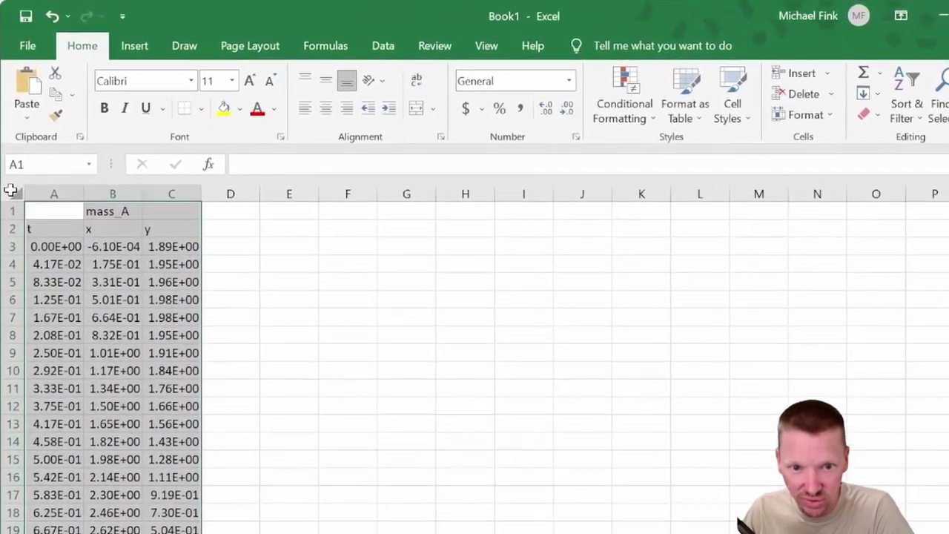
click(9, 129)
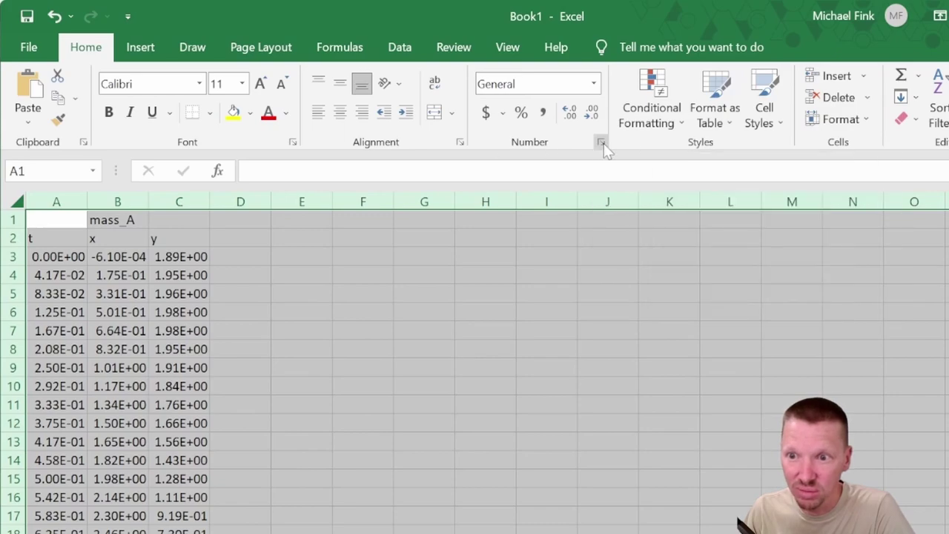
Step: Format the sheet as Number with 5 decimal places and widen column A
click(601, 143)
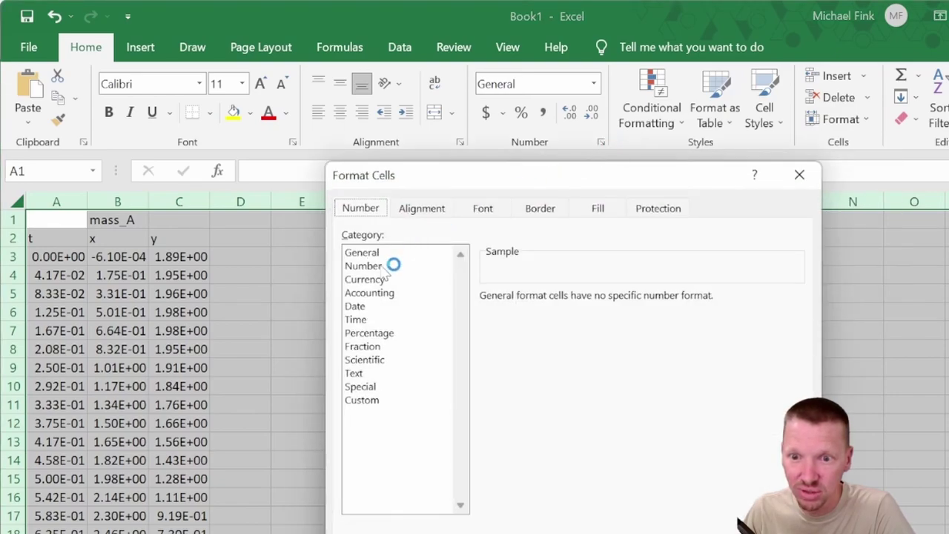
click(382, 266)
click(607, 294)
click(608, 294)
click(608, 294)
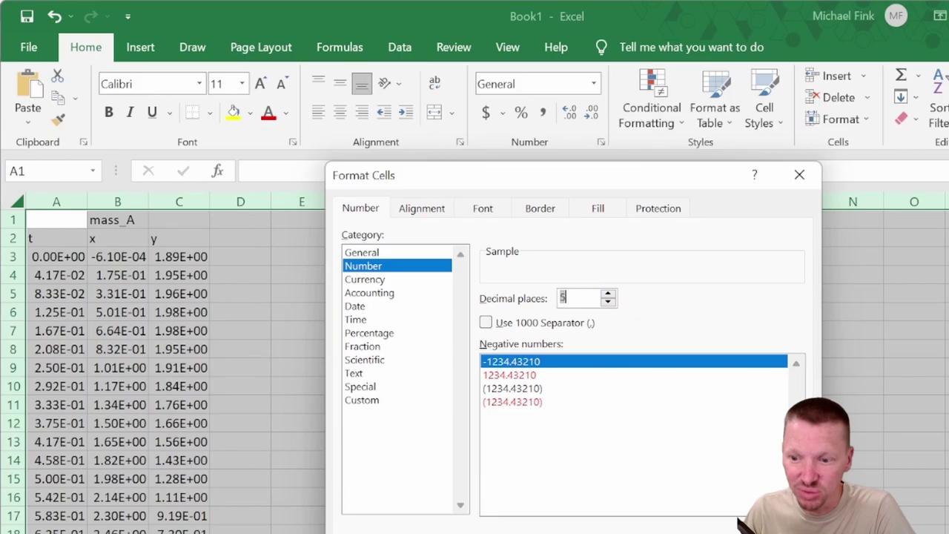
key(Return)
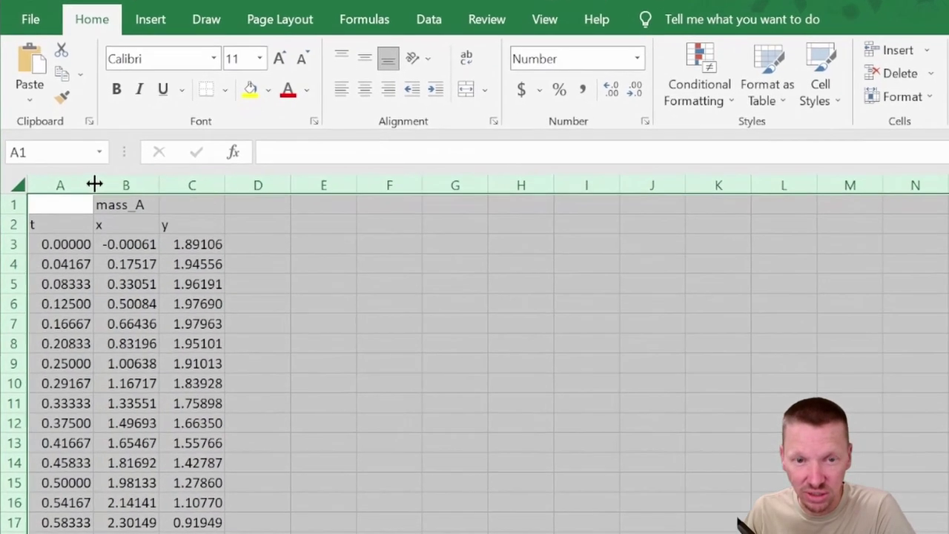
drag(107, 149, 195, 139)
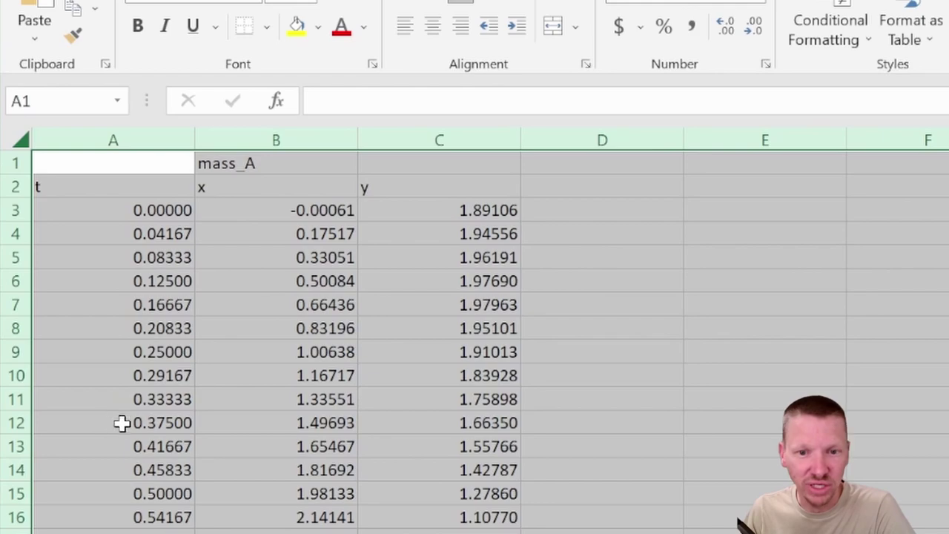
Step: Delete the mass_A label row at the top of the sheet
click(252, 164)
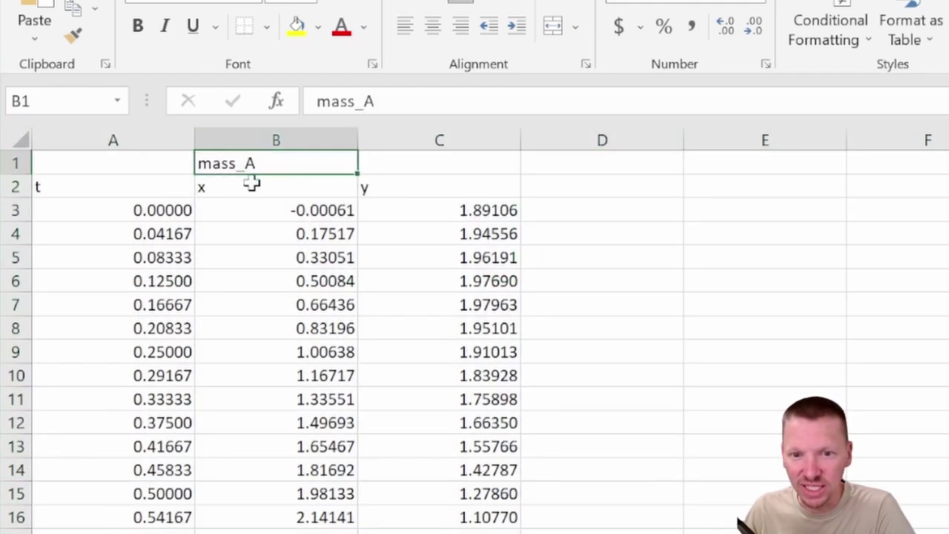
click(9, 162)
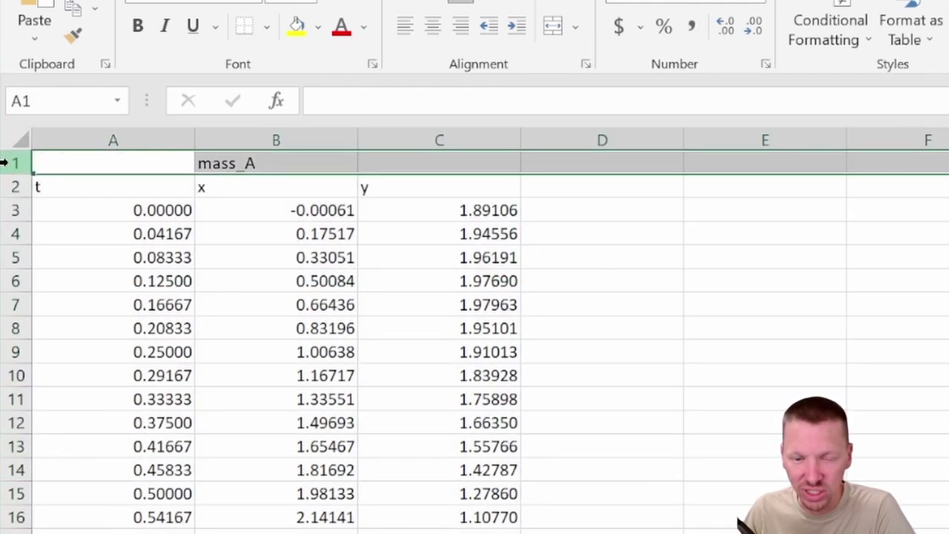
right_click(6, 162)
click(96, 364)
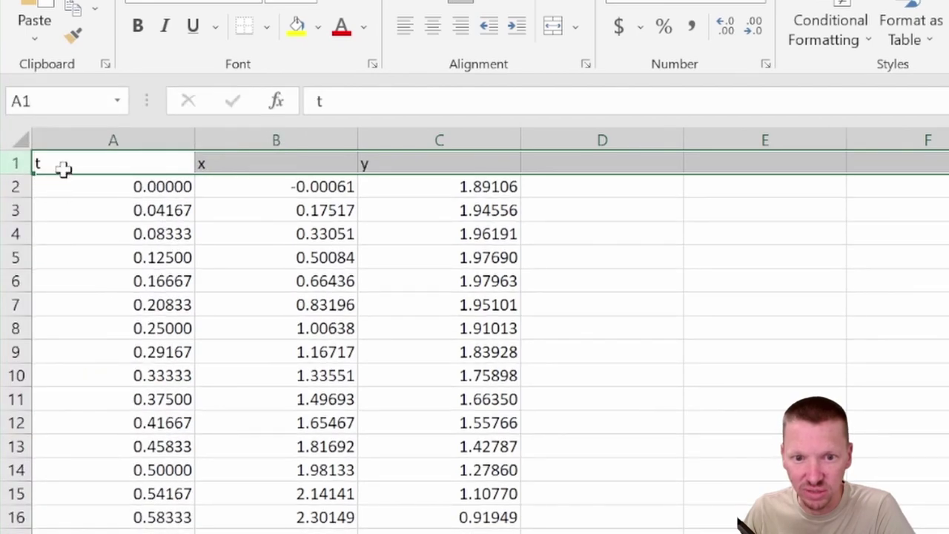
Step: Rename the headers in A1:C1 to Time (raw), X (raw) and Y (raw)
drag(63, 170, 415, 163)
click(152, 163)
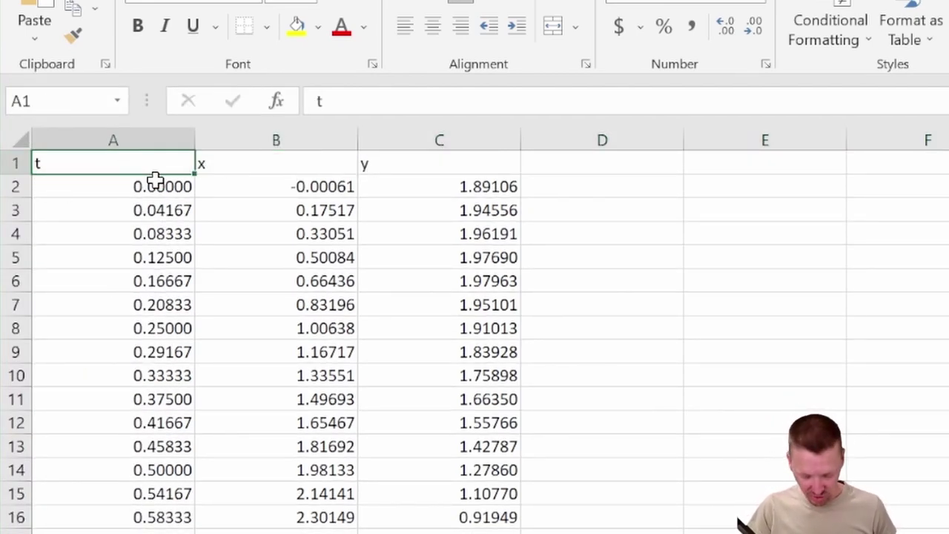
text(Time (raw))
key(Tab)
text(X (raw))
key(Tab)
text(Y (w)
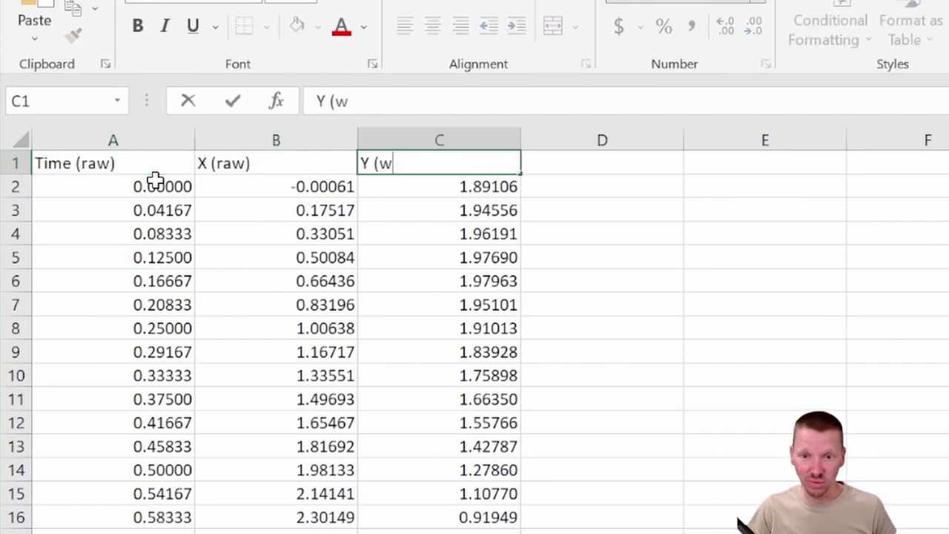
key(BackSpace)
text(rawe)
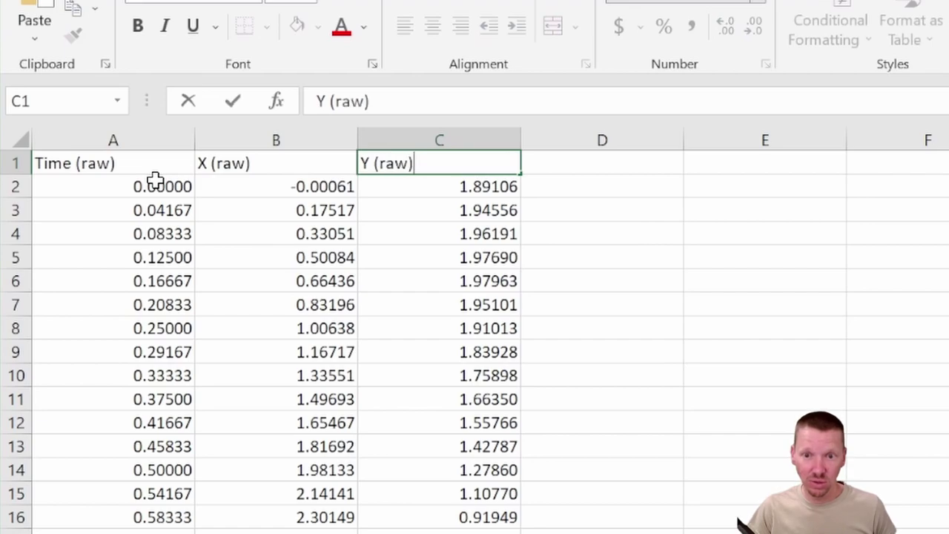
click(409, 323)
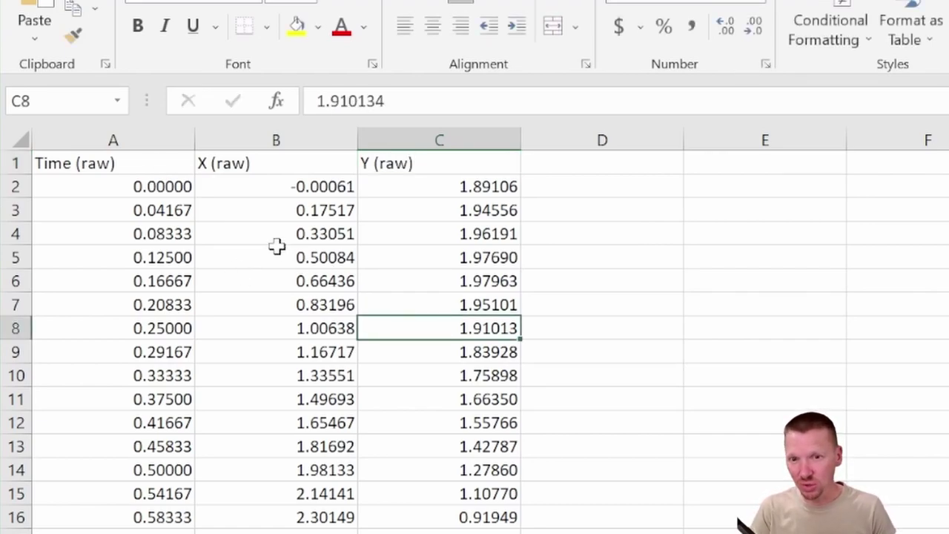
click(296, 189)
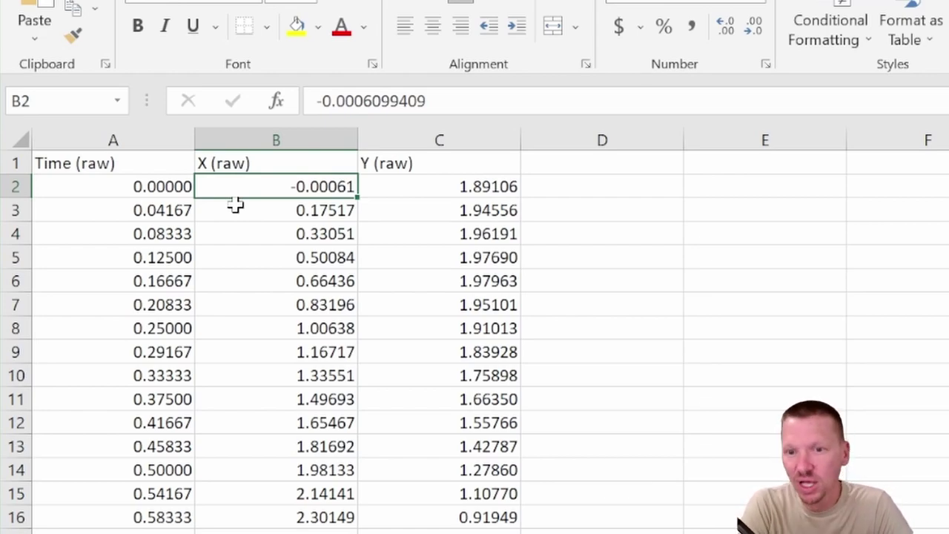
click(381, 166)
key(ctrl+Down)
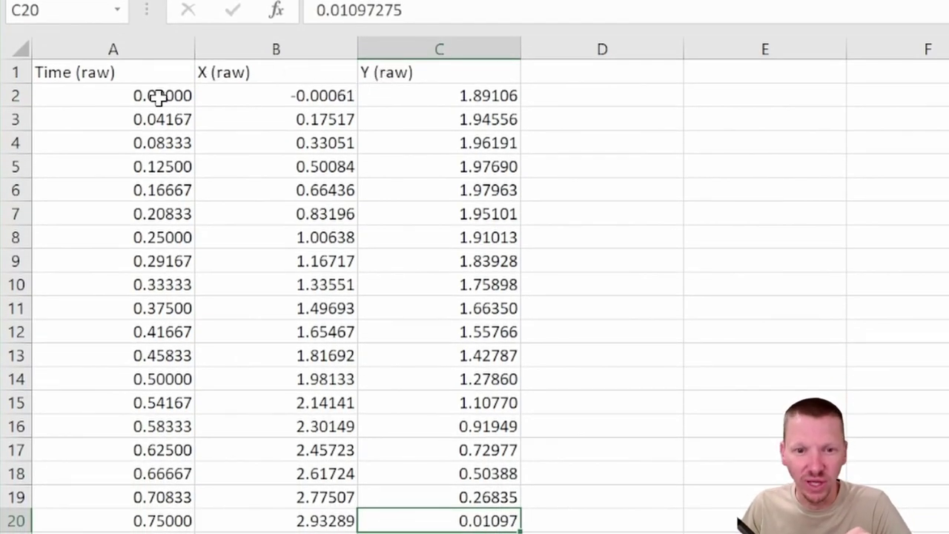
click(159, 97)
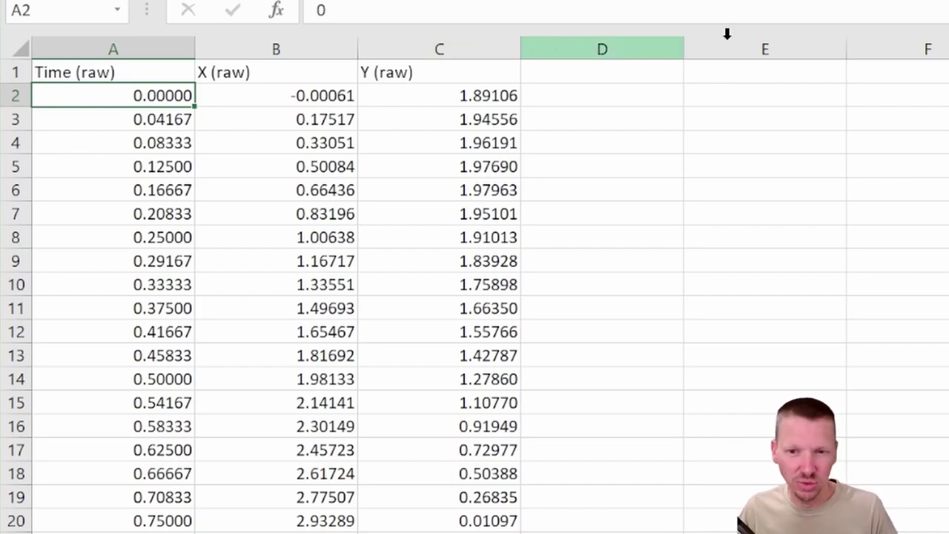
click(631, 78)
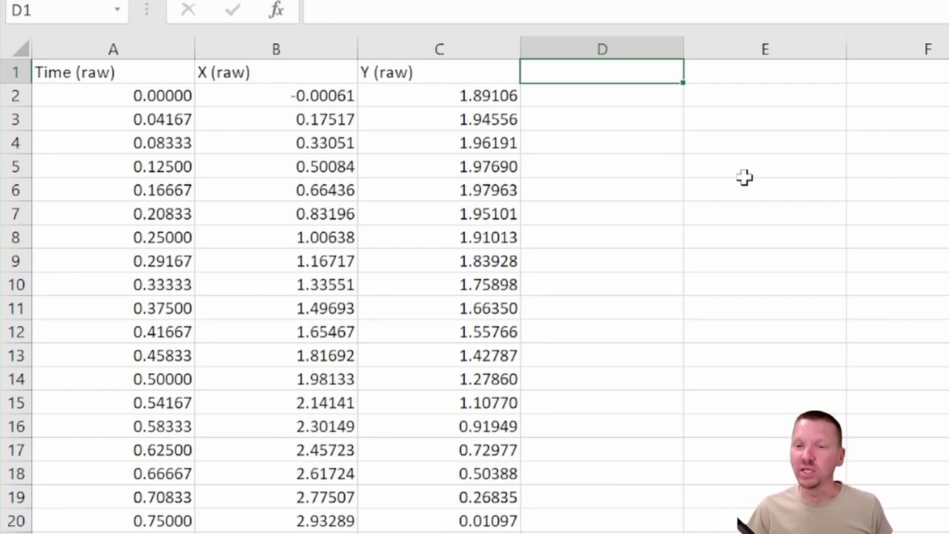
Step: Enter Time (corrected), X (corrected) and Y (corrected) as headers in D1:F1
text(Time (corrected))
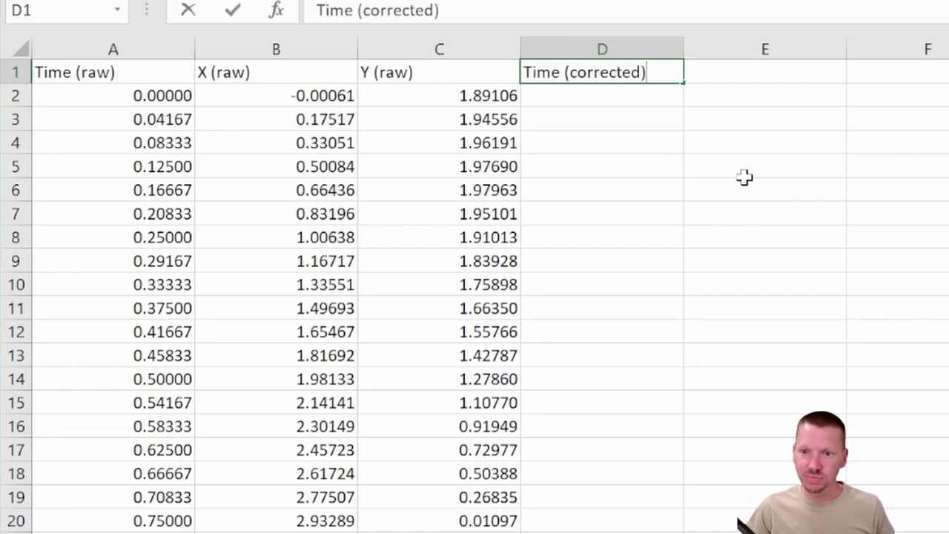
key(Tab)
text(X (corrected))
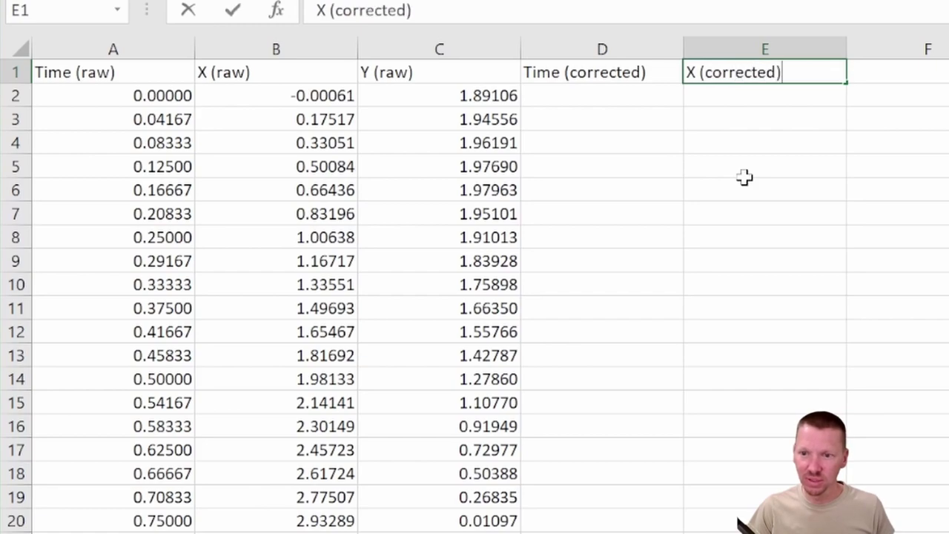
key(Tab)
text(Y (corre)
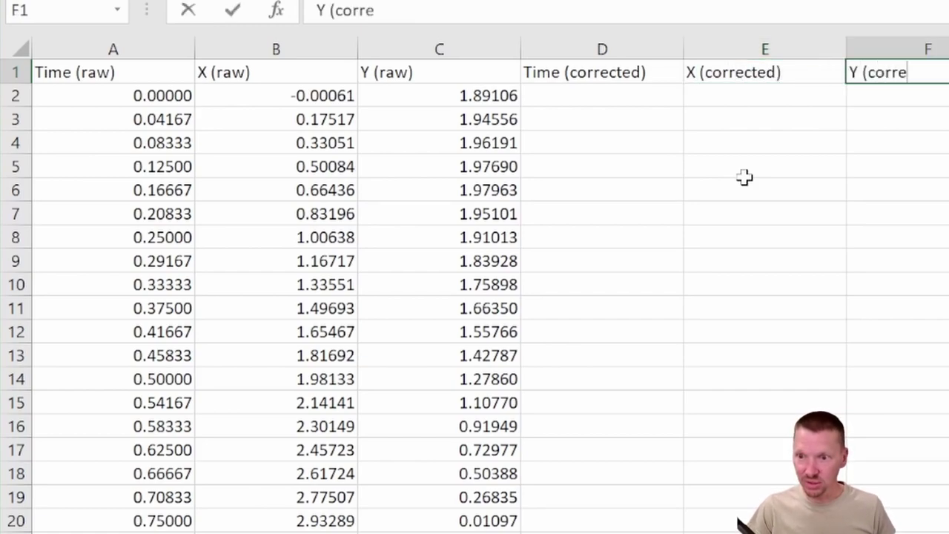
text(cted))
click(636, 98)
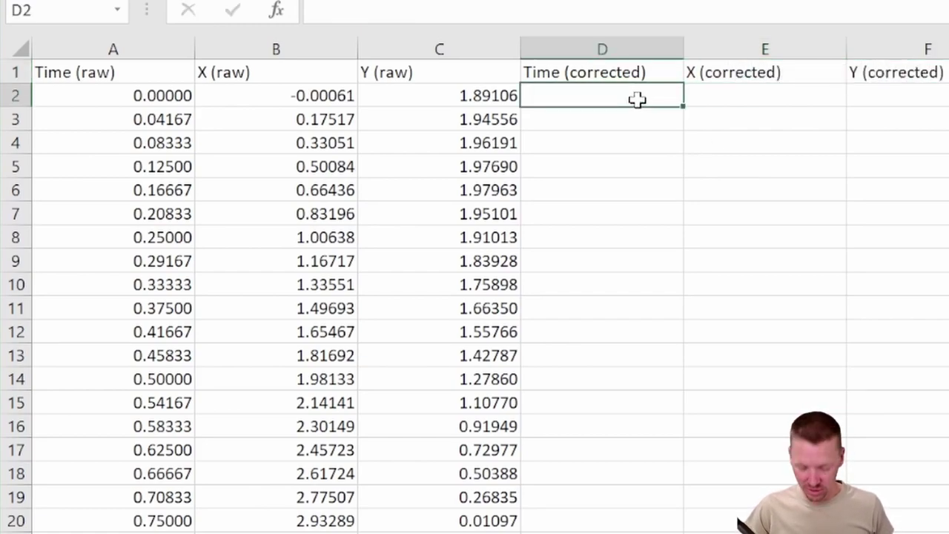
click(745, 91)
click(323, 95)
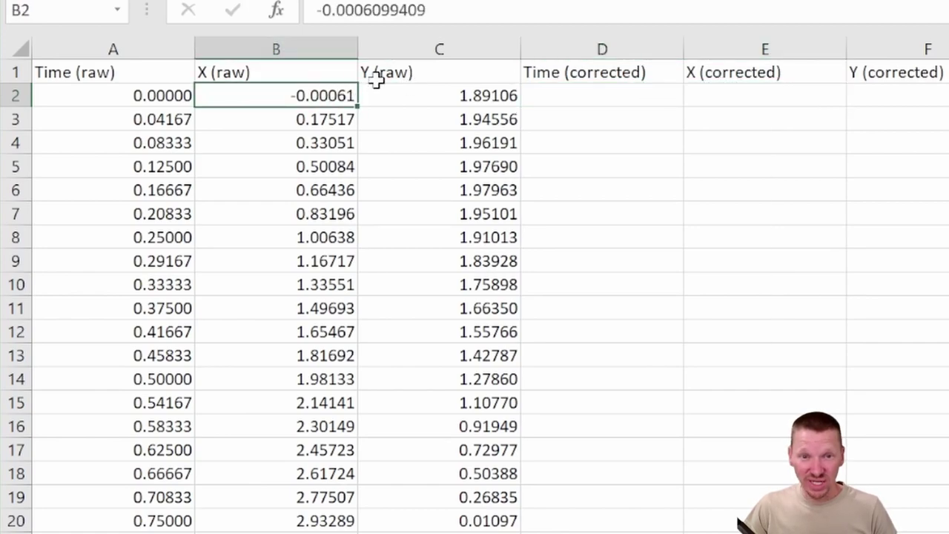
Step: Enter =B2--0.0006099409 in E2 and fill it down the X (corrected) column
double_click(419, 10)
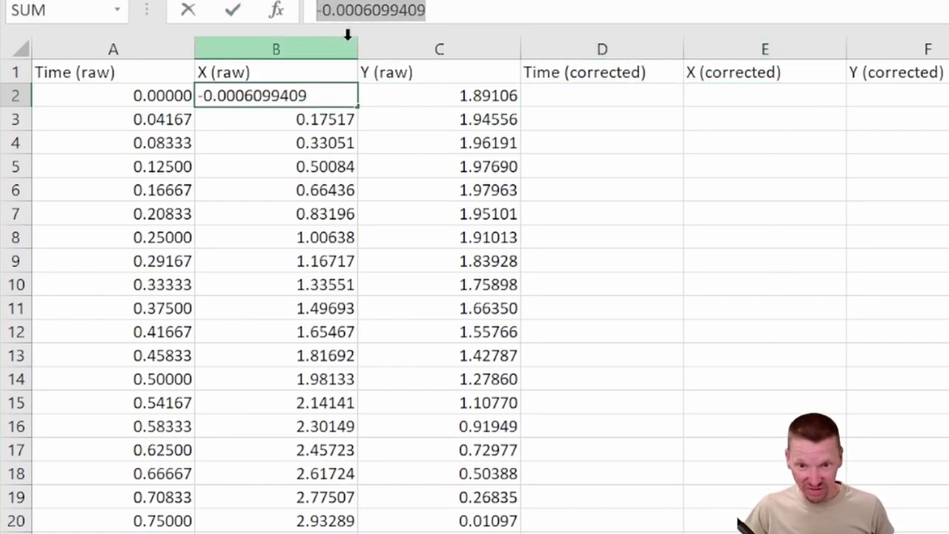
key(Escape)
click(720, 93)
text(=)
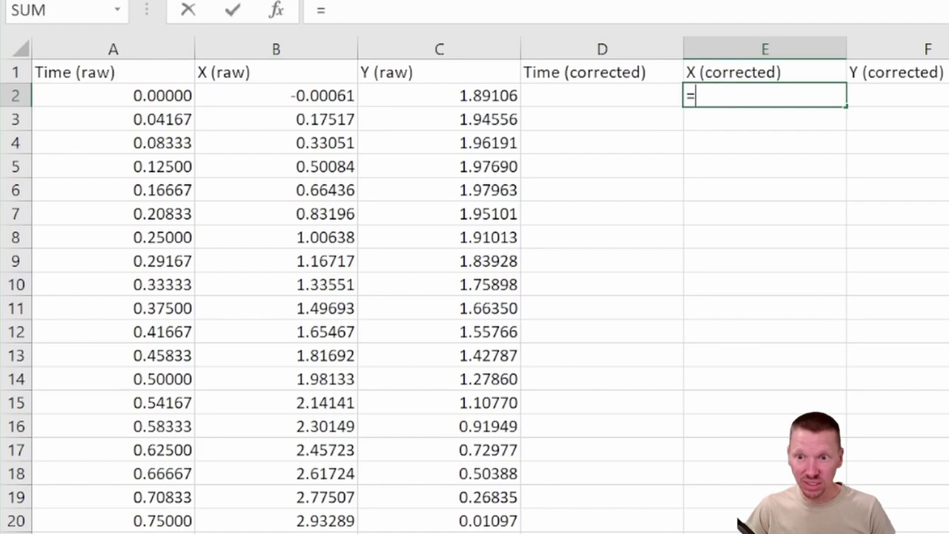
click(329, 89)
key(F2)
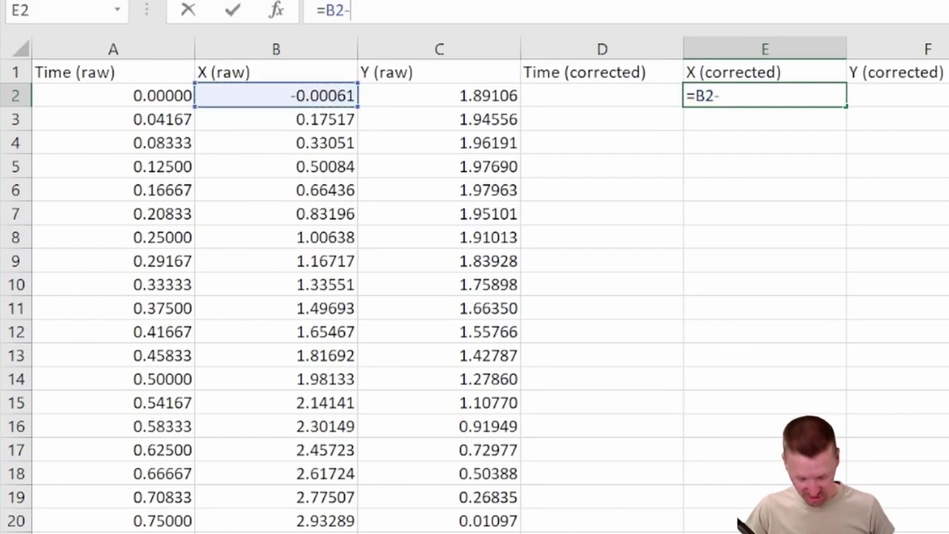
text(-0.0006099409)
key(ctrl+v)
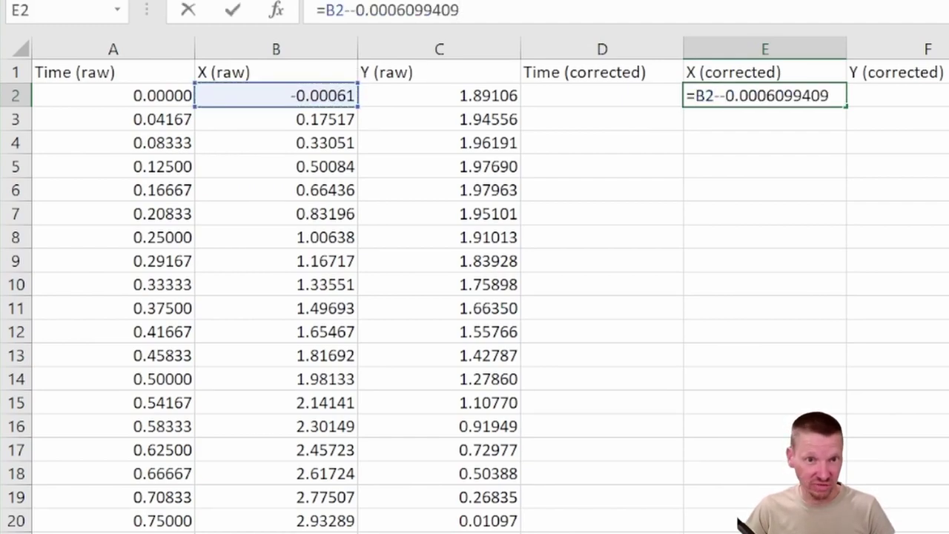
key(Return)
click(764, 95)
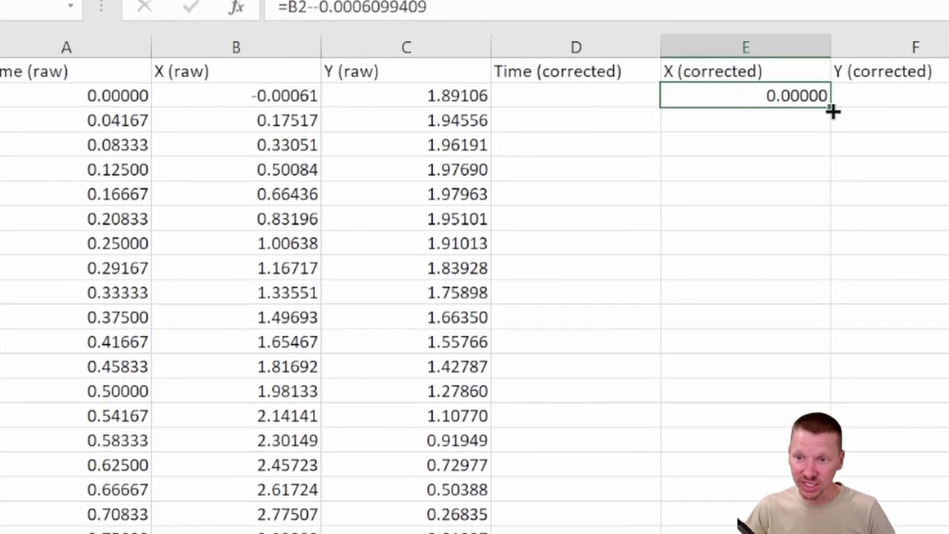
double_click(673, 112)
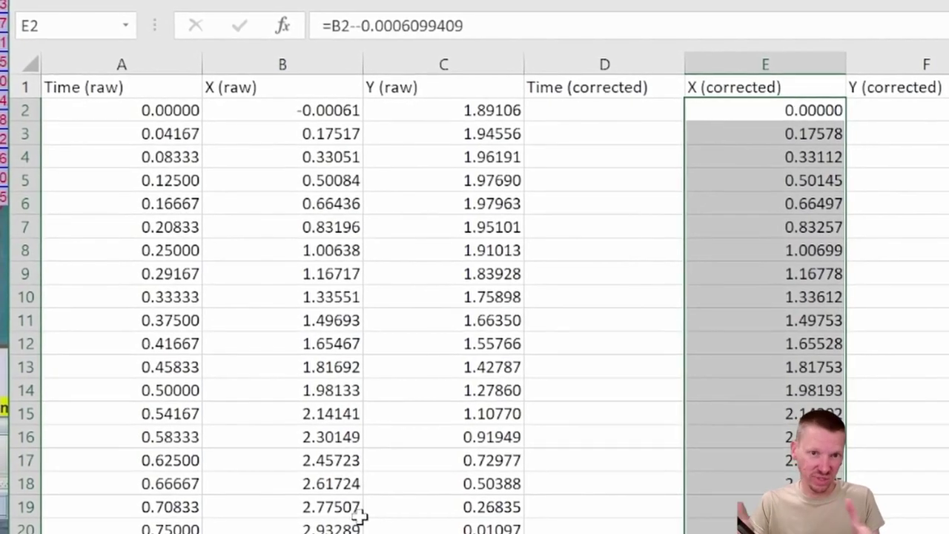
Step: Enter =C2-0.01097275 in F2 and fill it down the Y (corrected) column
click(911, 107)
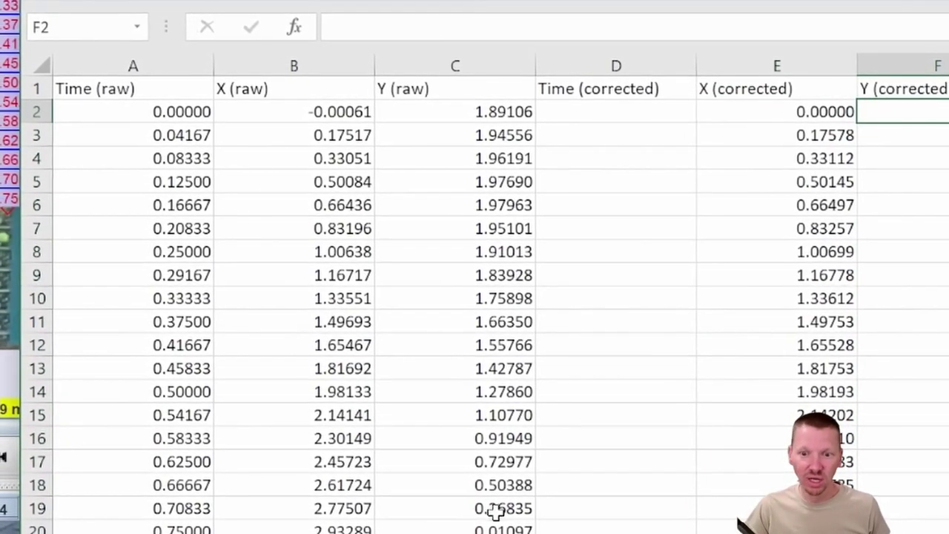
click(495, 527)
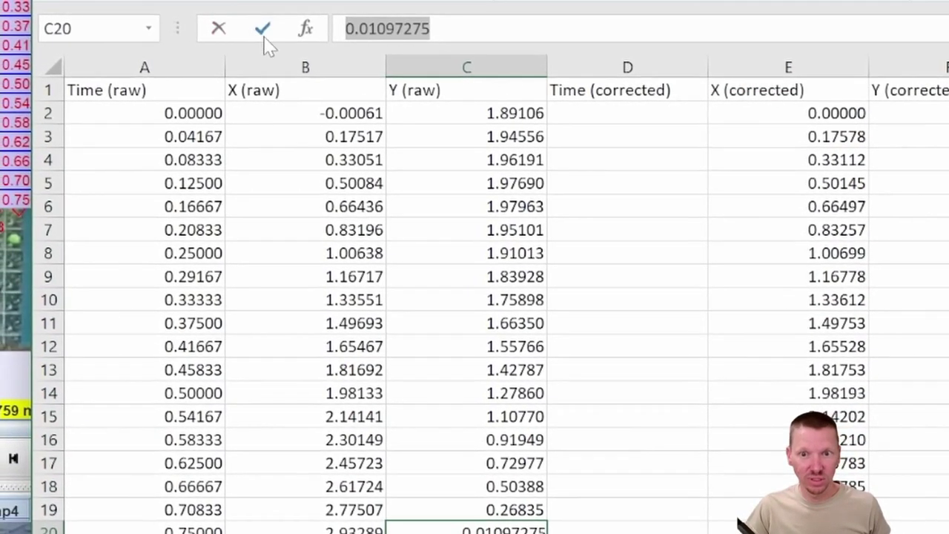
click(493, 113)
key(ctrl+c)
click(892, 111)
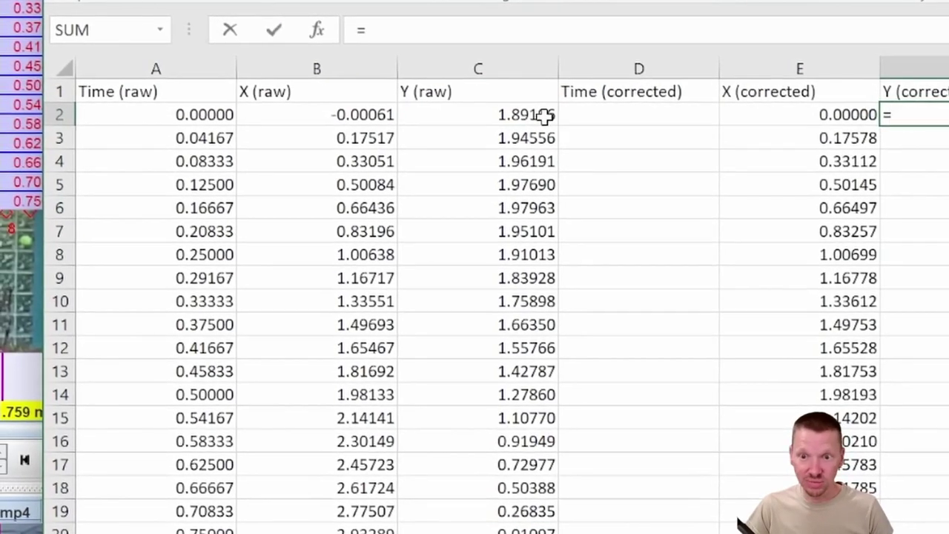
text(-0.01097275)
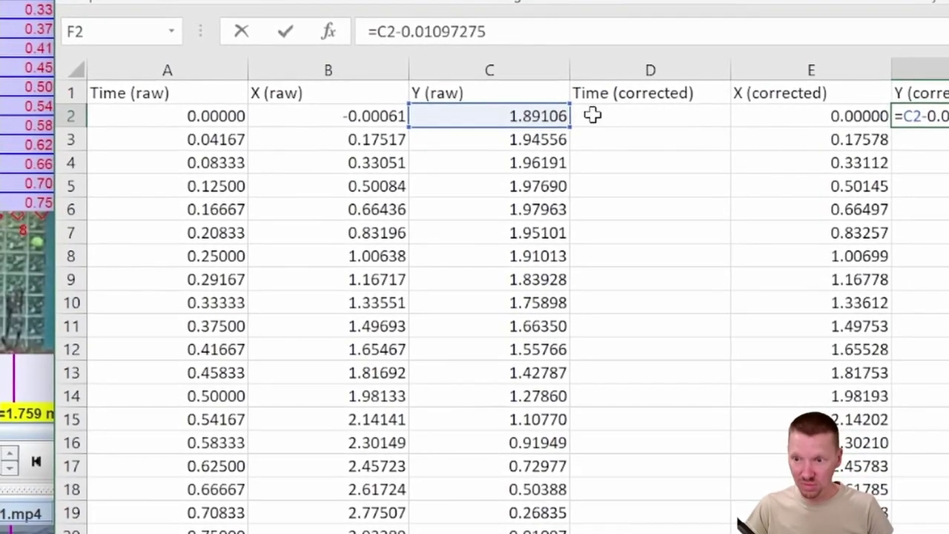
key(Return)
key(Up)
key(ctrl+shift+Down)
Step: Set D2 to =A2, fill it down Time (corrected), and select A1:F20
click(668, 118)
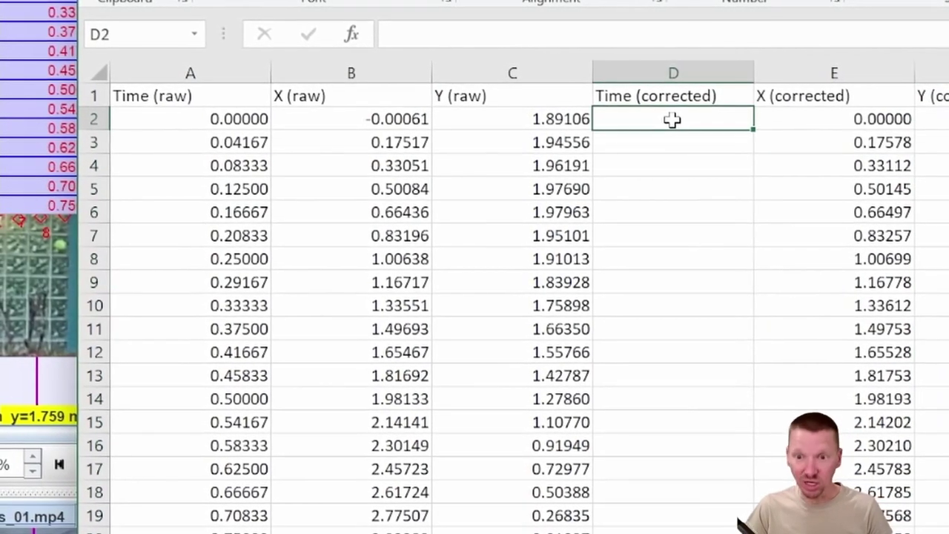
text(=)
click(241, 120)
key(Return)
click(749, 122)
double_click(767, 129)
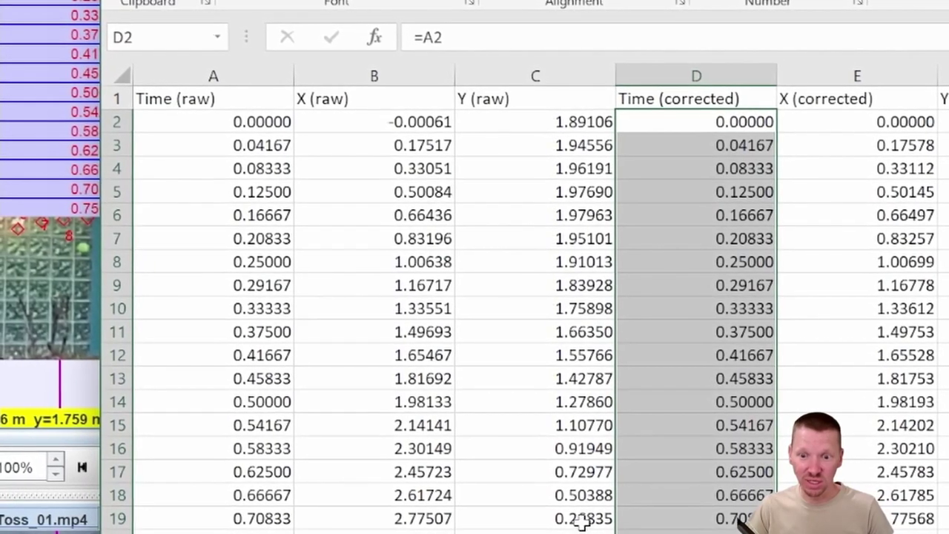
drag(908, 528, 217, 104)
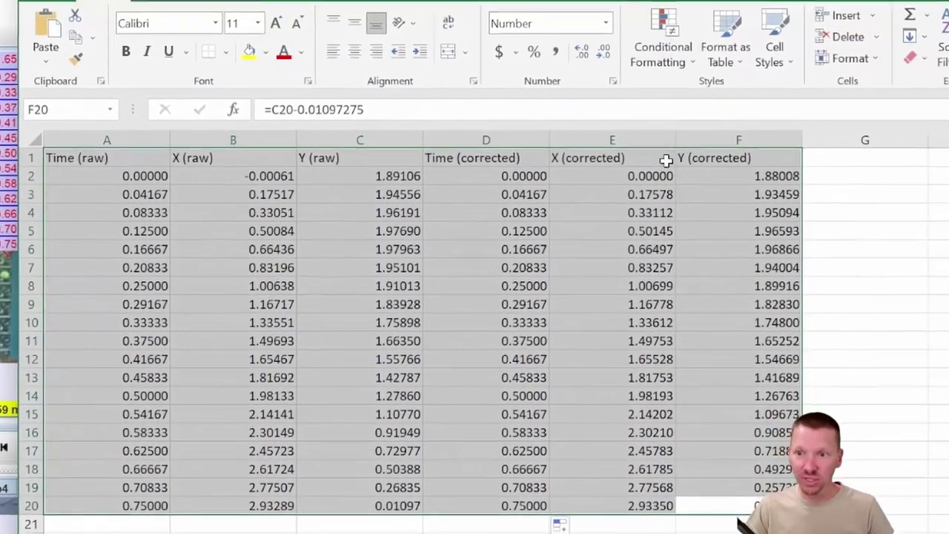
Step: Format A1:F20 as a styled table with a header row
click(803, 32)
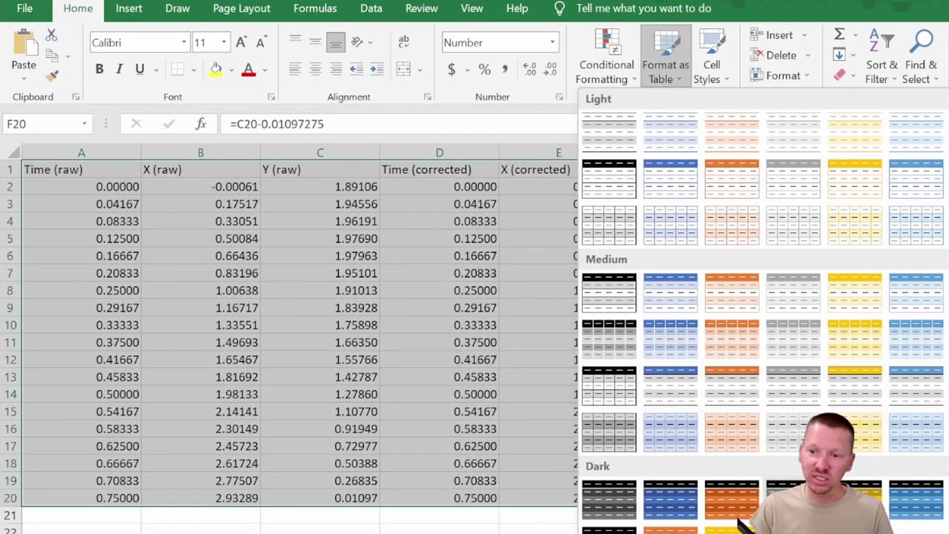
click(830, 430)
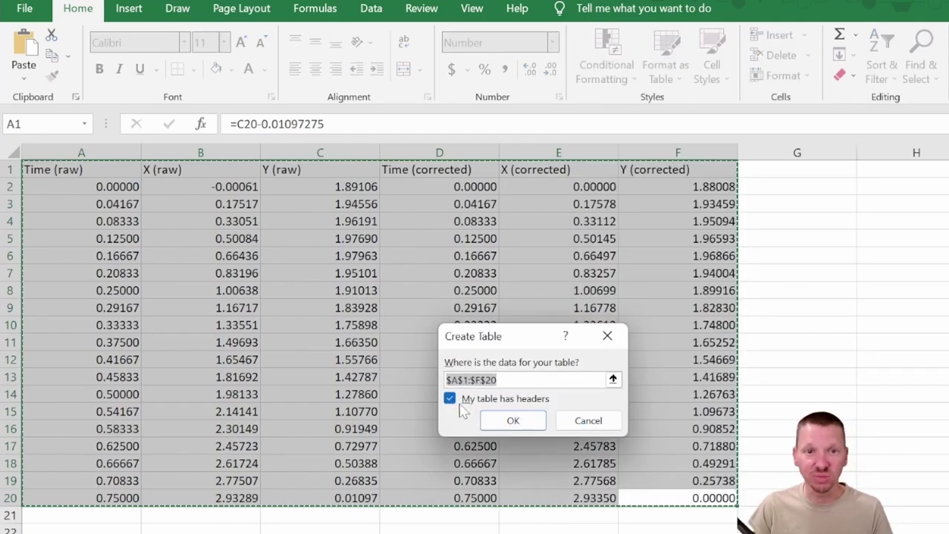
click(512, 420)
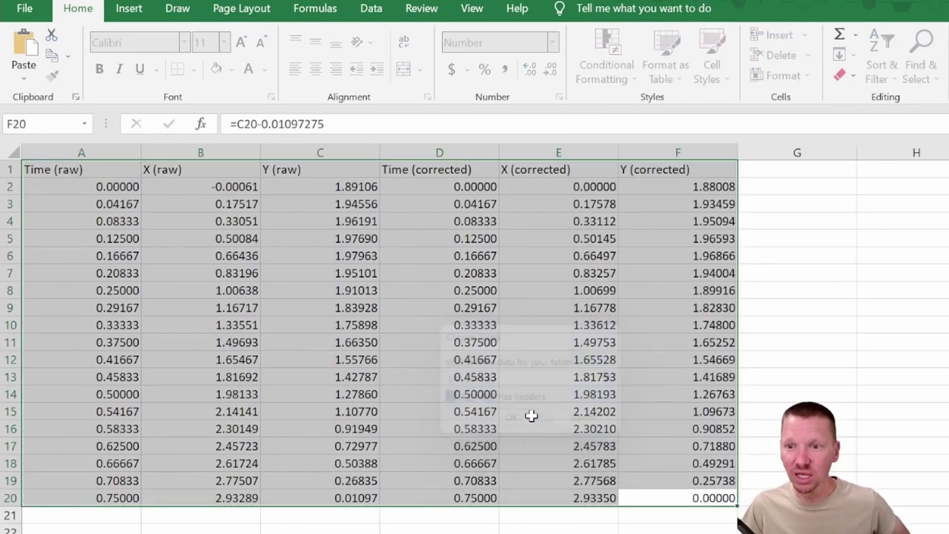
click(567, 406)
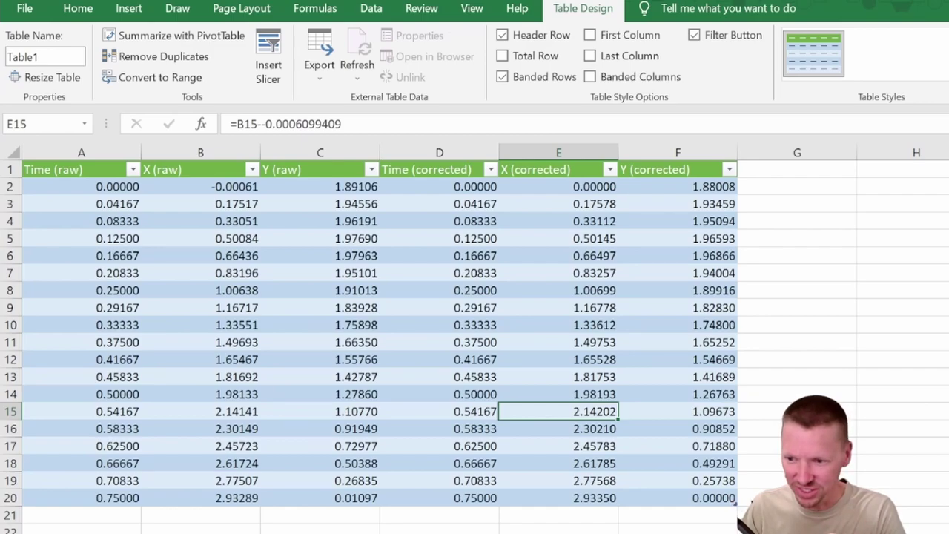
Step: Extend the table two columns to G and H, headed Velocity (X) and Velocity (Y)
drag(739, 505, 916, 505)
click(514, 169)
text(C)
text(elocity)
text( (X))
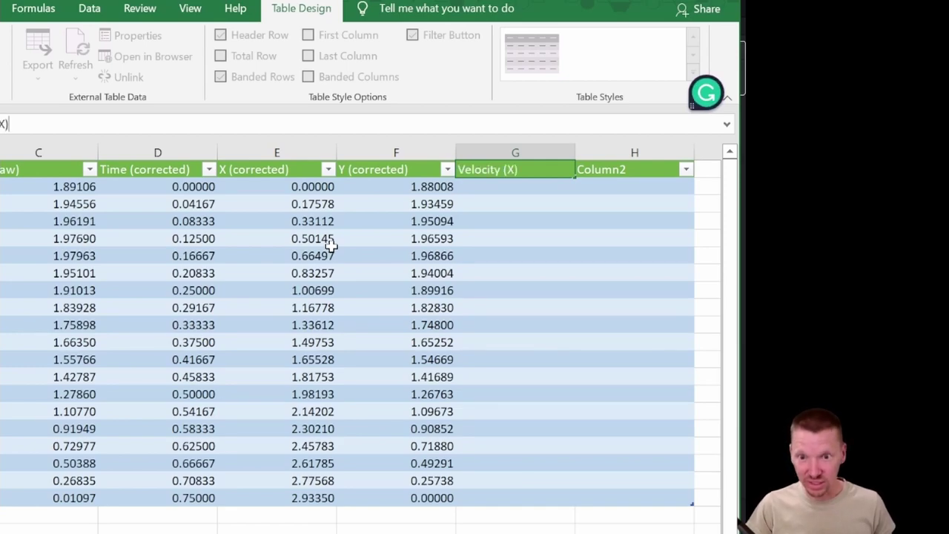
key(Tab)
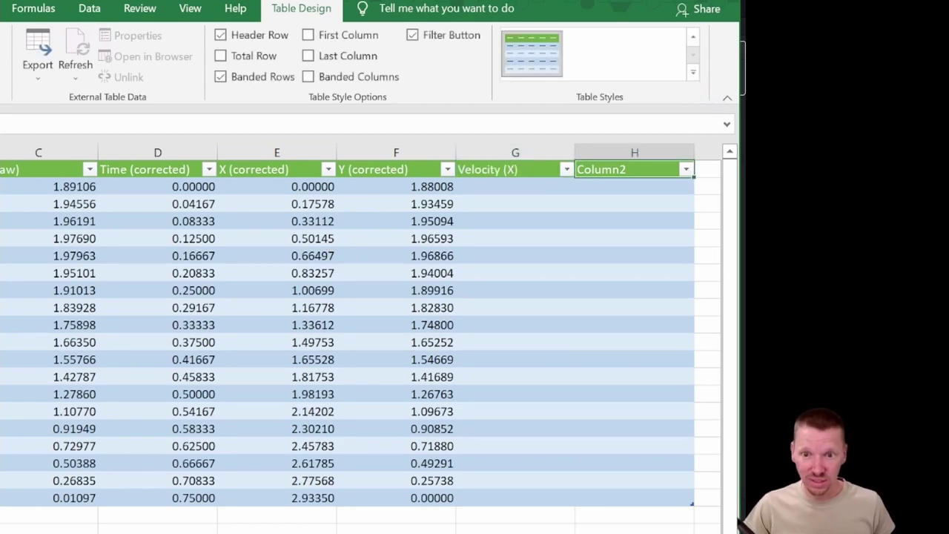
text(Velocity ()
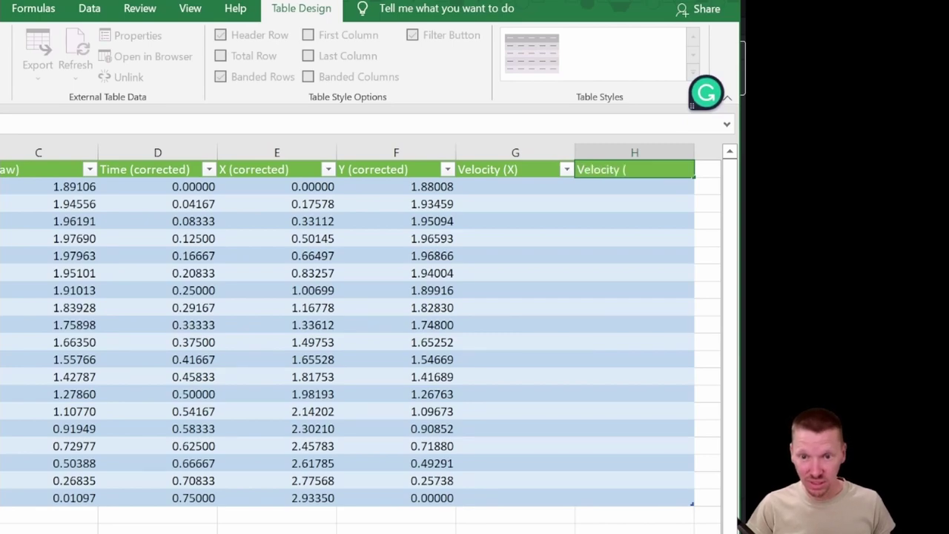
text(Y))
key(Return)
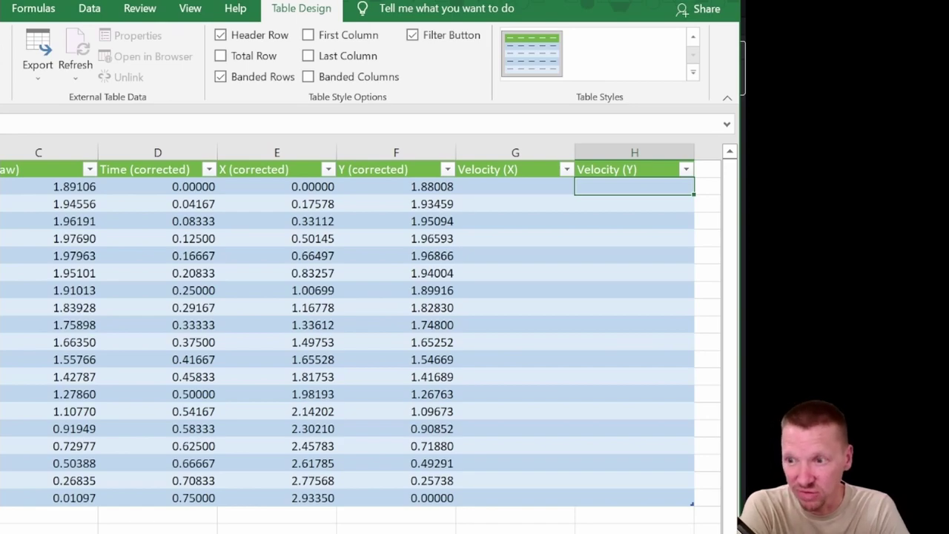
Step: Select the first velocity row G2:H2 and bring up the fill colour choices
click(490, 192)
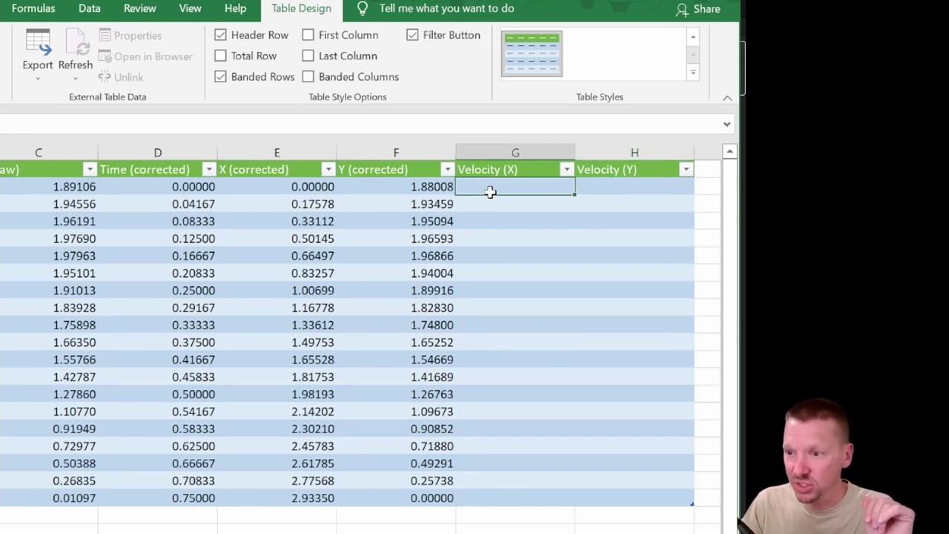
click(294, 186)
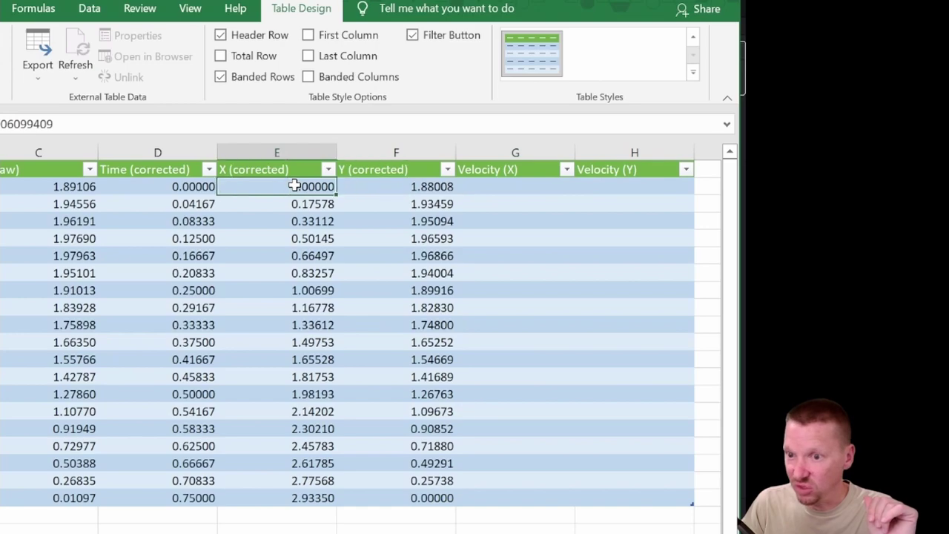
drag(565, 186, 629, 185)
drag(502, 204, 648, 199)
drag(516, 184, 603, 181)
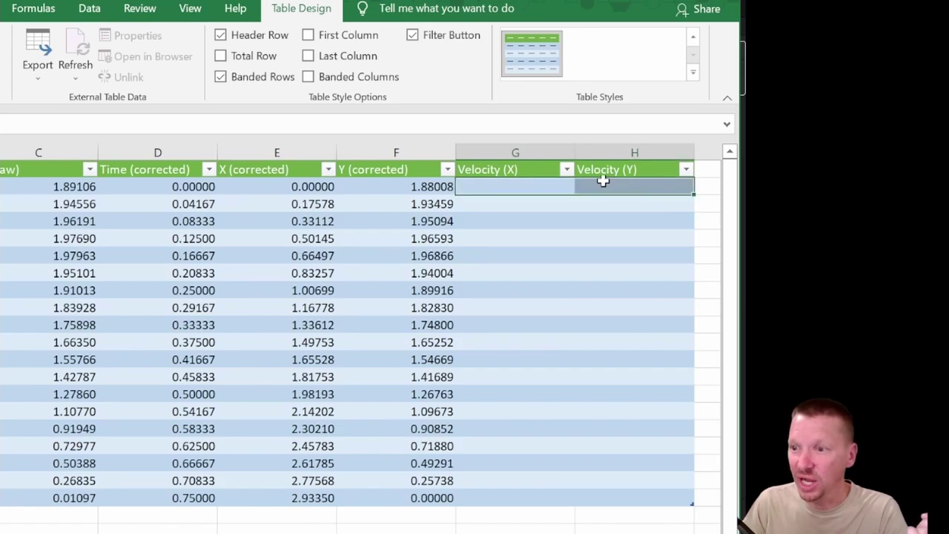
click(0, 8)
click(0, 69)
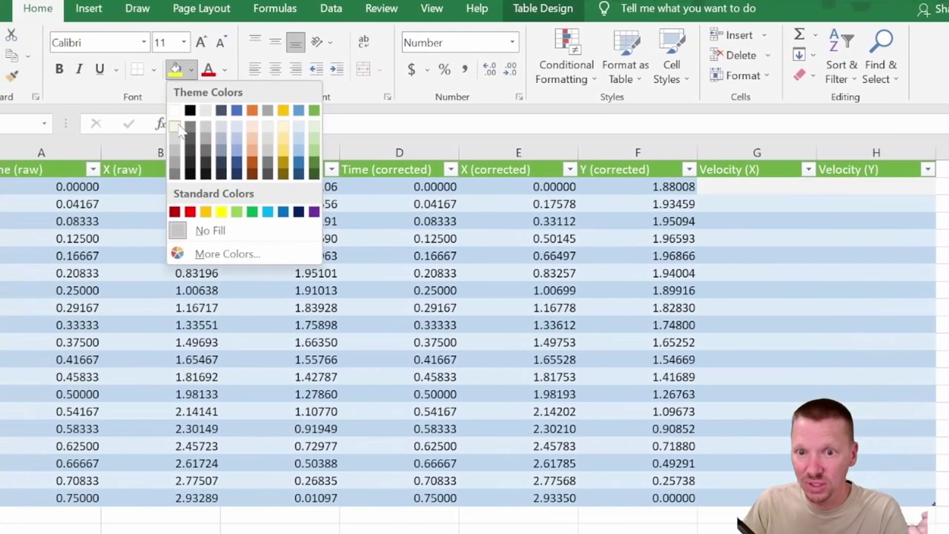
Step: Shade G2:H2 gray and set the raw data text in A1:C20 to gray
click(212, 146)
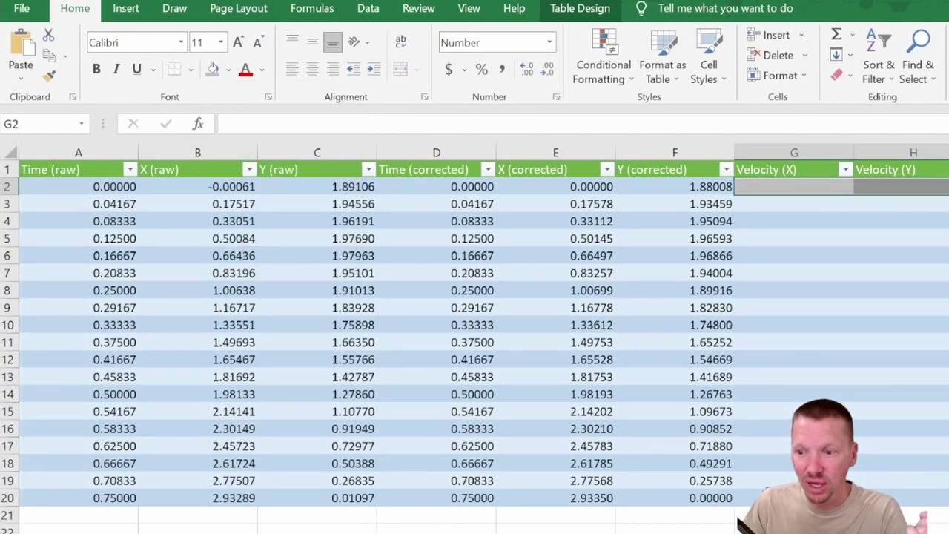
drag(99, 183, 82, 170)
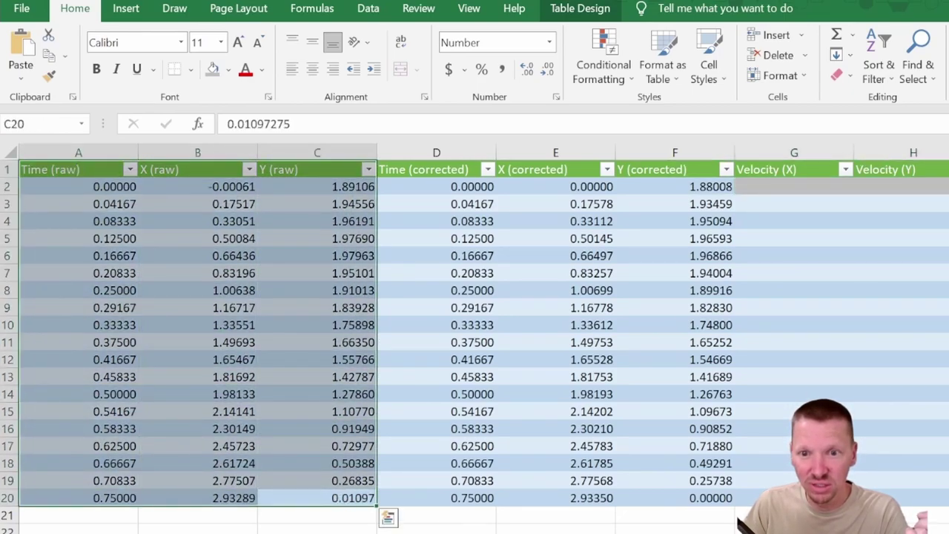
click(261, 69)
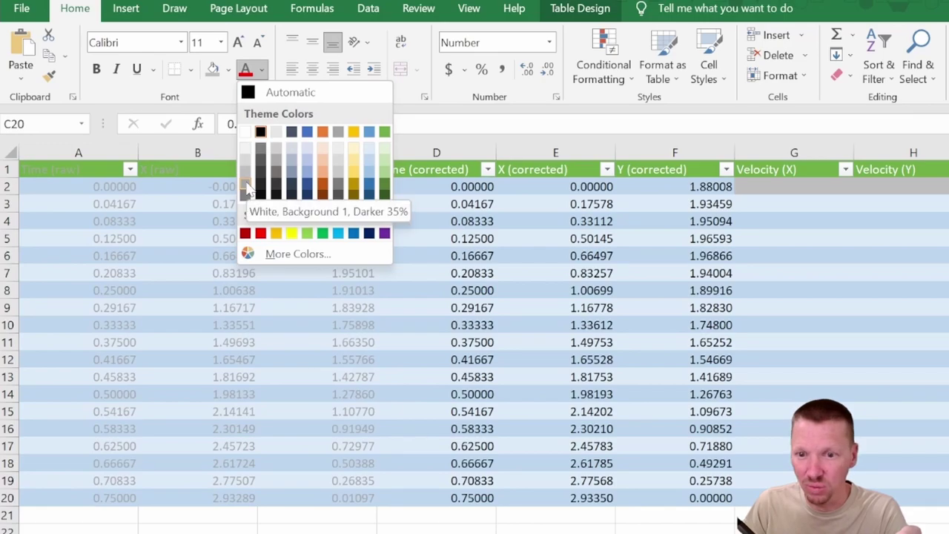
click(245, 188)
Step: Make the A1:C1 raw header text light gray, then reselect the raw data block A1:C20
drag(297, 169, 121, 165)
click(262, 69)
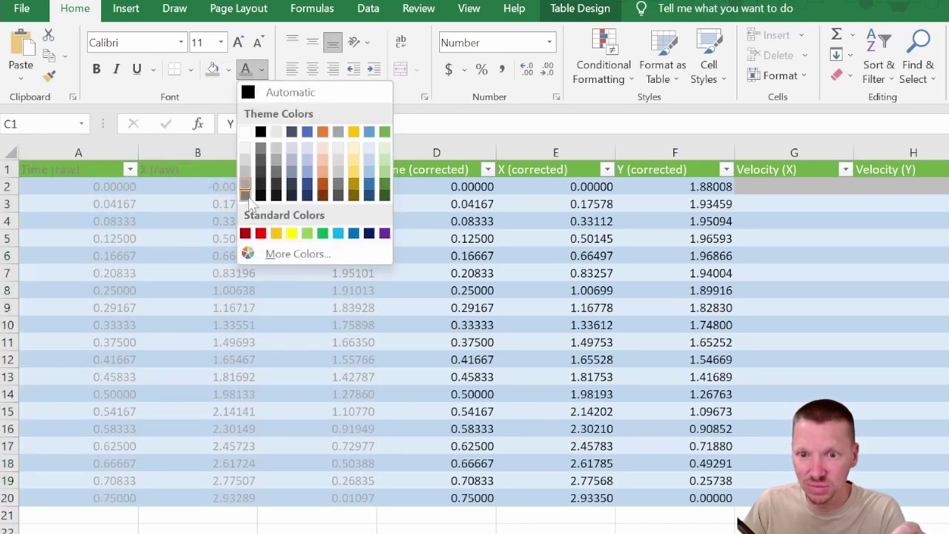
click(261, 153)
click(298, 296)
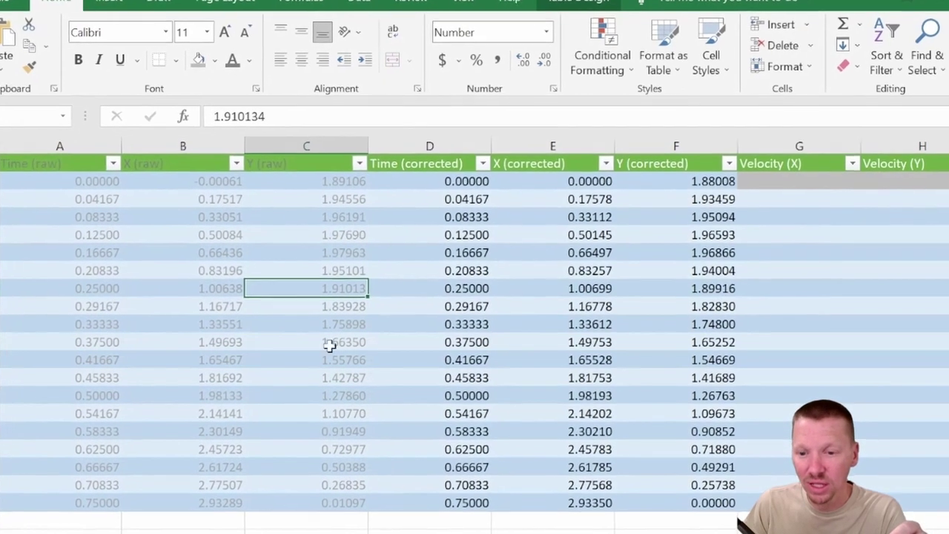
click(308, 495)
key(ctrl+shift+Home)
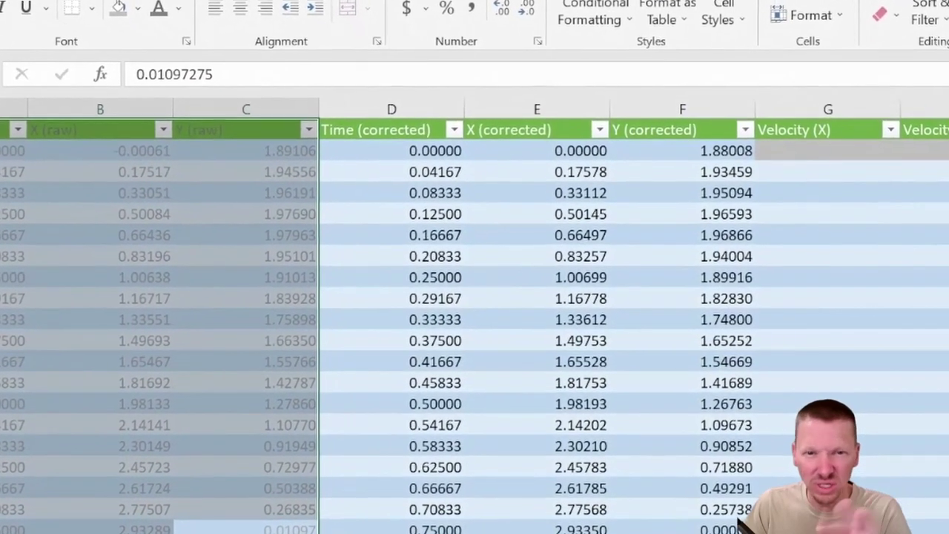
click(259, 197)
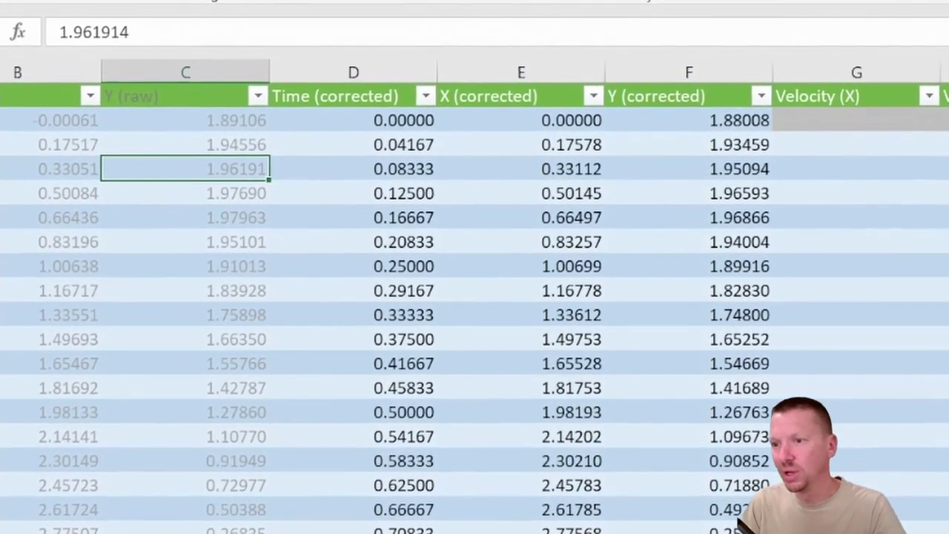
Step: Enter =([@[X (corrected)]]-E2)/([@[Time (corrected)]]-D2) in G3 to auto-fill Velocity (X)
click(827, 156)
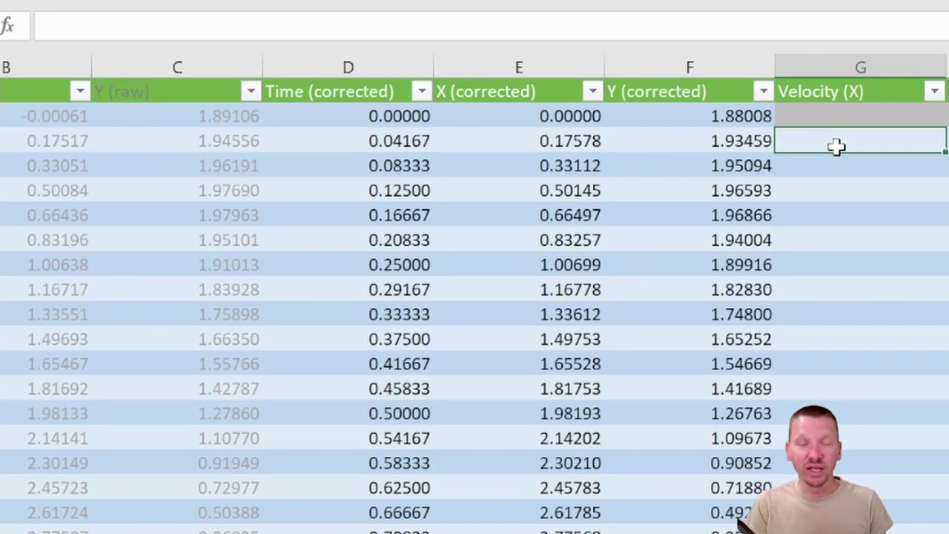
text(=()/())
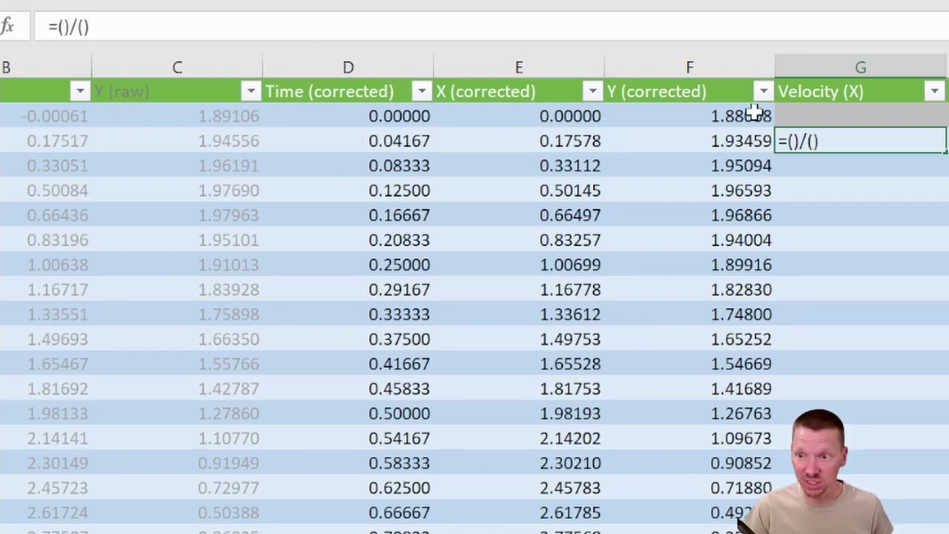
click(556, 140)
text(-)
click(556, 116)
click(250, 27)
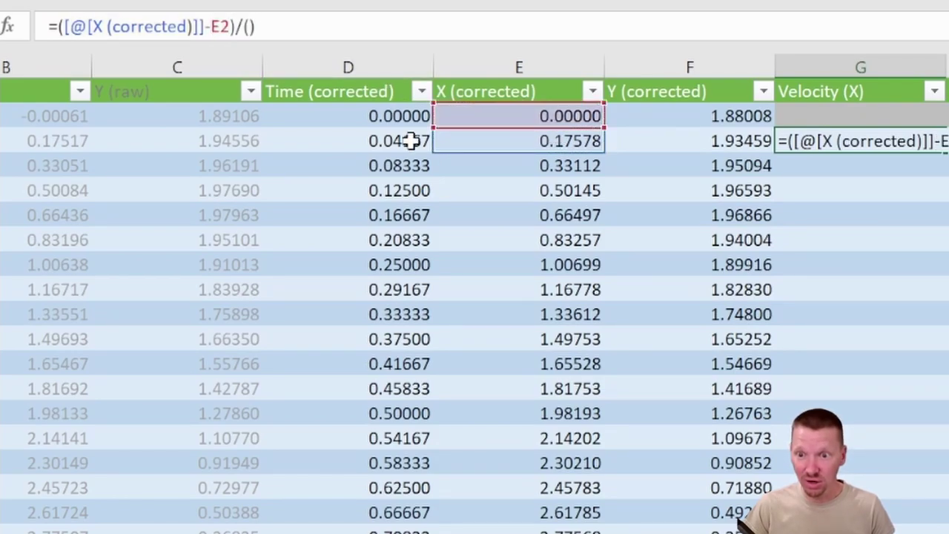
click(408, 139)
text(-)
click(408, 116)
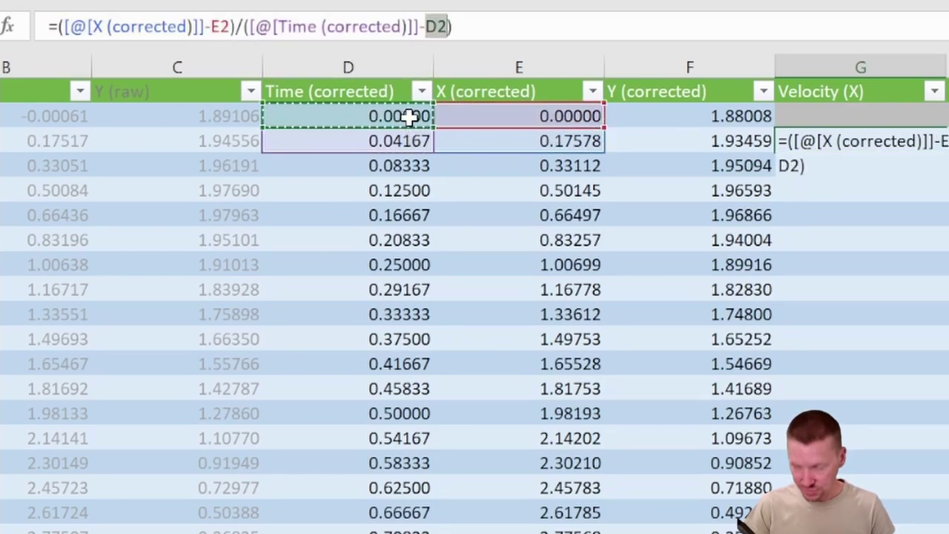
key(Return)
Step: Clear G2's #VALUE! error, review the Velocity (X) results, and begin the Velocity (Y) formula
click(913, 113)
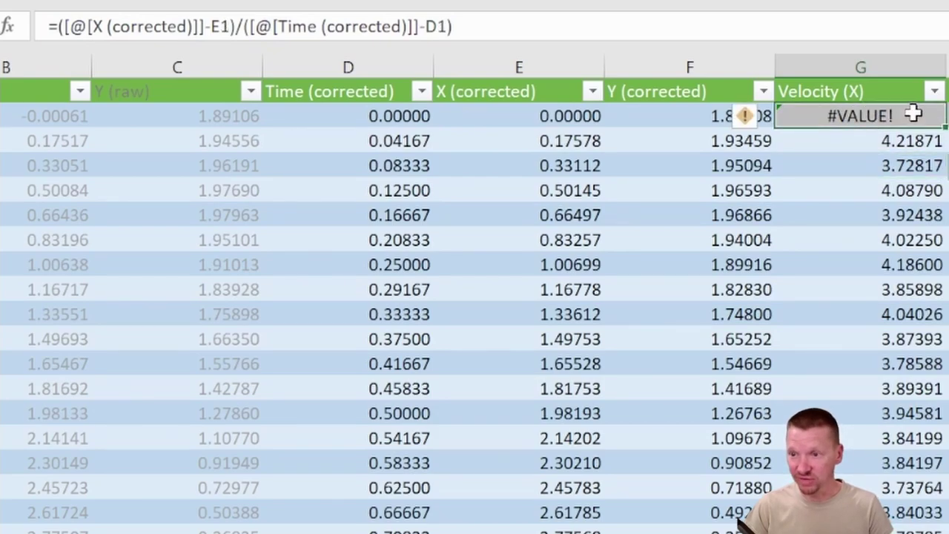
key(Delete)
drag(885, 140, 882, 191)
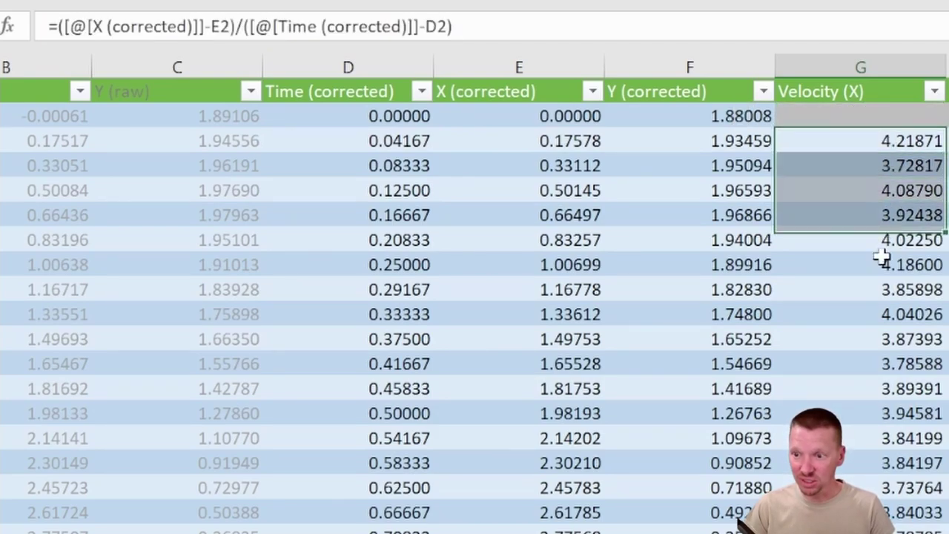
drag(880, 234, 882, 530)
key(Right)
text(=)
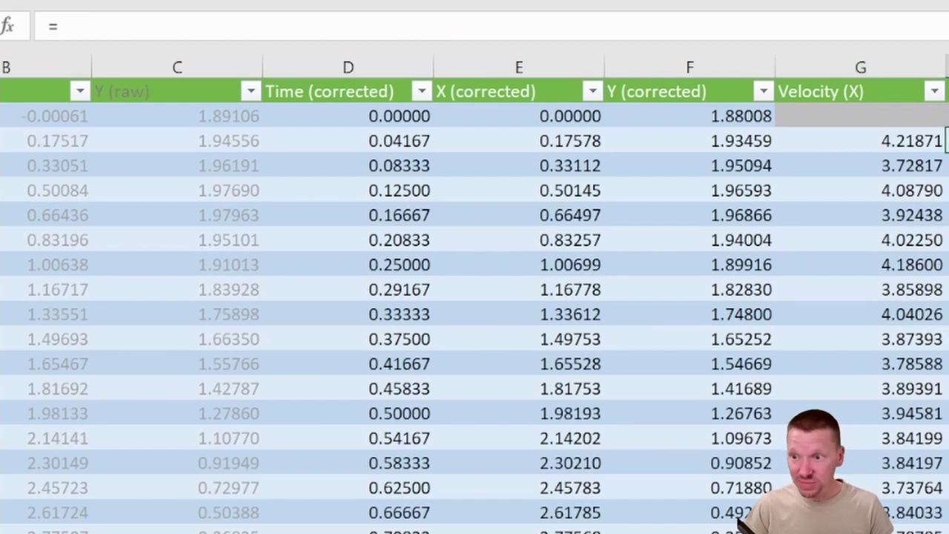
text(()/())
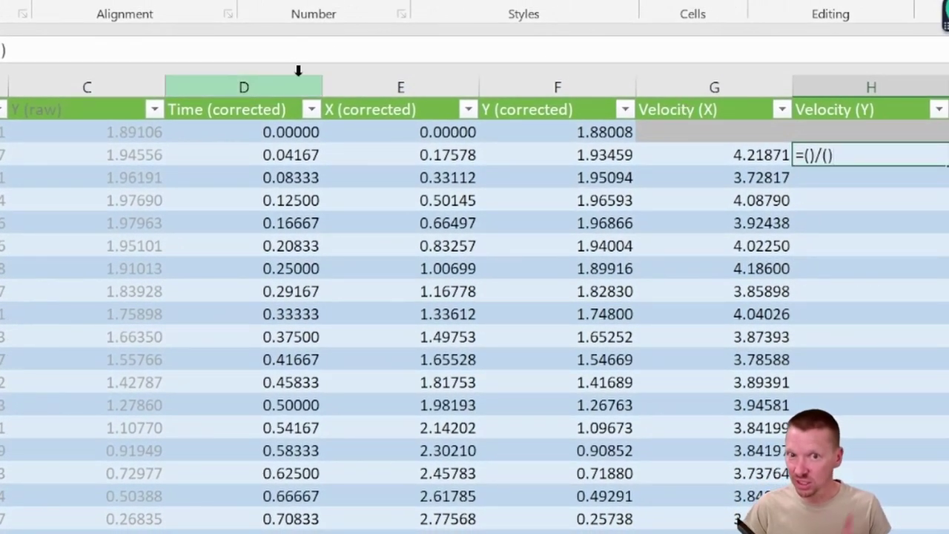
Step: Complete =([@[Y (corrected)]]-F2)/([@[Time (corrected)]]-D2) in H3 to fill the Velocity (Y) column
click(597, 154)
text(-)
click(598, 132)
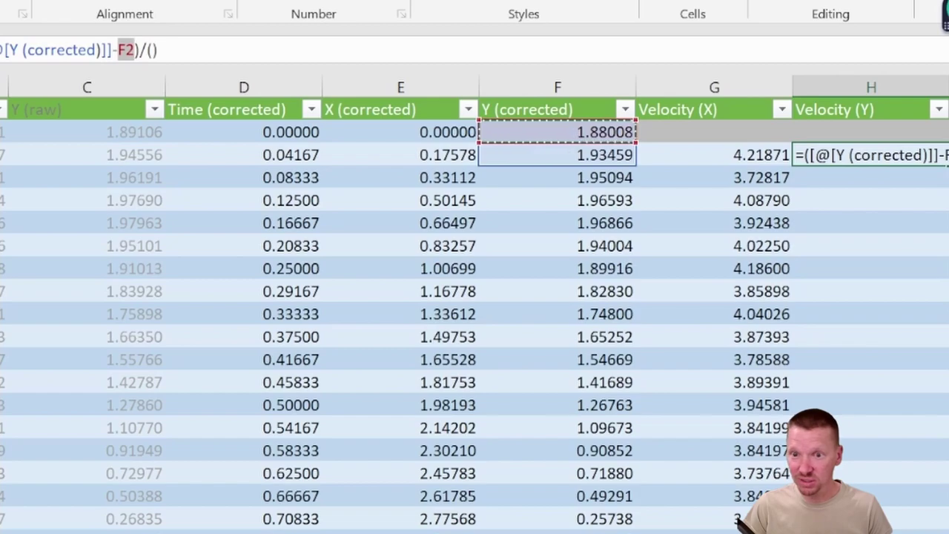
click(152, 50)
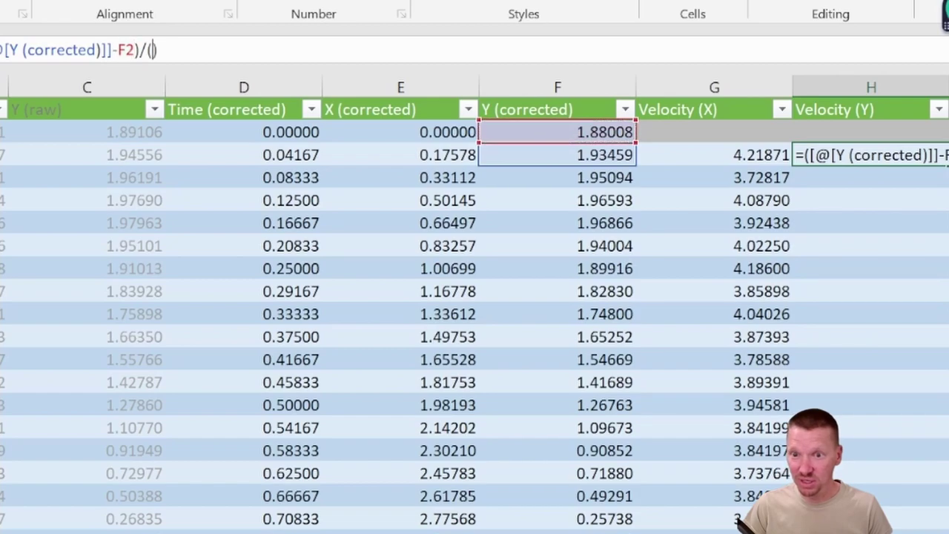
click(296, 154)
text(-)
click(296, 132)
key(Return)
Step: Clear H2's #VALUE! error and review the formulas and values in both velocity columns
click(891, 132)
key(Delete)
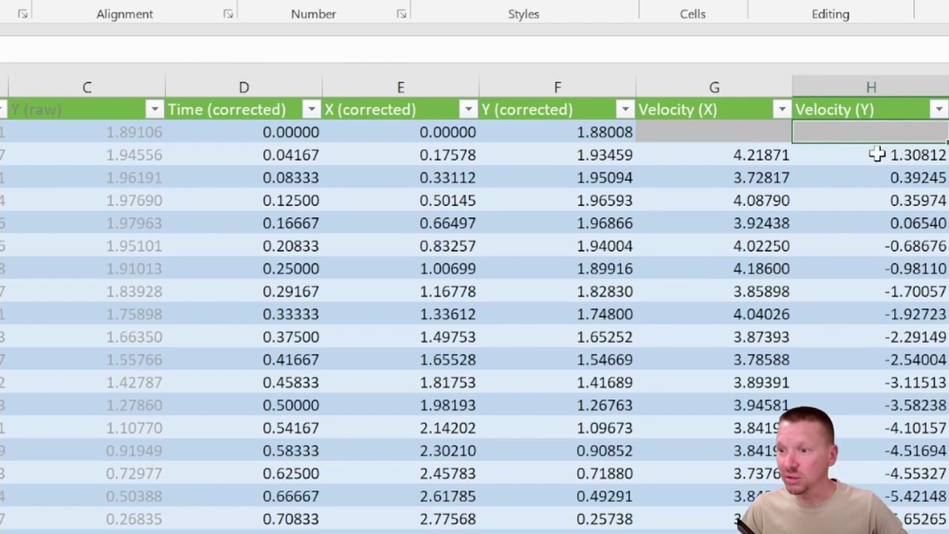
drag(868, 156, 860, 522)
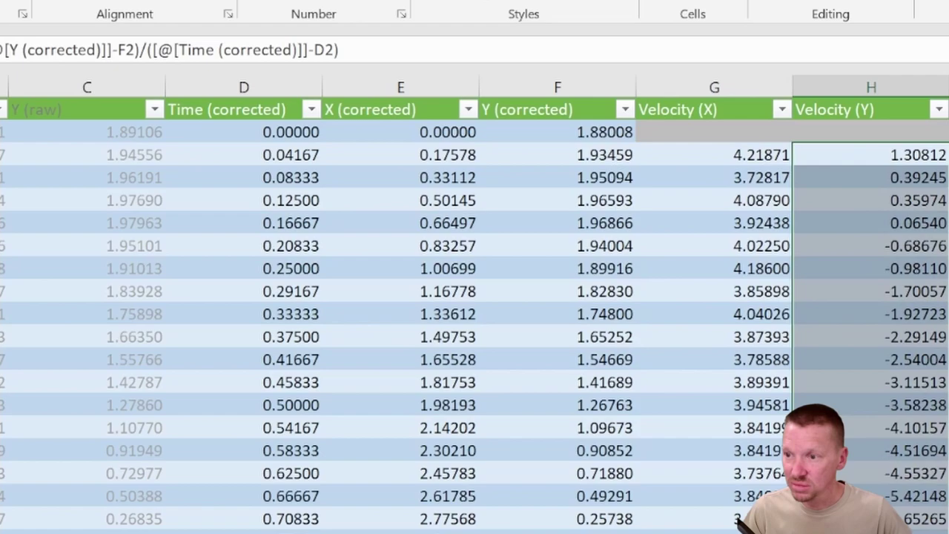
click(719, 154)
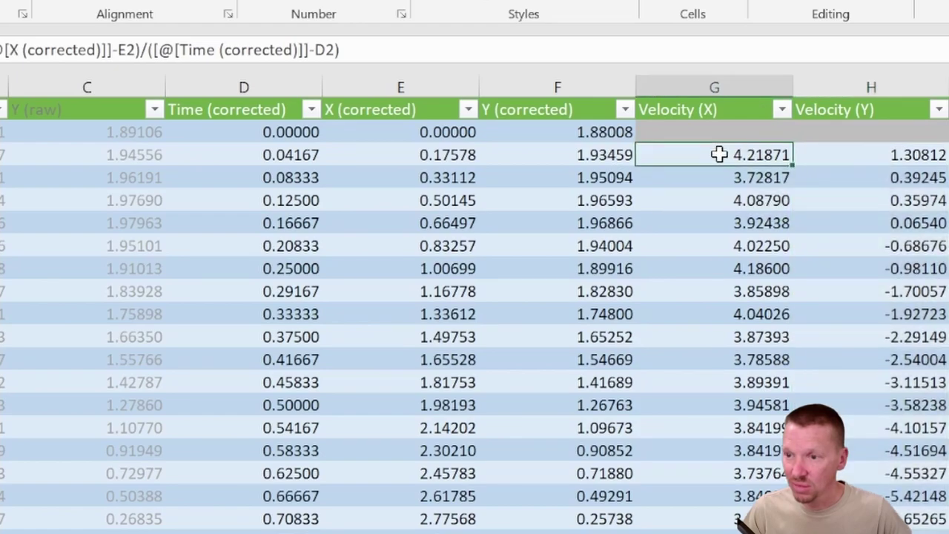
drag(718, 157, 753, 465)
click(845, 304)
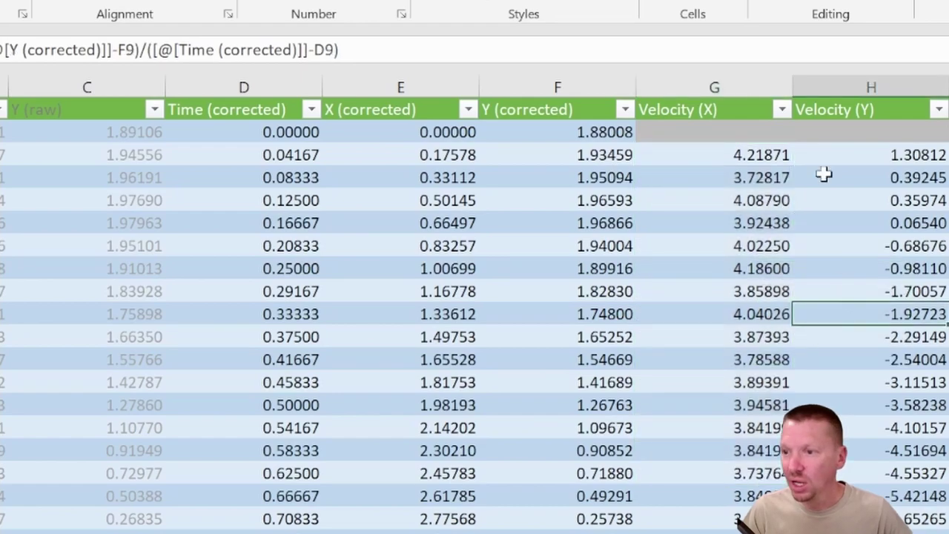
Step: Select the Velocity (X) values together with the Time (corrected) values
click(714, 154)
key(ctrl+shift+Down)
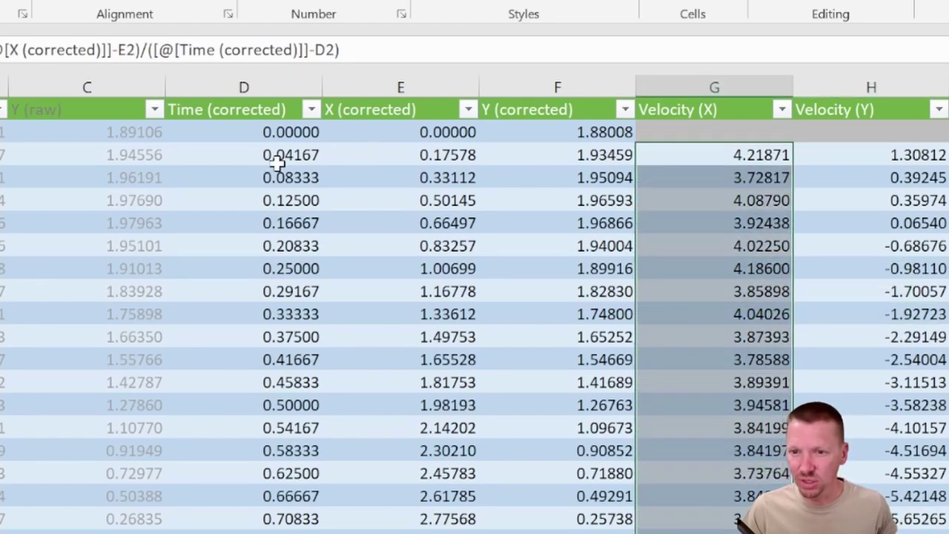
drag(276, 156, 272, 515)
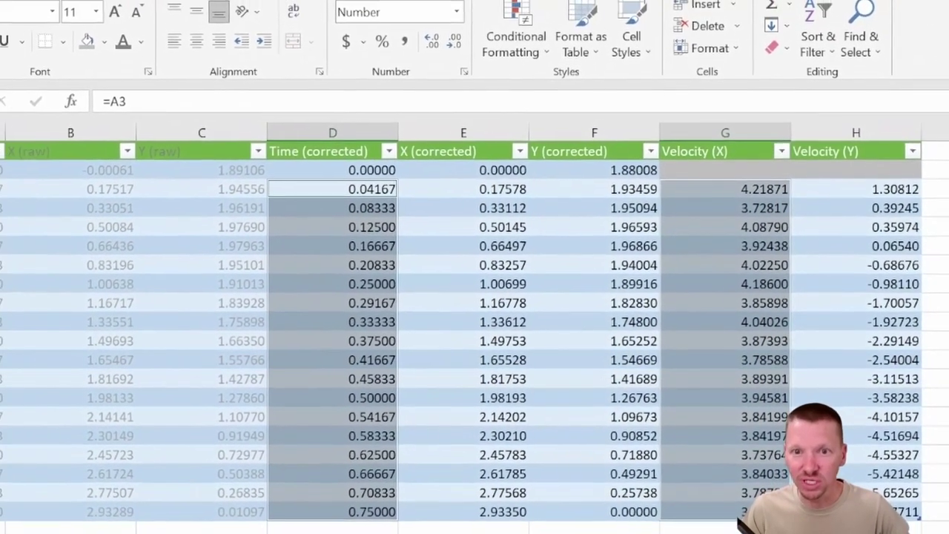
Step: Insert a smooth-line scatter chart of Velocity (X) against time and move it below the table
click(0, 0)
click(328, 60)
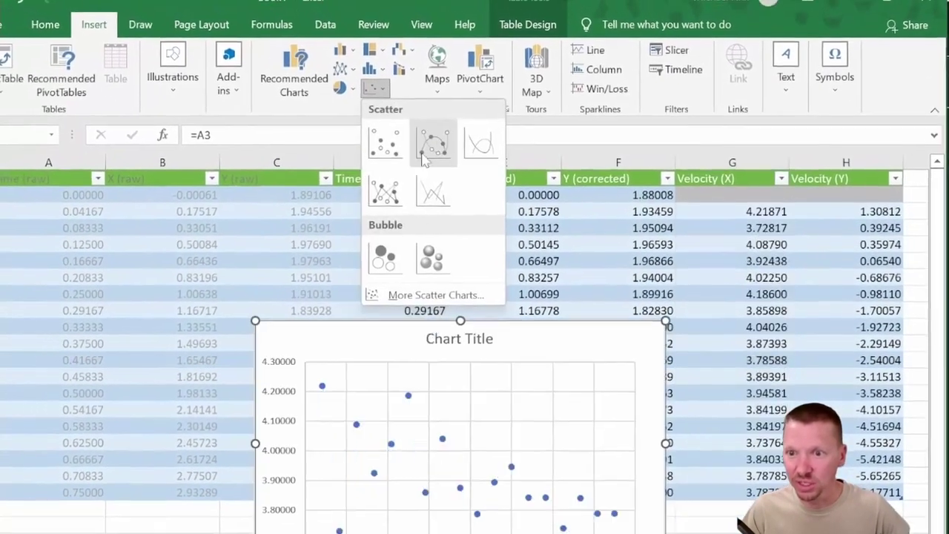
click(384, 134)
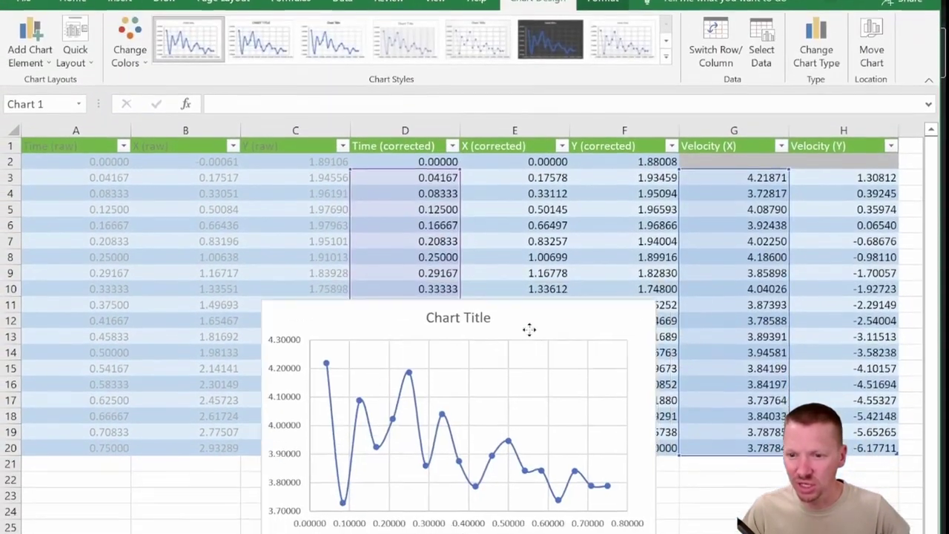
drag(529, 329, 358, 395)
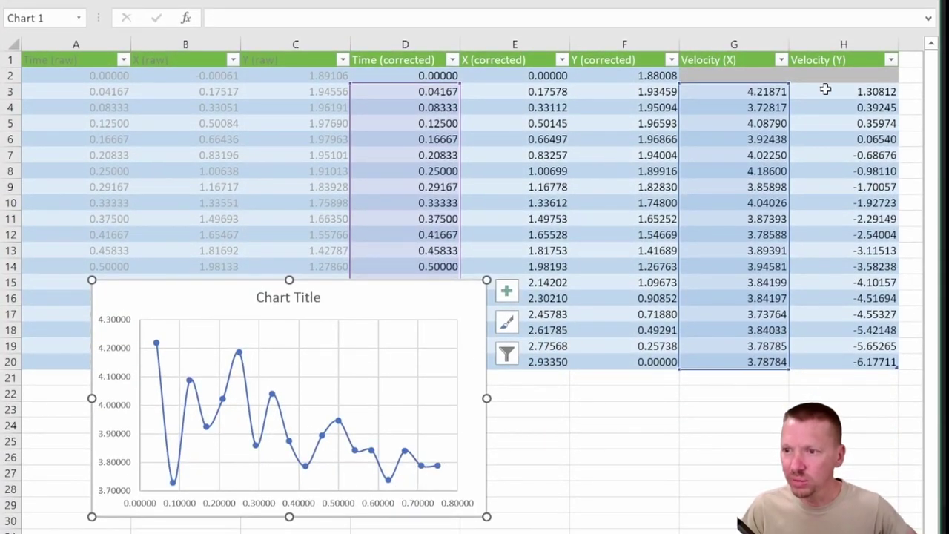
Step: Insert a smooth-line scatter chart of Velocity (Y) against corrected time, placed lower right
drag(825, 89, 815, 361)
drag(441, 91, 445, 360)
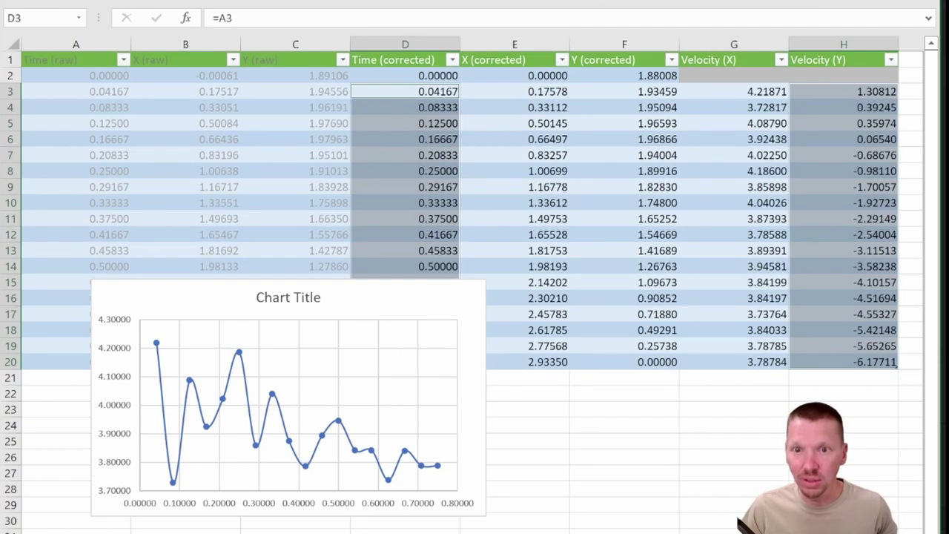
click(393, 4)
click(398, 17)
drag(509, 218, 779, 345)
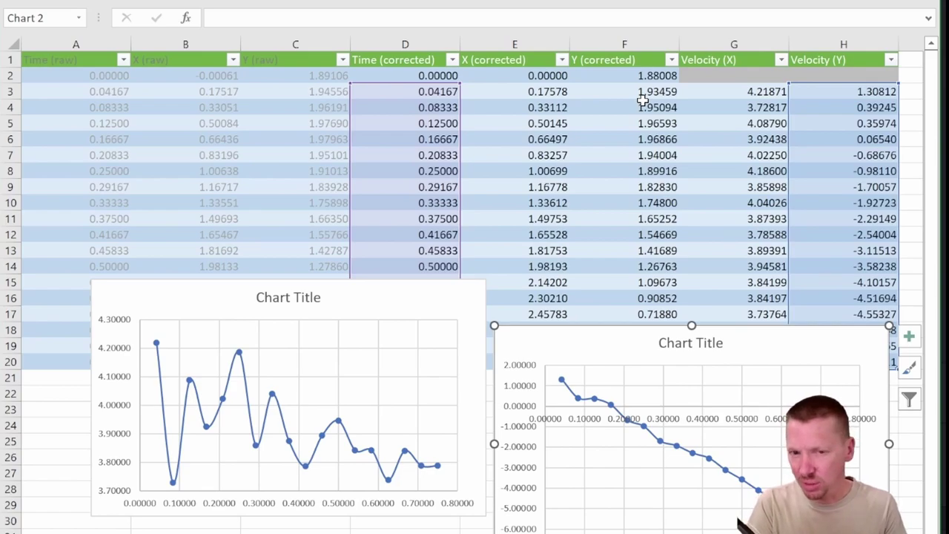
click(448, 91)
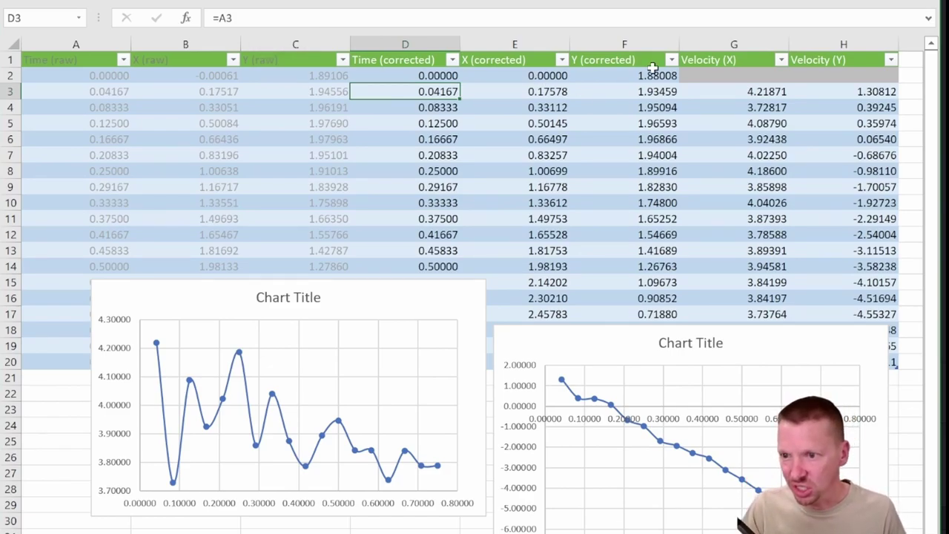
Step: Edit the Velocity (X) formula in G3 to =(E4-E2)/(D4-D2)
click(537, 74)
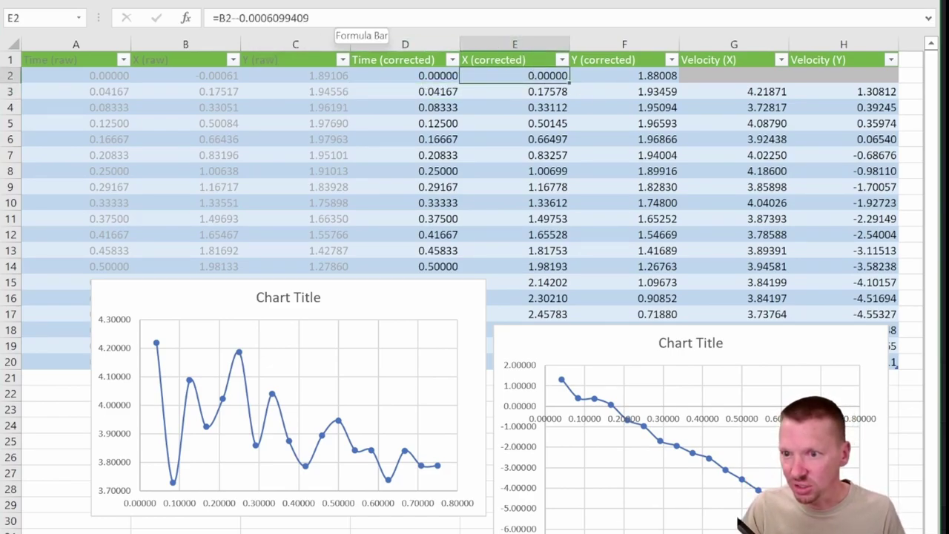
click(735, 90)
double_click(736, 89)
drag(313, 18, 222, 18)
click(501, 106)
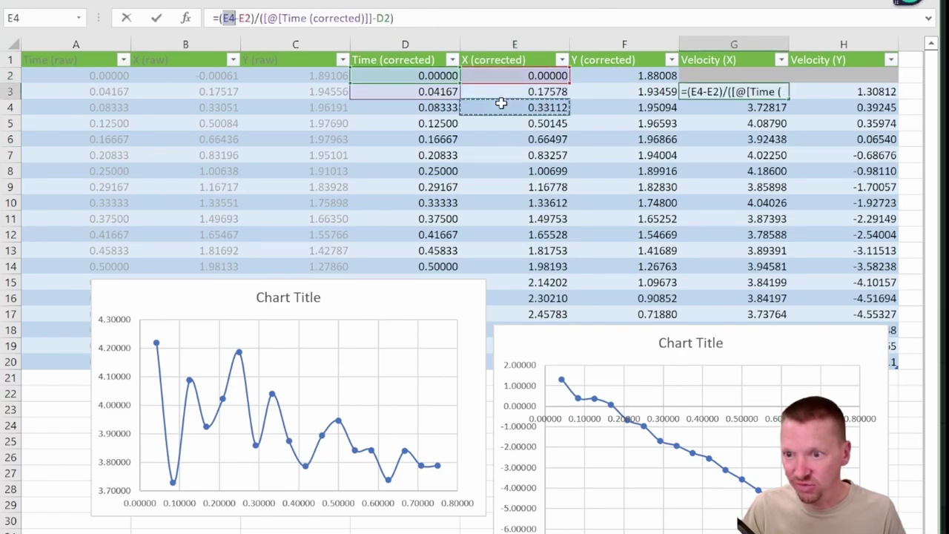
drag(370, 18, 262, 18)
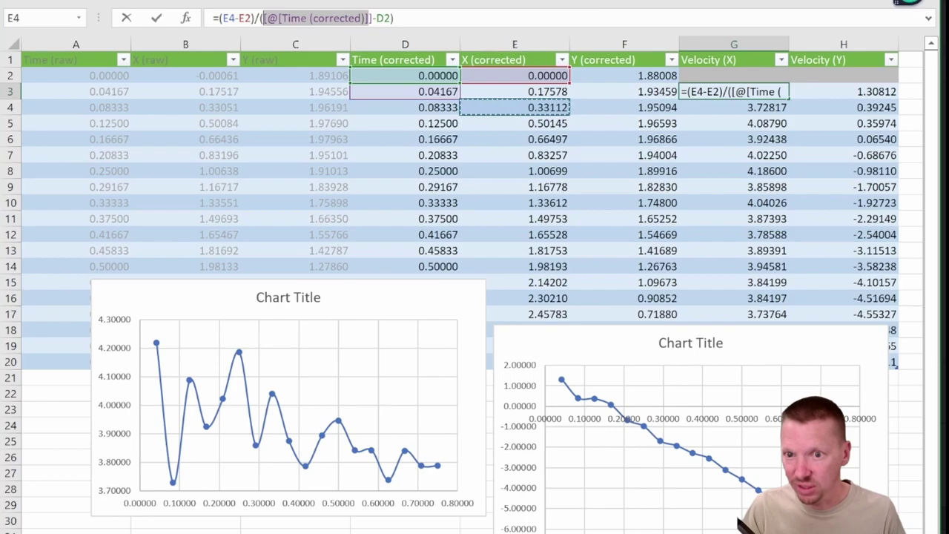
click(437, 106)
key(Return)
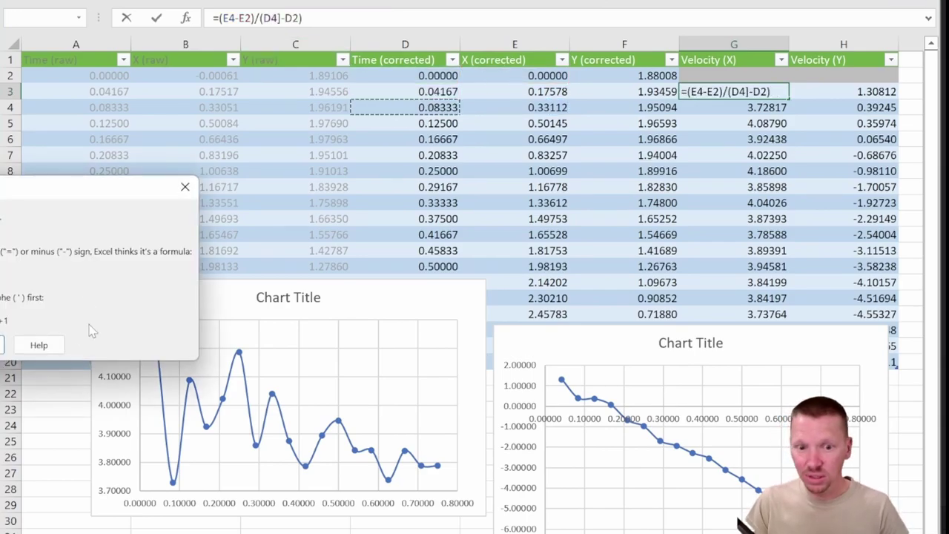
click(2, 345)
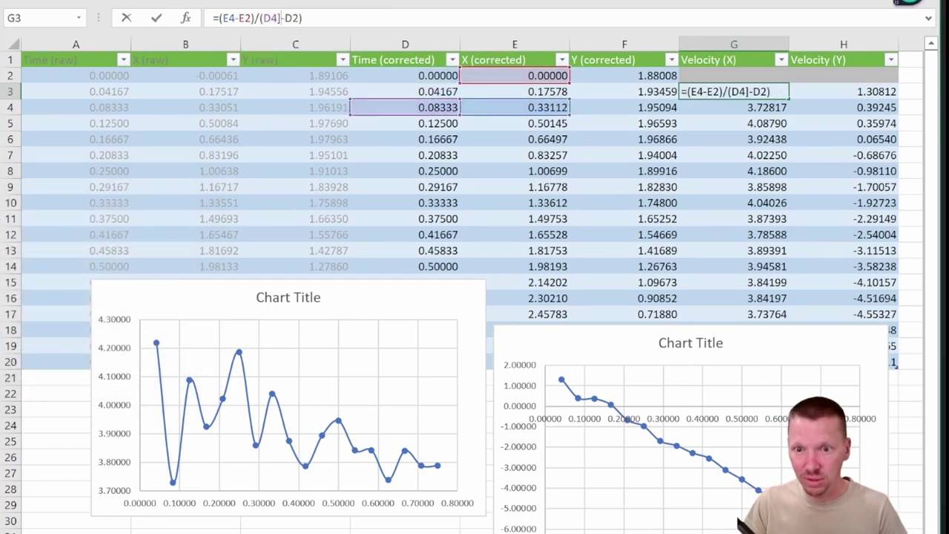
key(Return)
Step: Fill the centred-difference formula down the Velocity (X) column to row 20
click(783, 94)
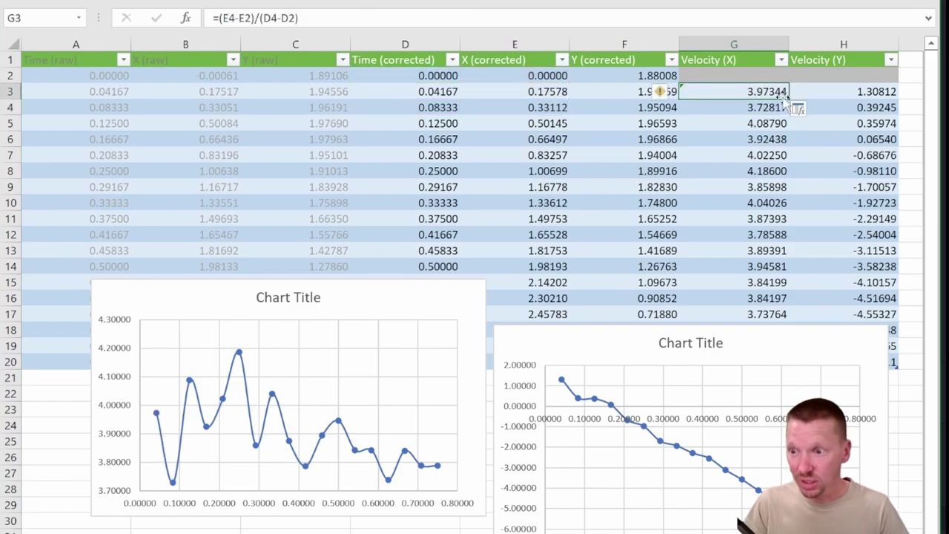
double_click(788, 100)
scroll(699, 231, down, 2)
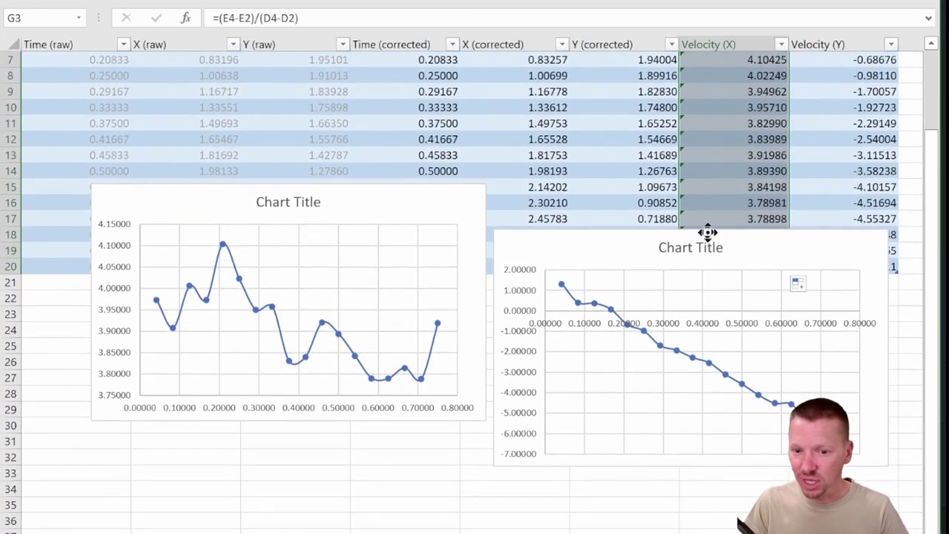
scroll(705, 233, right, 1)
drag(678, 259, 690, 356)
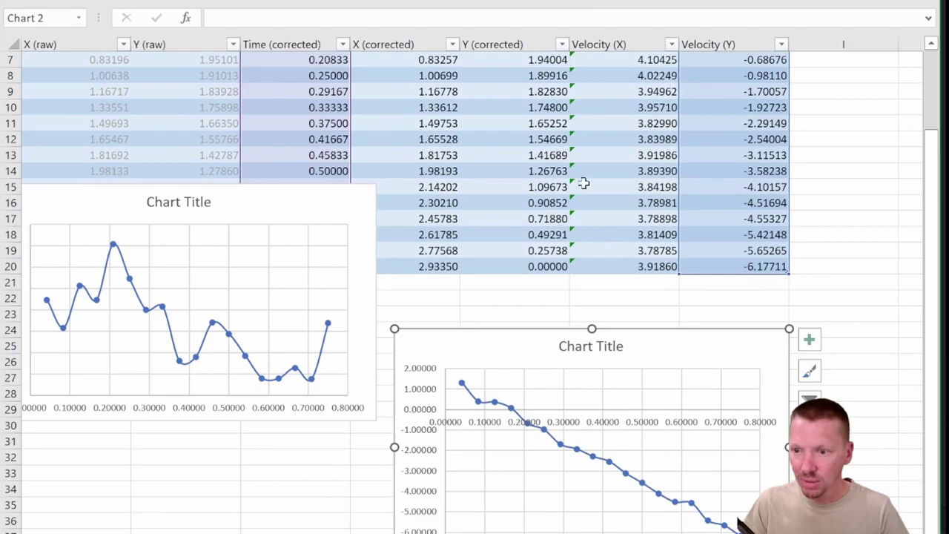
Step: Delete the last Velocity (X) value in G20, then undo and redo the changes
click(576, 266)
key(Delete)
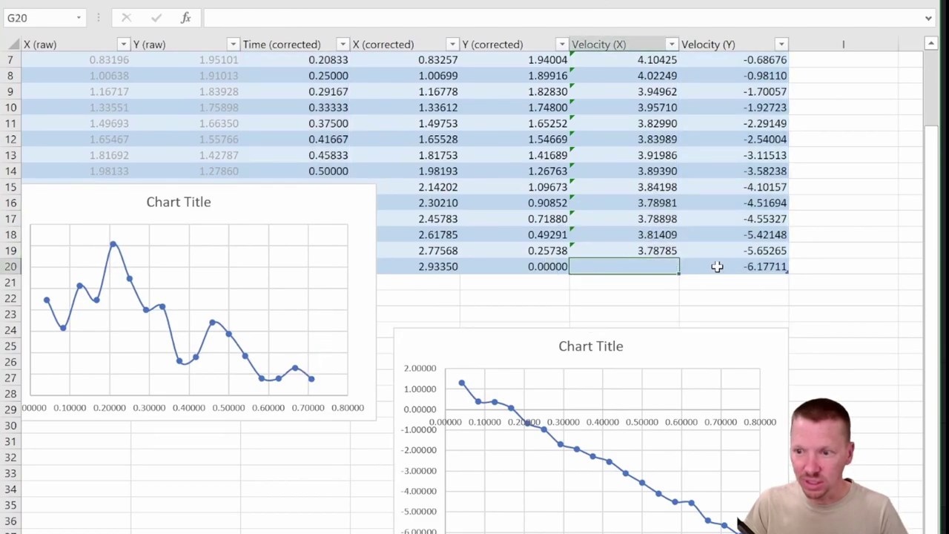
scroll(614, 265, right, 4)
scroll(426, 225, left, 5)
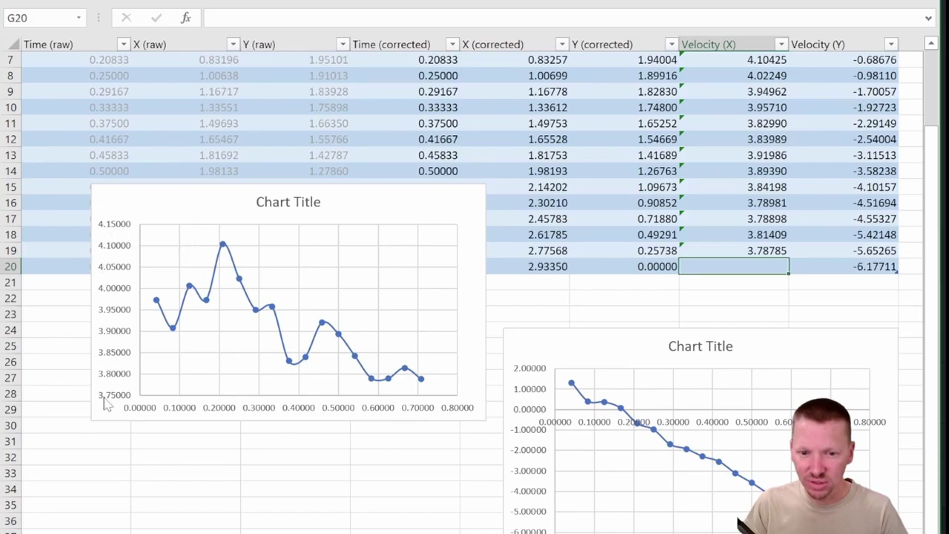
key(ctrl+z)
key(ctrl+z)
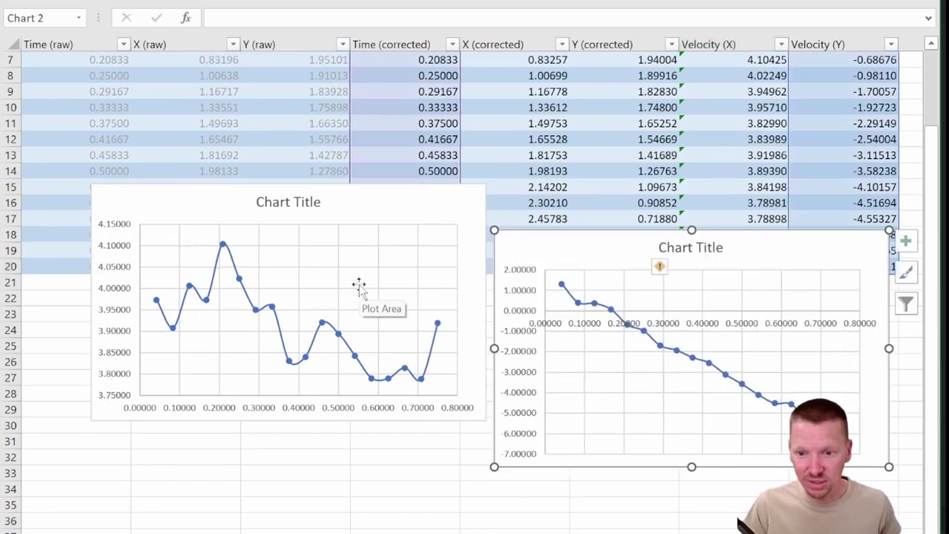
key(ctrl+z)
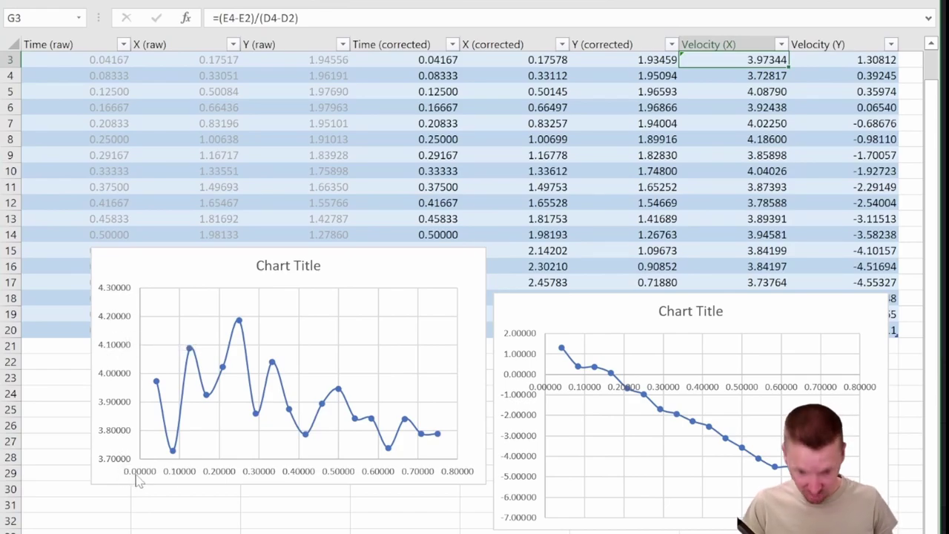
key(ctrl+y)
key(ctrl+y)
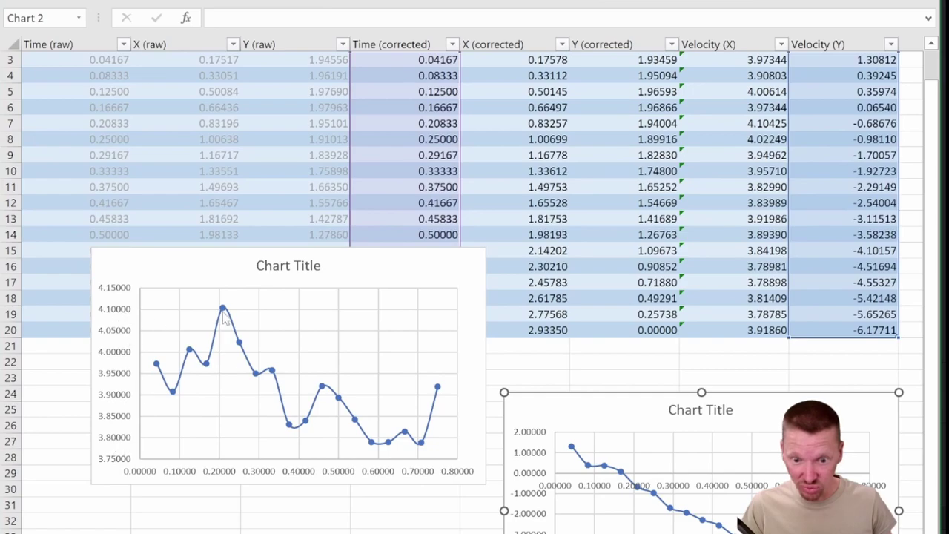
mouse_move(199, 364)
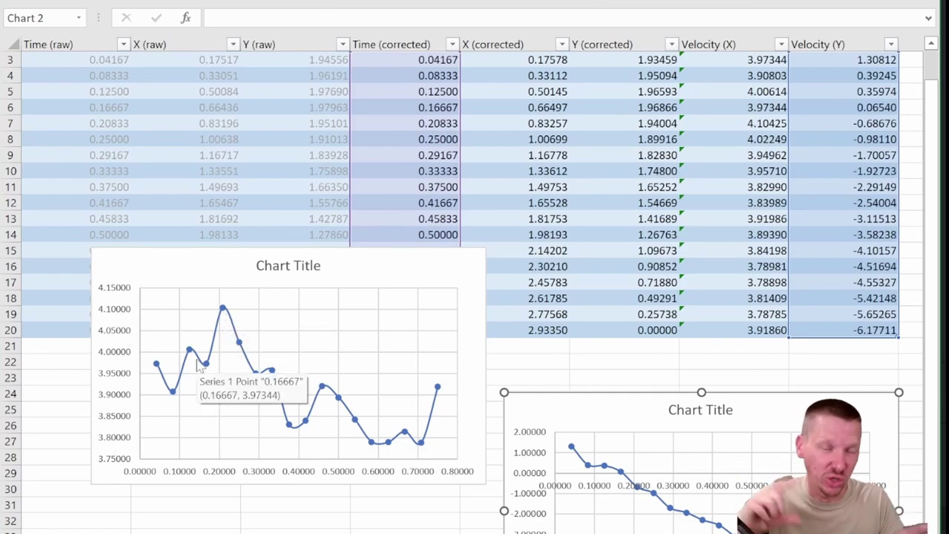
Step: Clear the last-row velocity values in G20 and H20
click(793, 282)
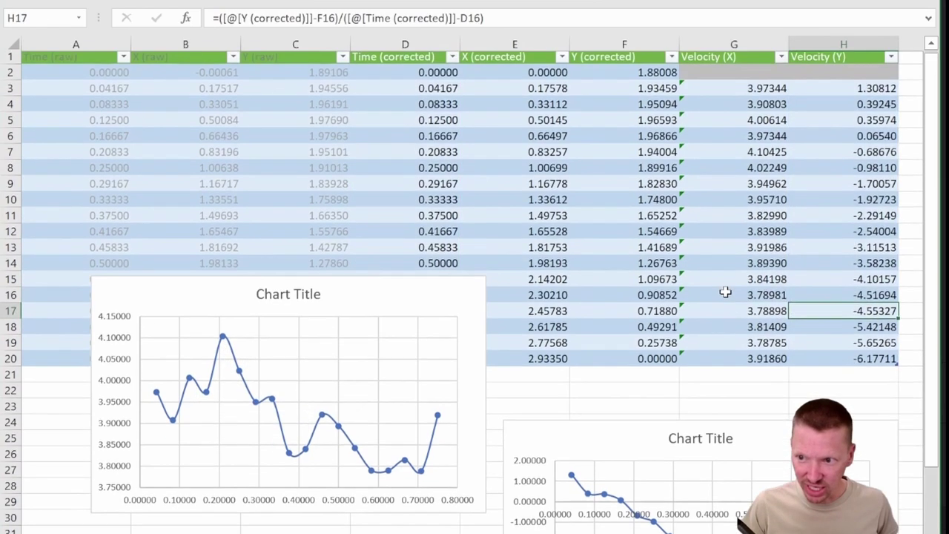
scroll(715, 289, up, 1)
click(756, 364)
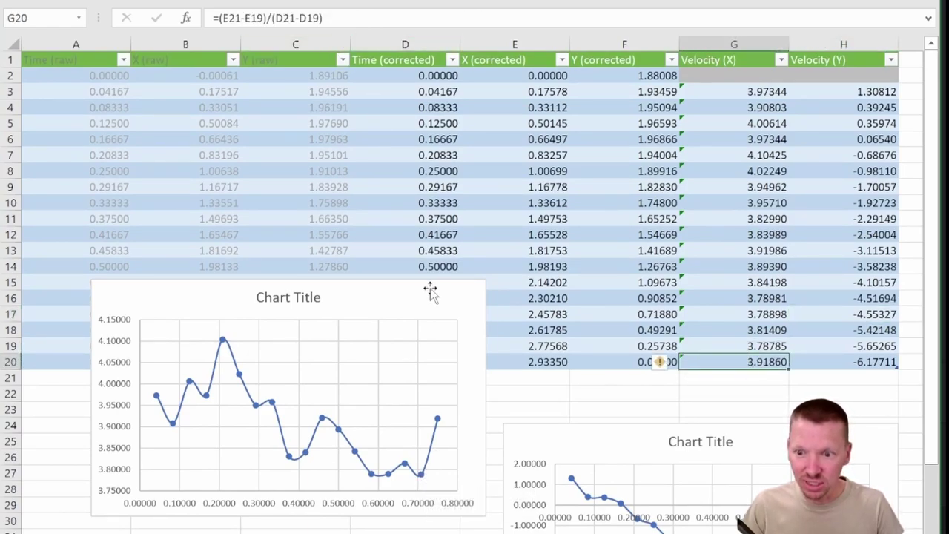
drag(430, 290, 360, 380)
click(741, 363)
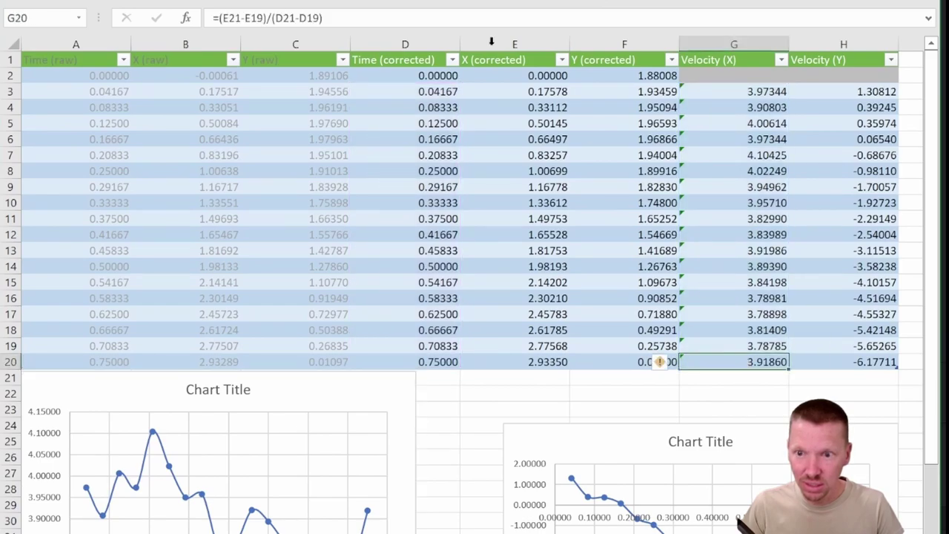
key(F2)
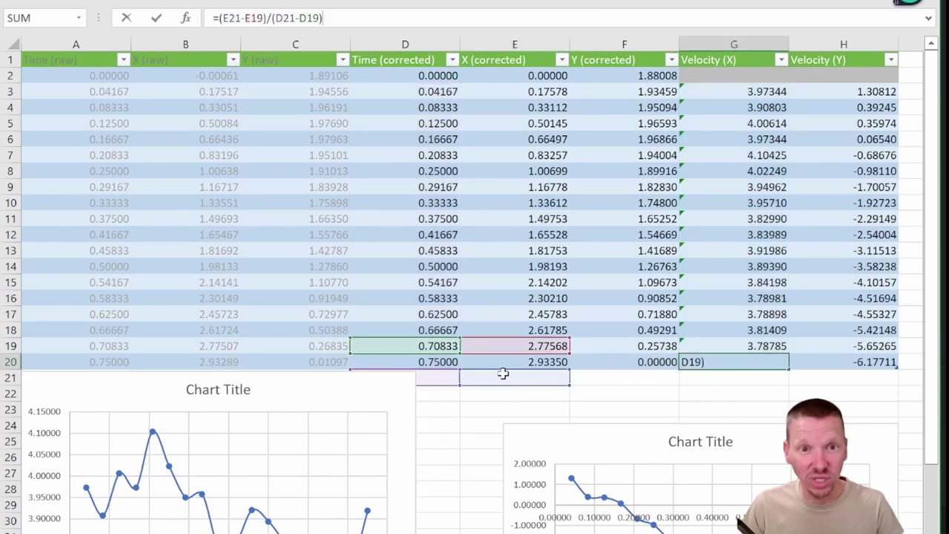
click(718, 318)
click(733, 361)
key(Delete)
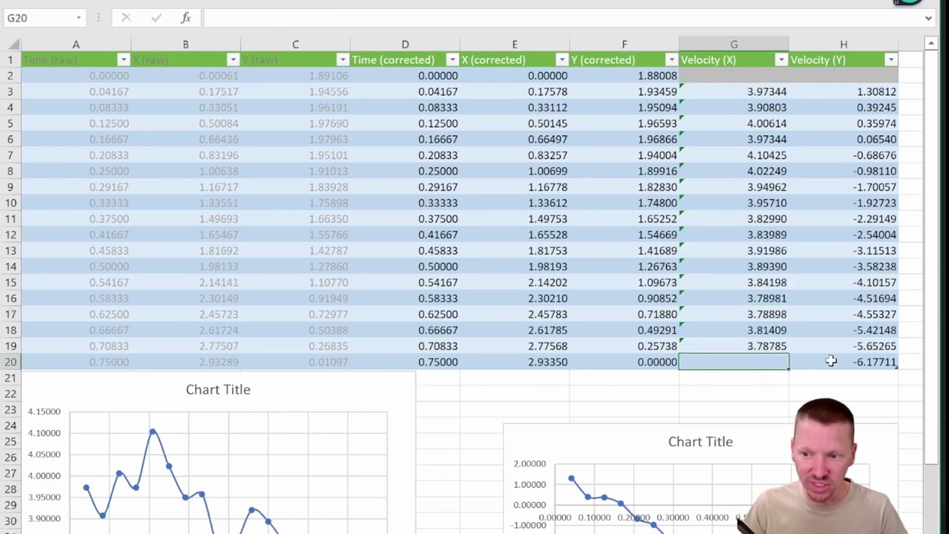
click(831, 361)
key(Delete)
Step: Change H3 to =(F4-F2)/(D4-D2) and fill it down the Velocity (Y) column
click(844, 90)
click(294, 18)
drag(313, 18, 222, 18)
click(647, 110)
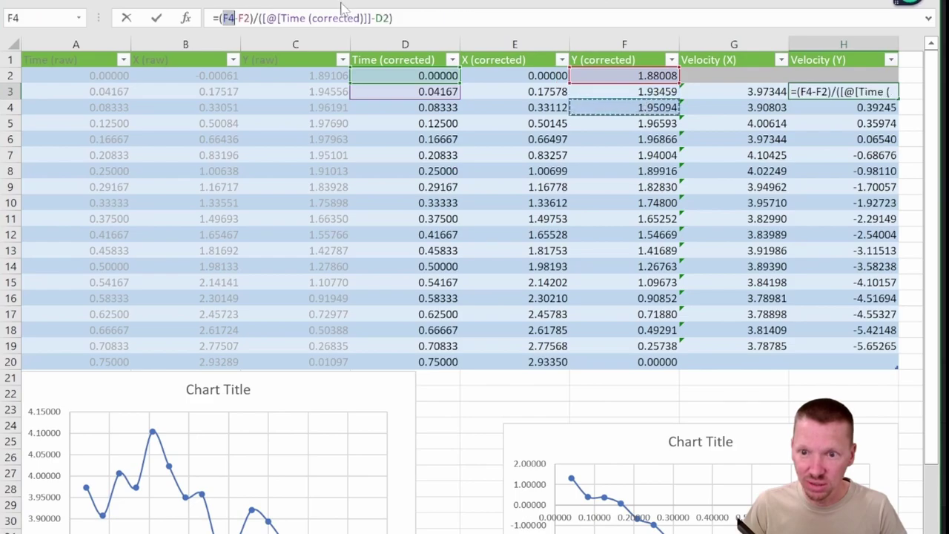
drag(370, 18, 258, 17)
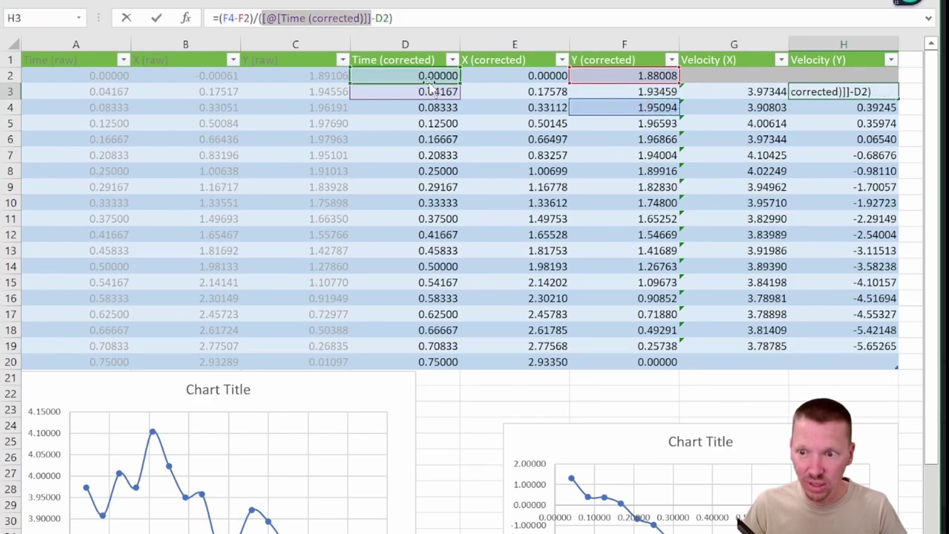
click(443, 108)
key(Return)
click(796, 91)
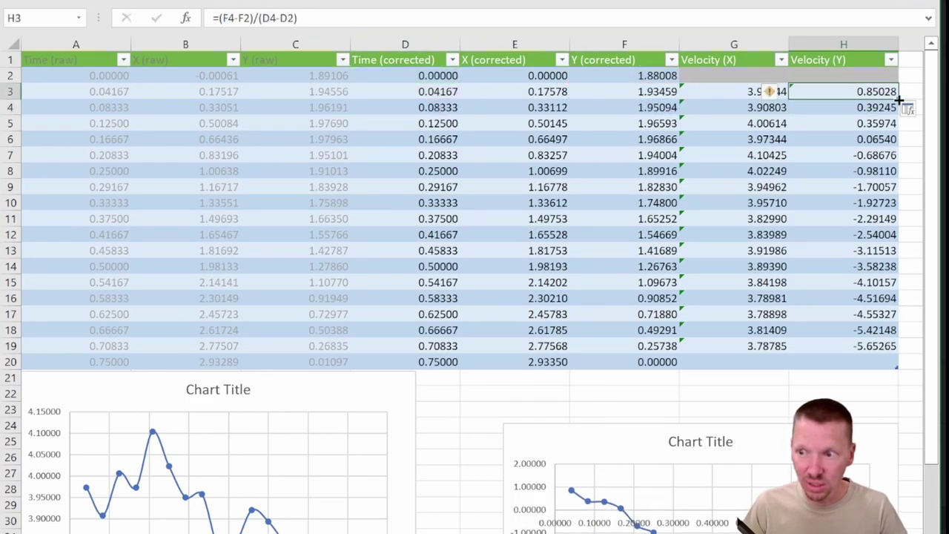
double_click(897, 98)
scroll(642, 452, down, 5)
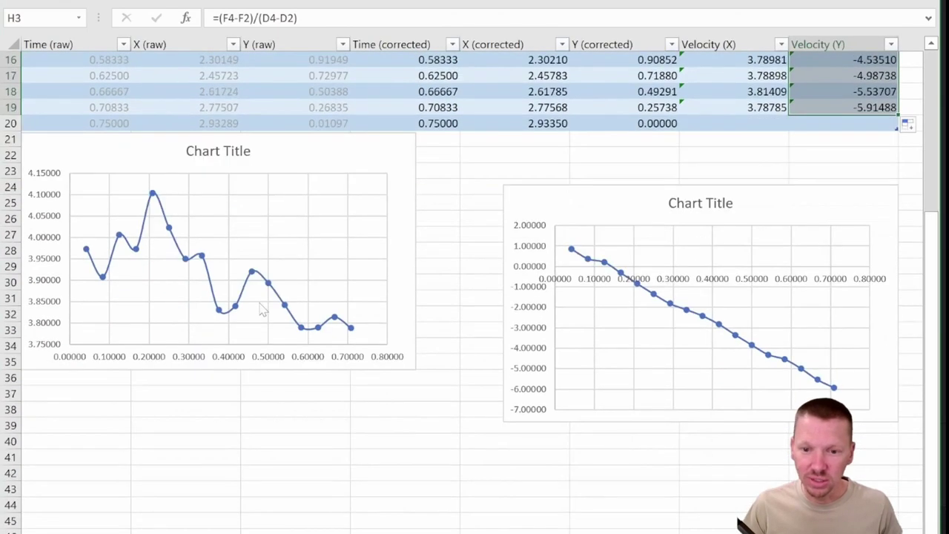
Step: Remove both velocity charts from the sheet
click(287, 229)
drag(345, 144, 392, 200)
key(ctrl+z)
key(ctrl+z)
key(ctrl+z)
scroll(727, 197, up, 5)
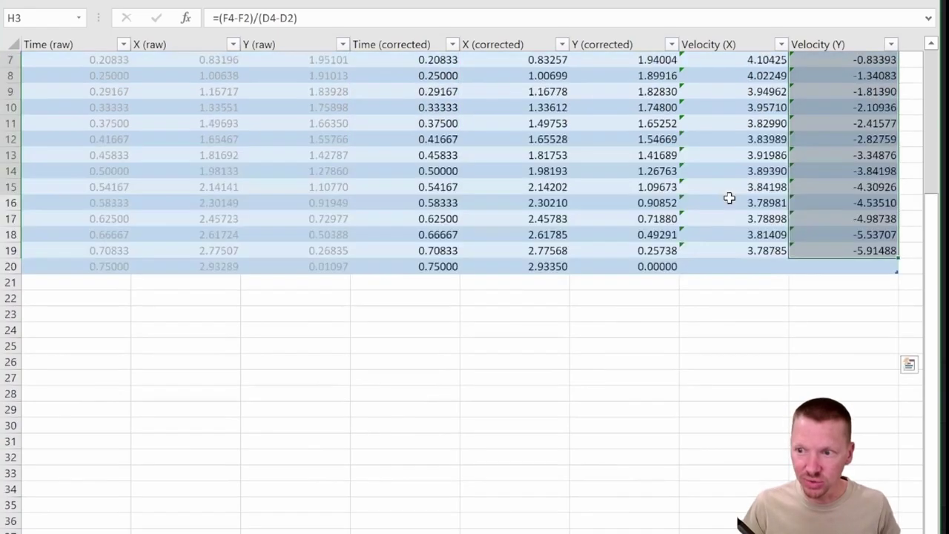
Step: Extend the table through column K and rename the Column2 heading to Acceleration (Y)
scroll(474, 207, right, 3)
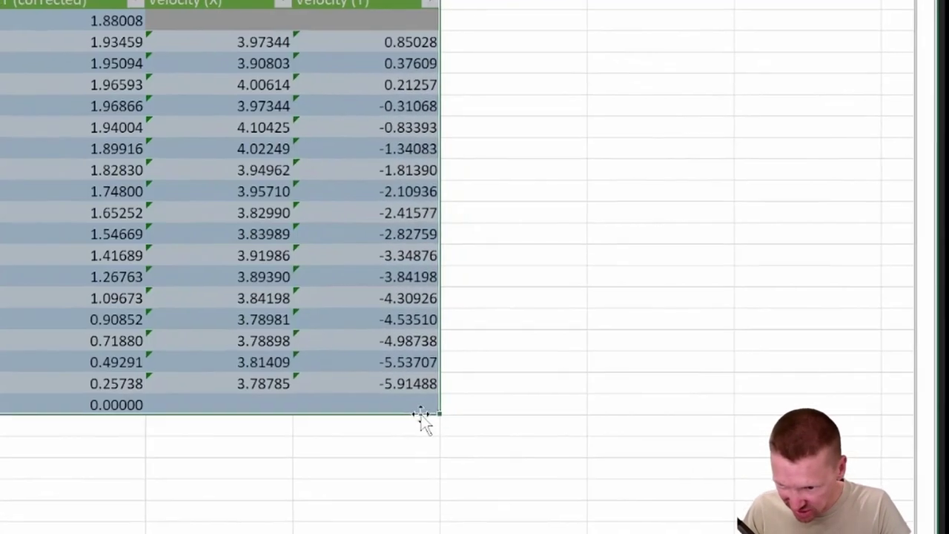
click(585, 409)
drag(297, 461, 595, 485)
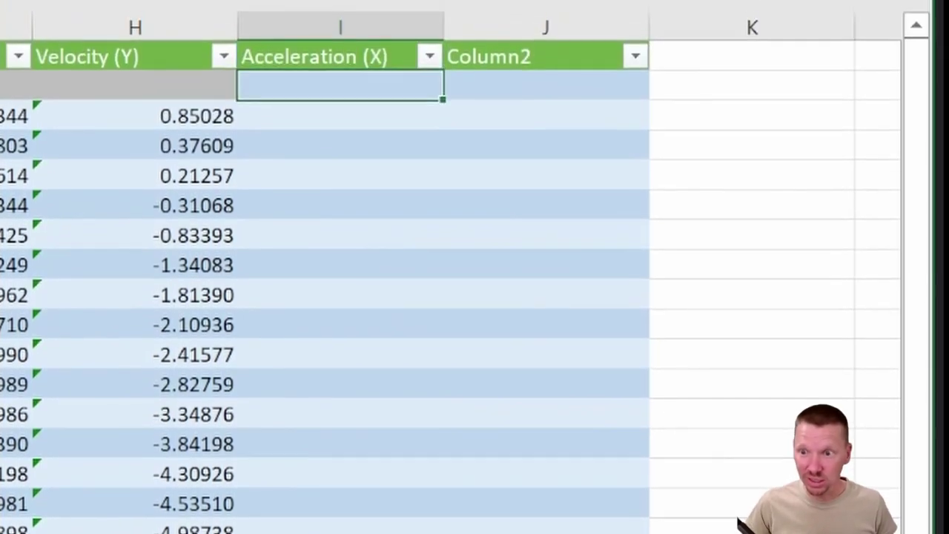
click(534, 57)
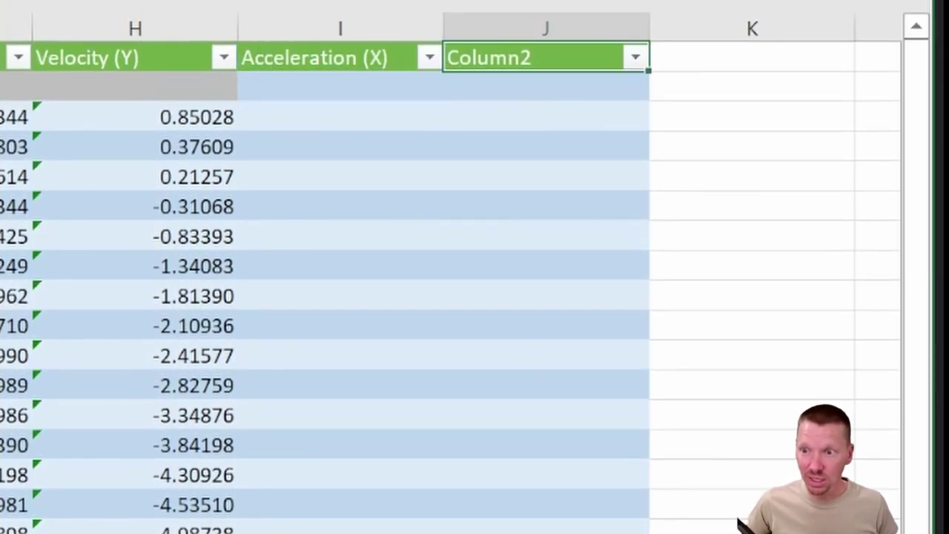
text(Acceleration)
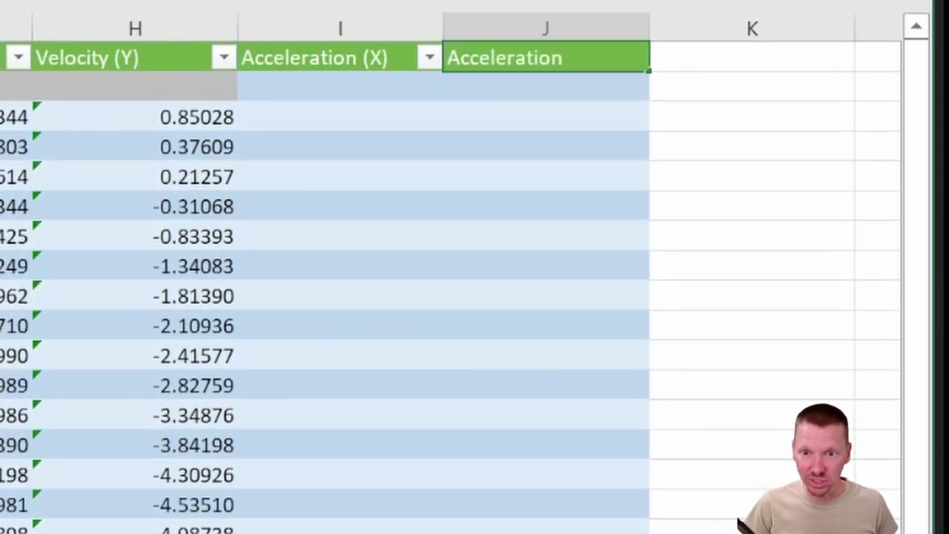
key(Return)
Step: Mark the blank first-row velocity cells and the acceleration cells that must stay empty
click(281, 111)
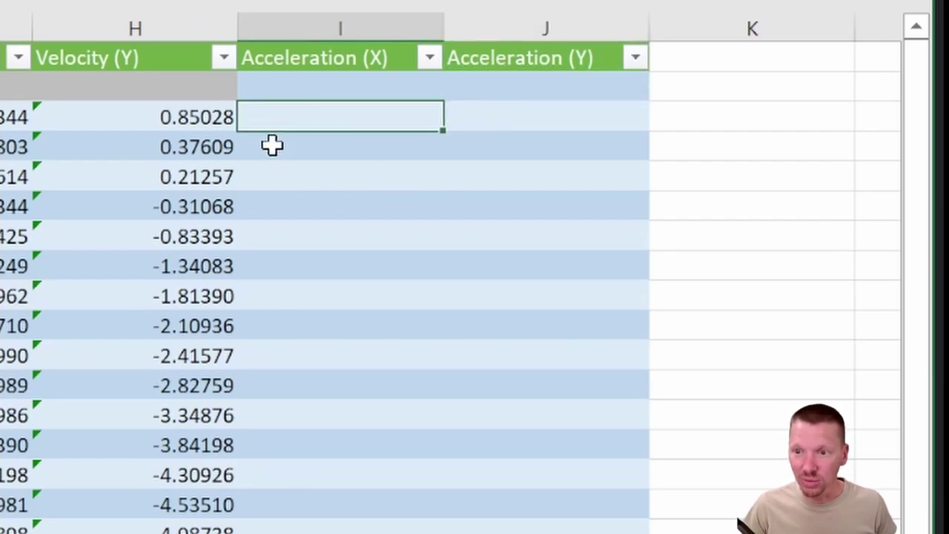
click(271, 145)
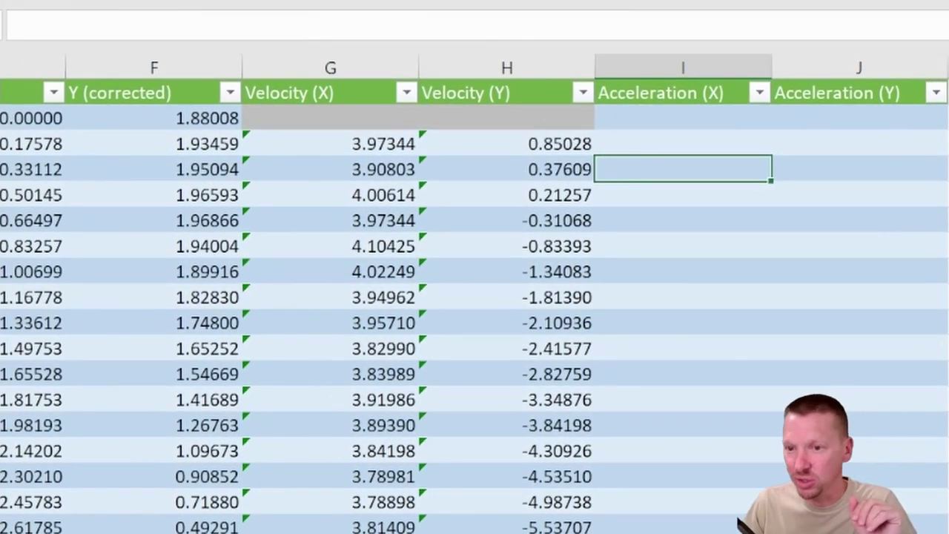
drag(362, 121, 548, 121)
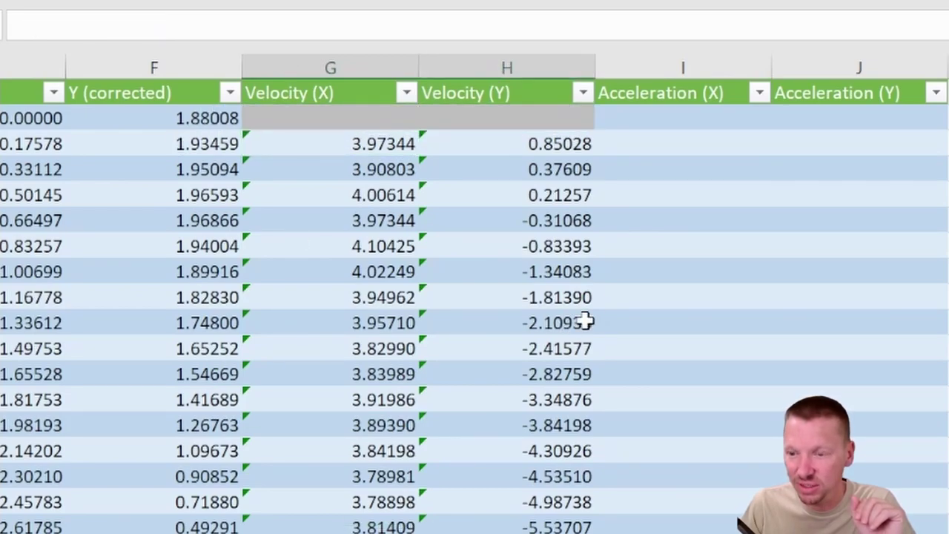
click(637, 141)
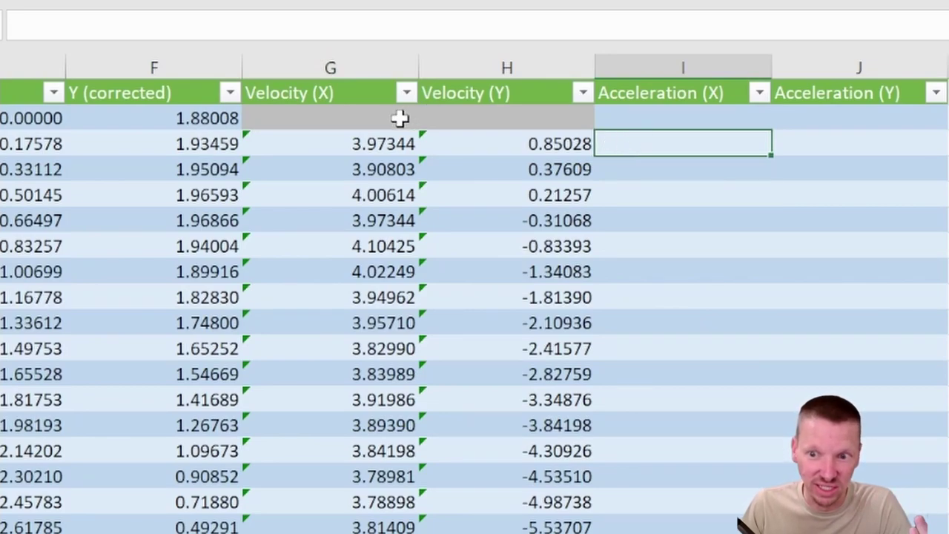
click(400, 118)
click(620, 146)
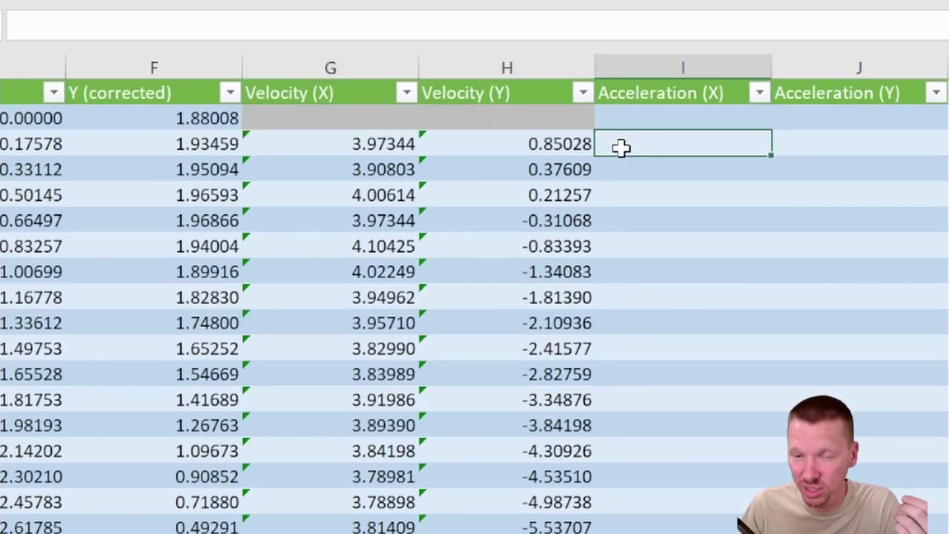
drag(629, 132, 832, 124)
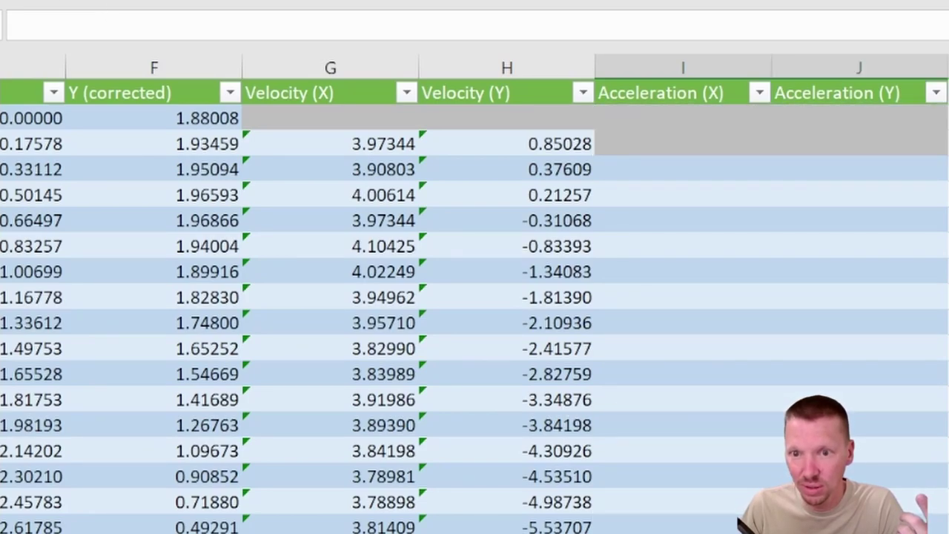
Step: Enter =(G5-G3)/(D5-D3) in I4 to auto-fill the Acceleration (X) column
click(619, 163)
text(=()
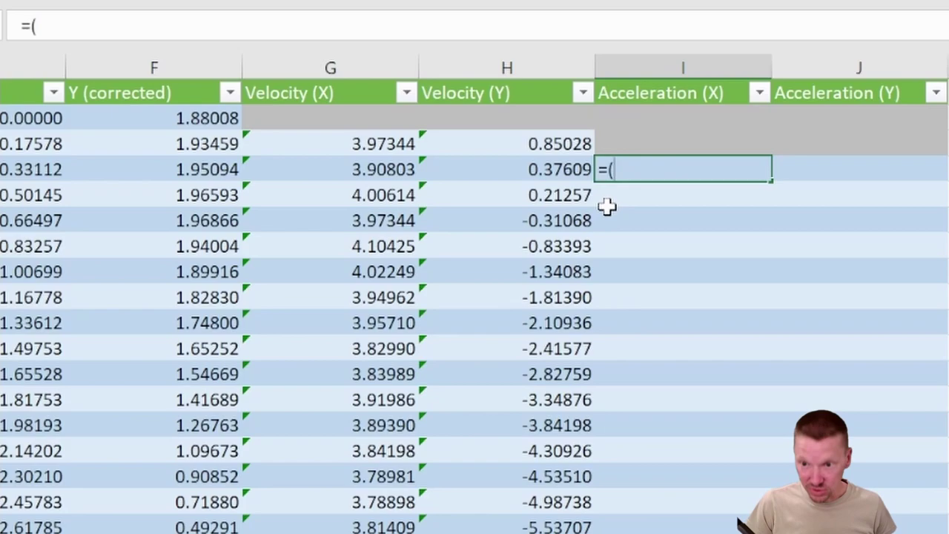
text()/())
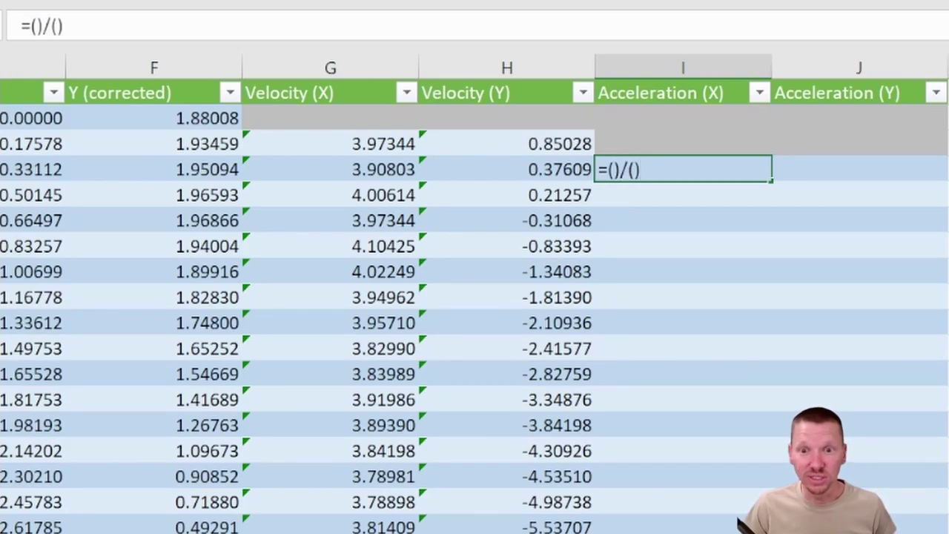
click(380, 196)
text(-)
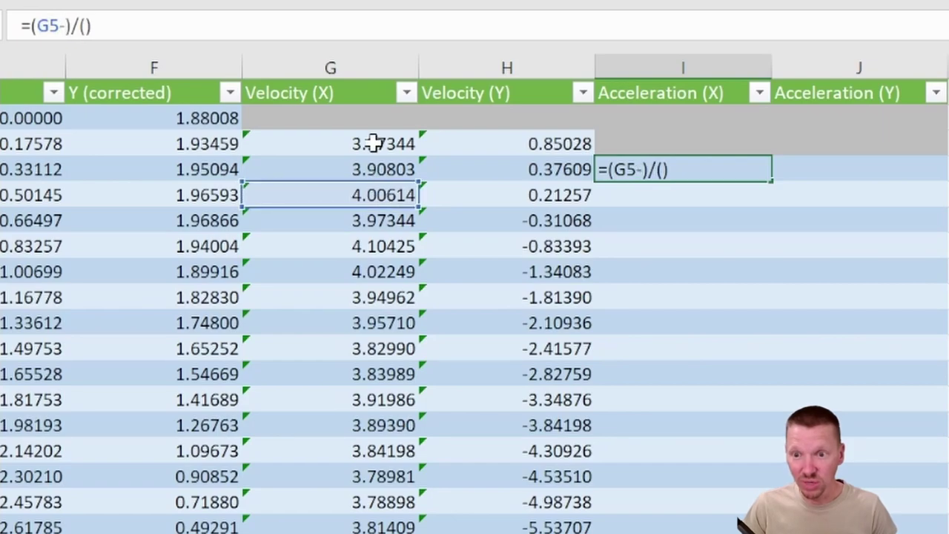
click(374, 143)
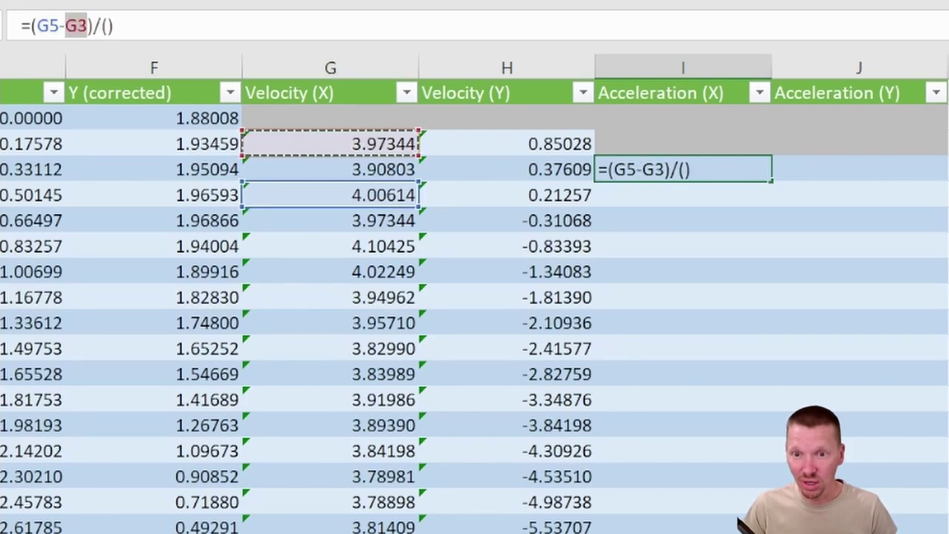
click(108, 26)
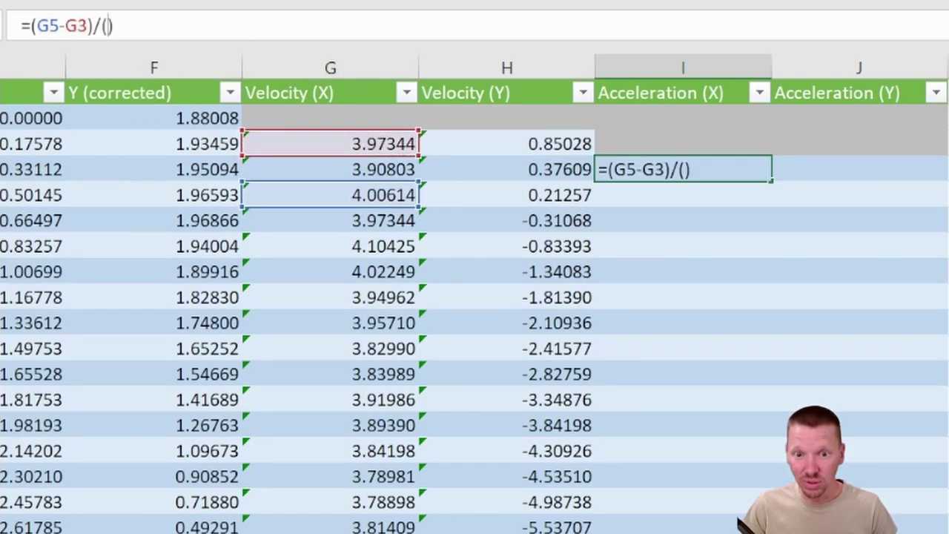
text(D5-)
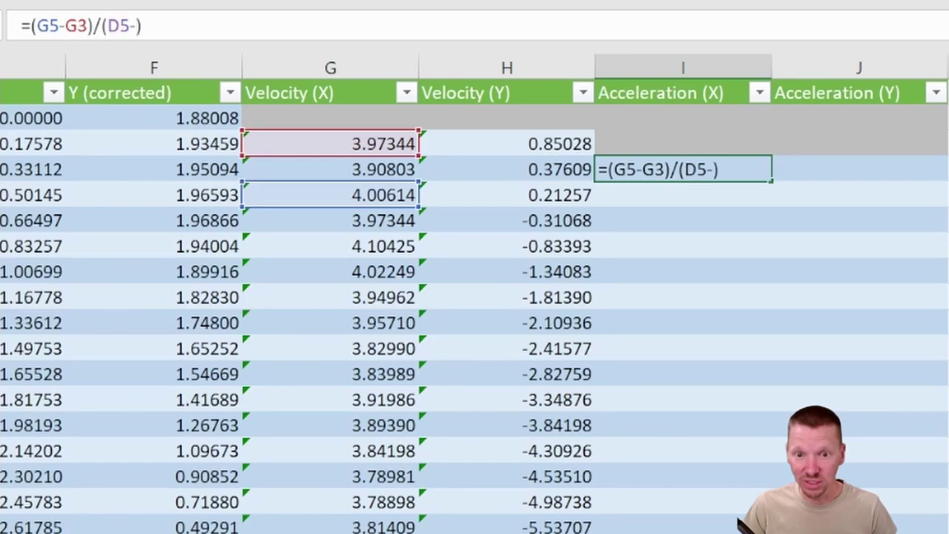
text(D3)
key(Return)
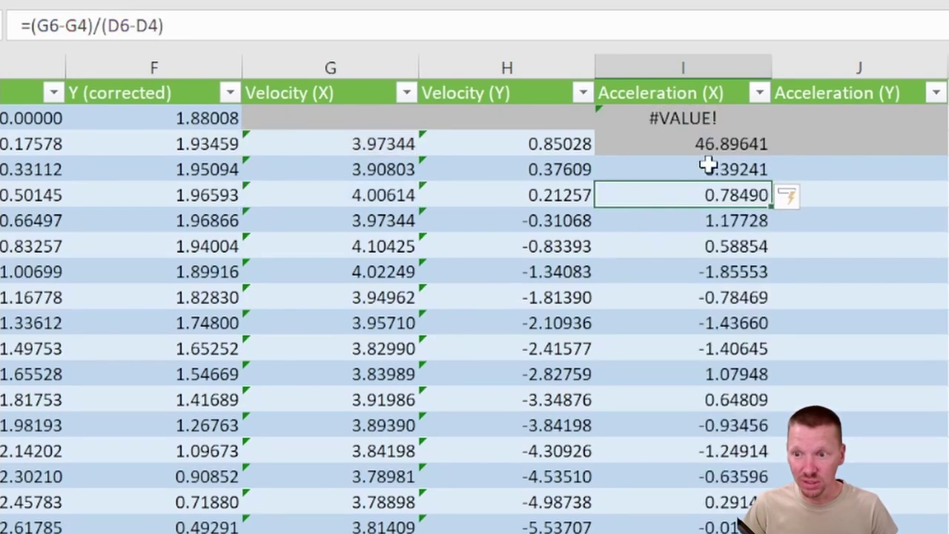
Step: Clear the invalid #VALUE! in I2 and 46.89641 in I3, then check the last result
click(659, 120)
key(Delete)
click(699, 143)
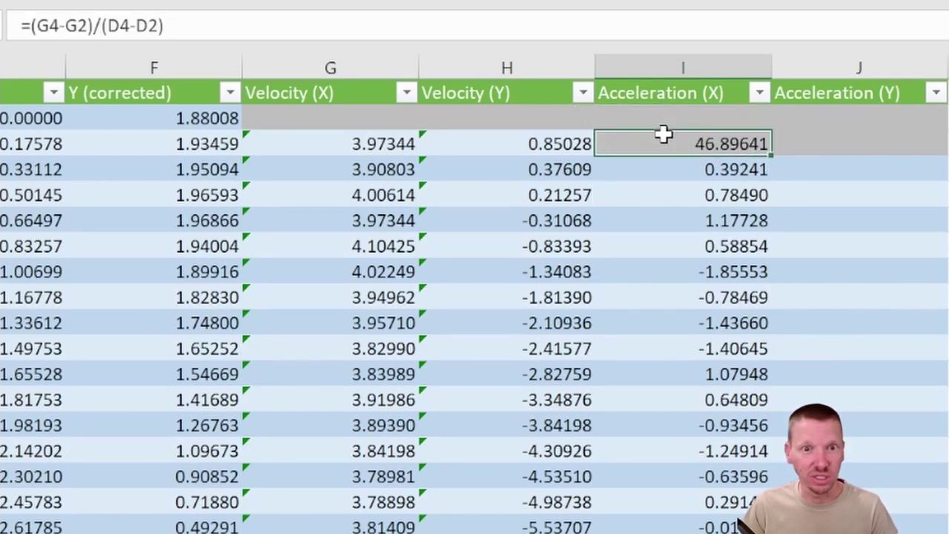
key(Delete)
click(684, 451)
key(Right)
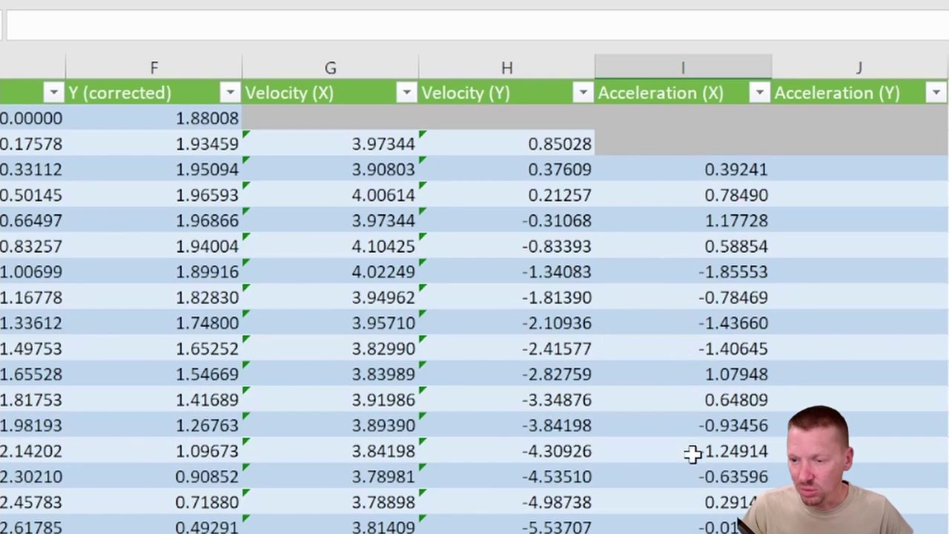
Step: Enter =(H5-H3)/(D5-D3) in J4, fixing a stray minus, to fill Acceleration (Y)
click(858, 159)
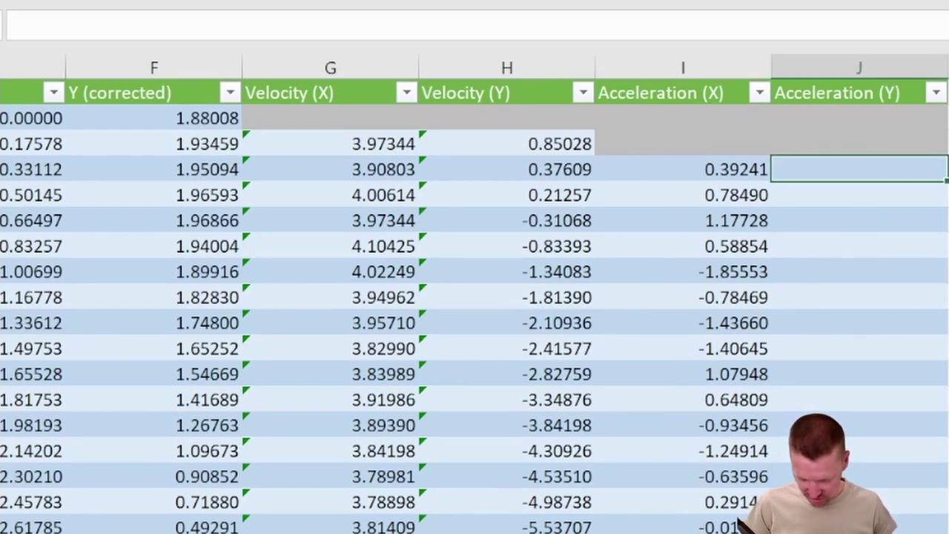
text(=()/()
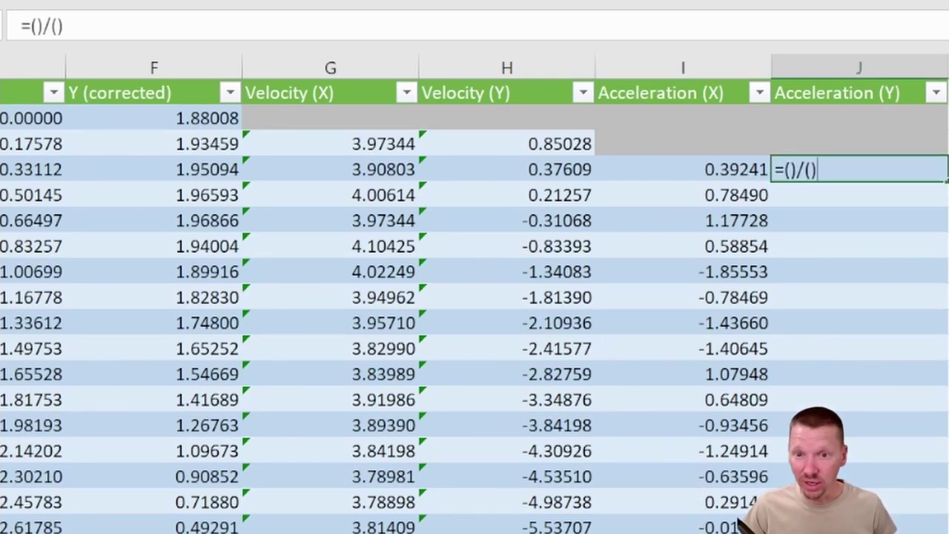
click(561, 194)
text(-)
text(-)/()
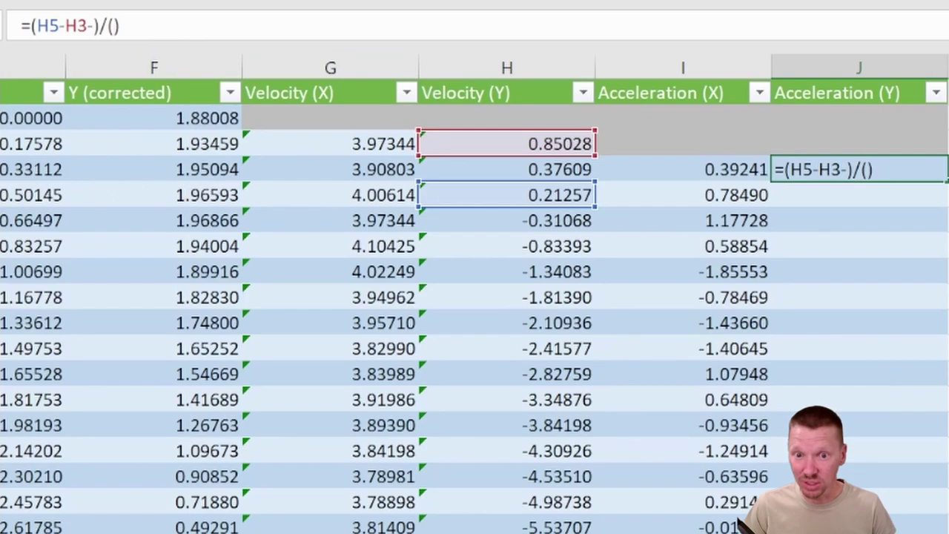
text(D5-D3)
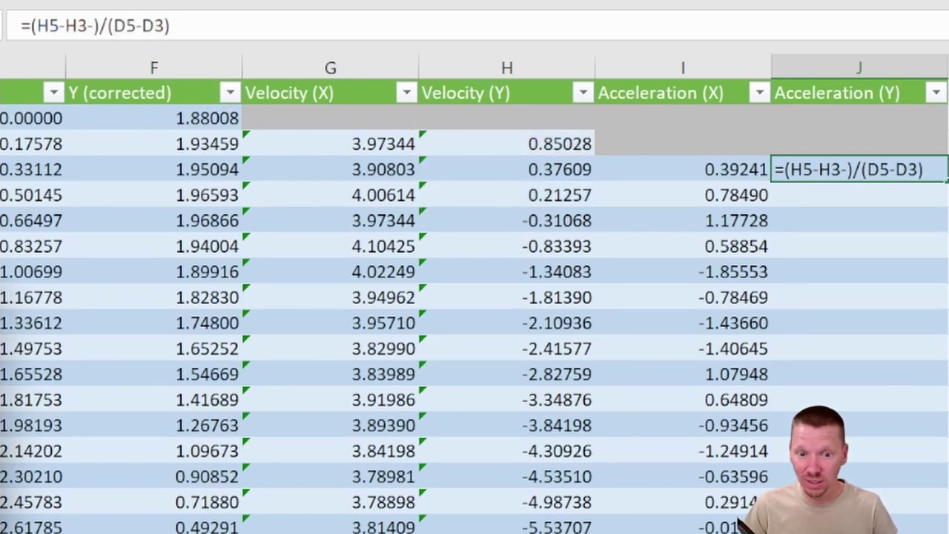
click(92, 26)
key(BackSpace)
key(Return)
Step: Clear the invalid top results in the Acceleration (Y) column
drag(859, 118, 859, 141)
key(Delete)
click(859, 527)
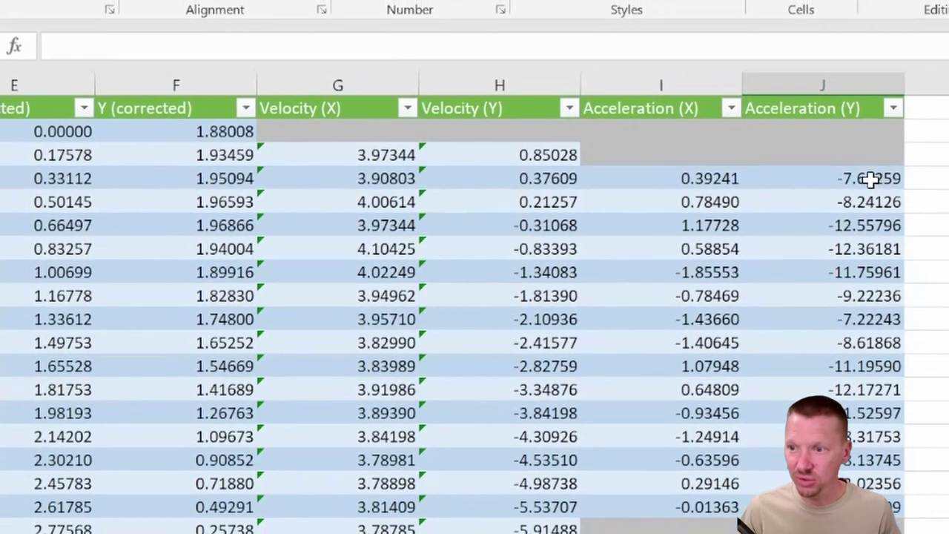
Step: Insert a smooth-line scatter chart of Acceleration (Y) J4:J18 against times D4:D18
drag(867, 175, 889, 527)
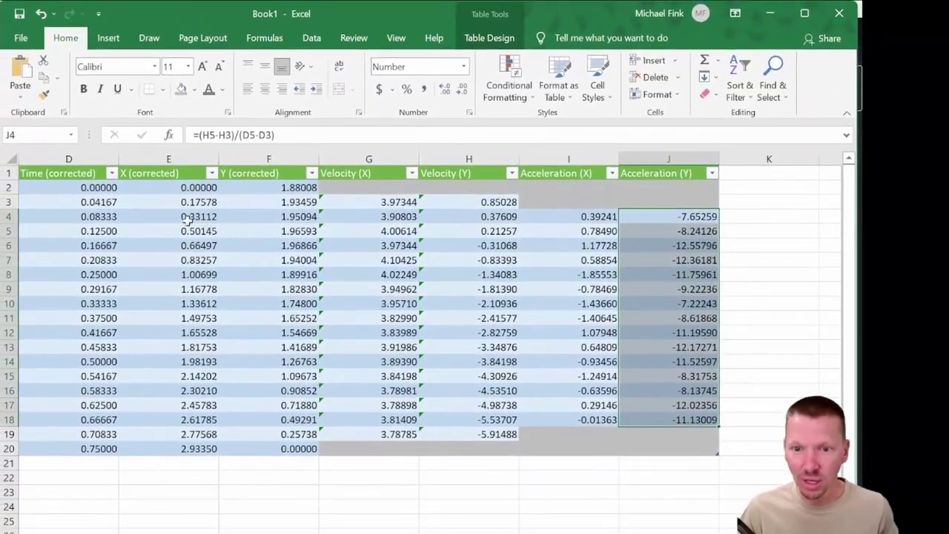
drag(87, 217, 84, 418)
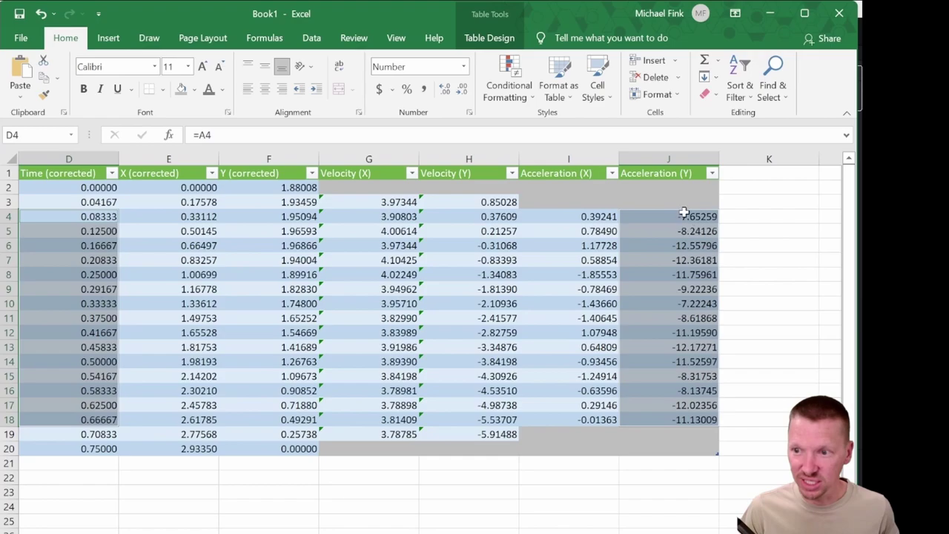
click(108, 38)
click(354, 93)
click(403, 147)
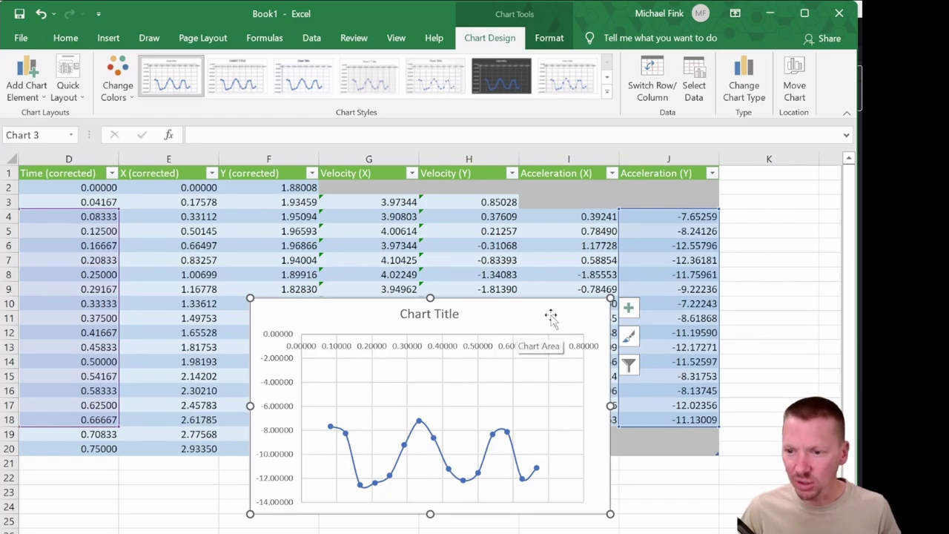
Step: Add axis titles to the chart and bring up formatting for the horizontal time axis
click(628, 306)
click(660, 346)
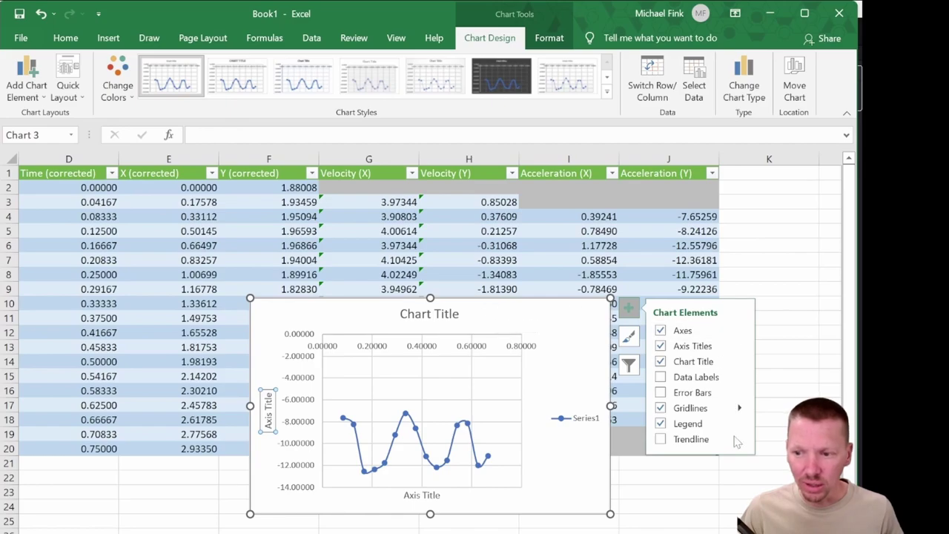
click(530, 348)
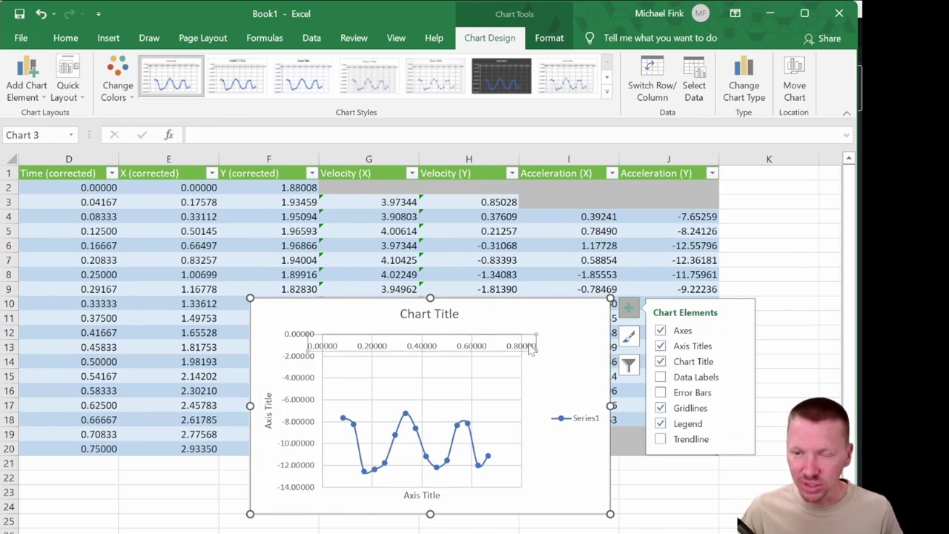
right_click(526, 344)
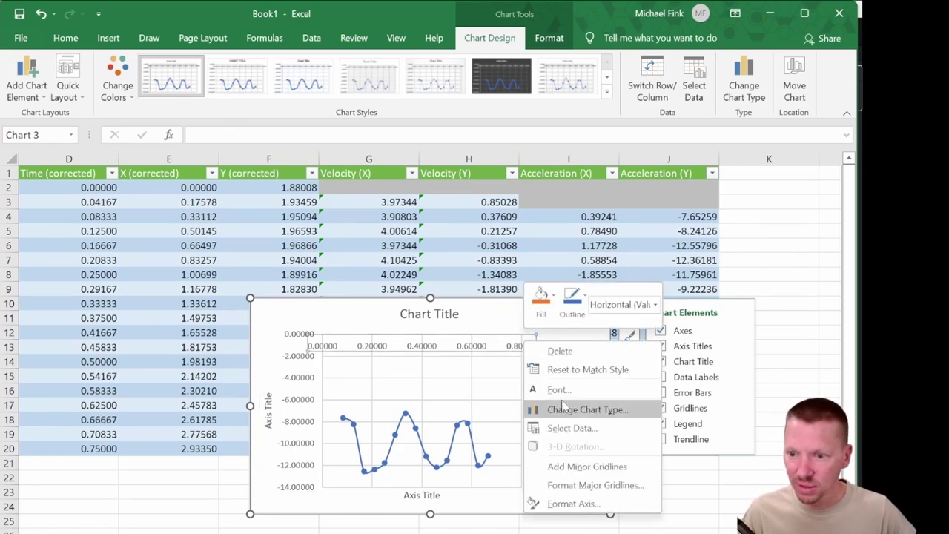
click(580, 503)
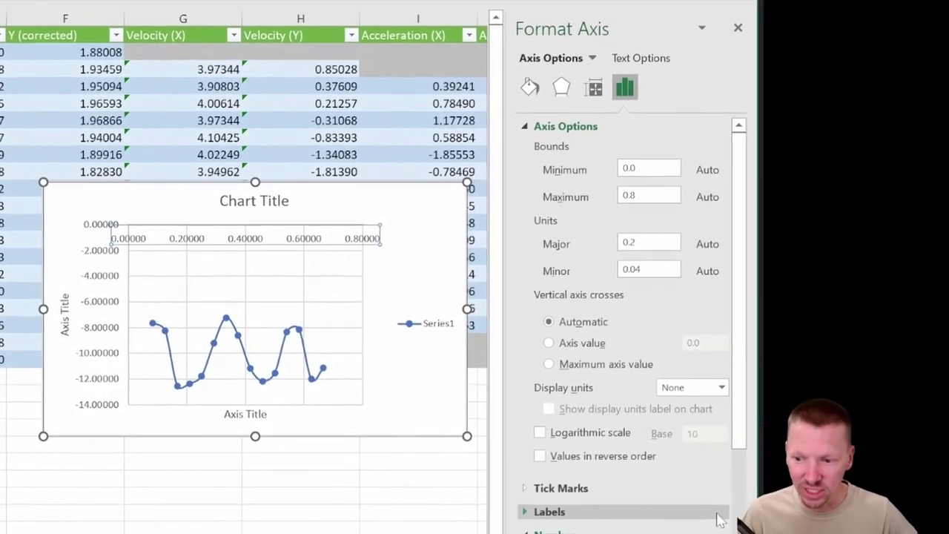
Step: Move the horizontal time axis labels to the chart bottom, showing one decimal place
scroll(654, 476, down, 4)
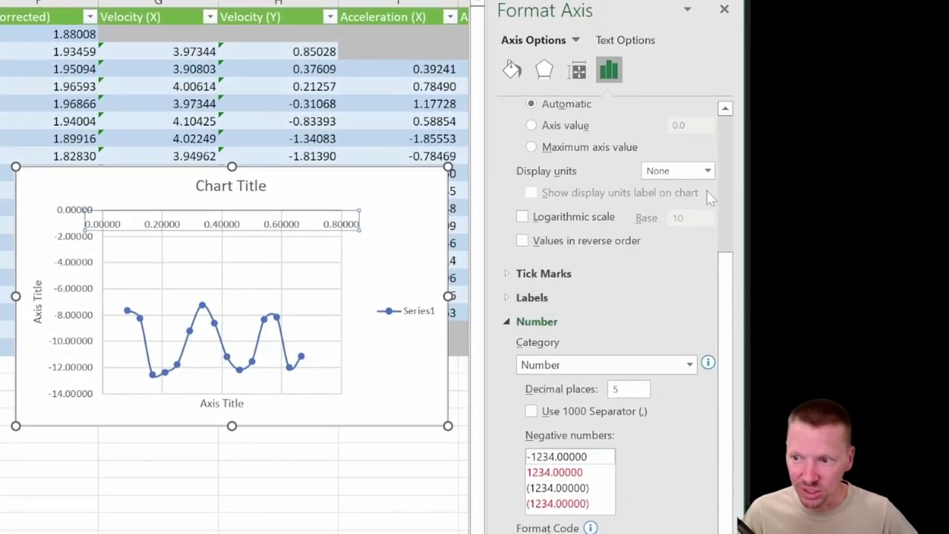
scroll(647, 436, up, 2)
scroll(647, 436, up, 2)
scroll(563, 222, down, 3)
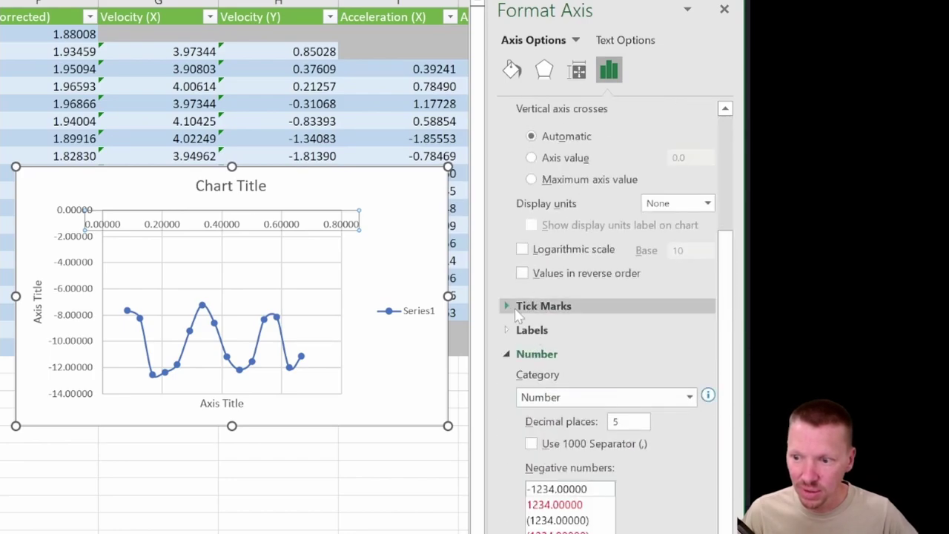
click(520, 331)
click(707, 353)
click(648, 408)
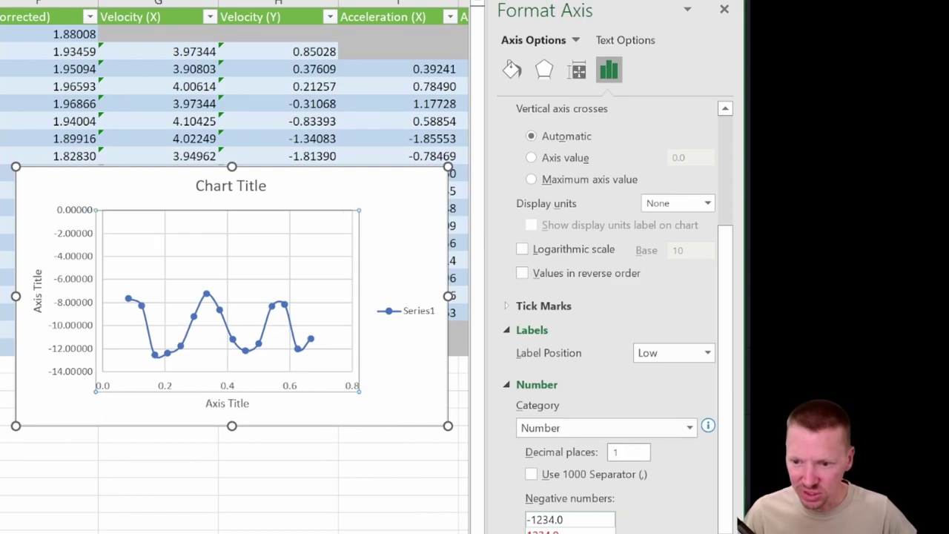
click(87, 268)
Step: Give the vertical axis 0 decimal places and a maximum bound of -6
click(73, 221)
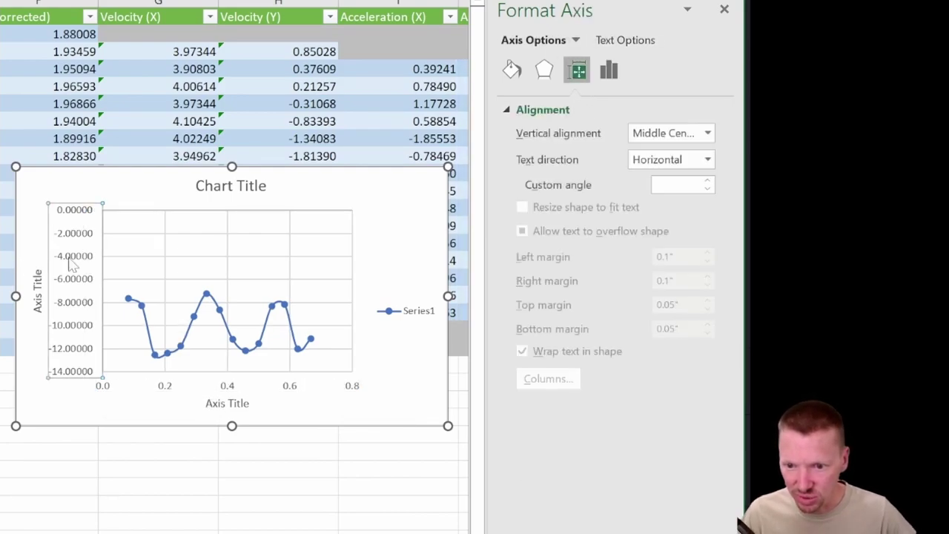
click(608, 69)
click(506, 182)
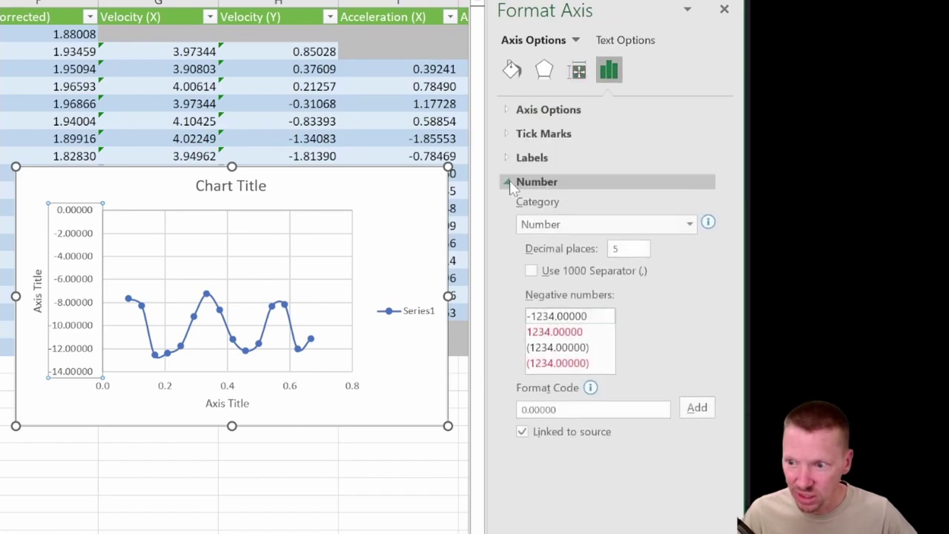
double_click(628, 249)
text(0)
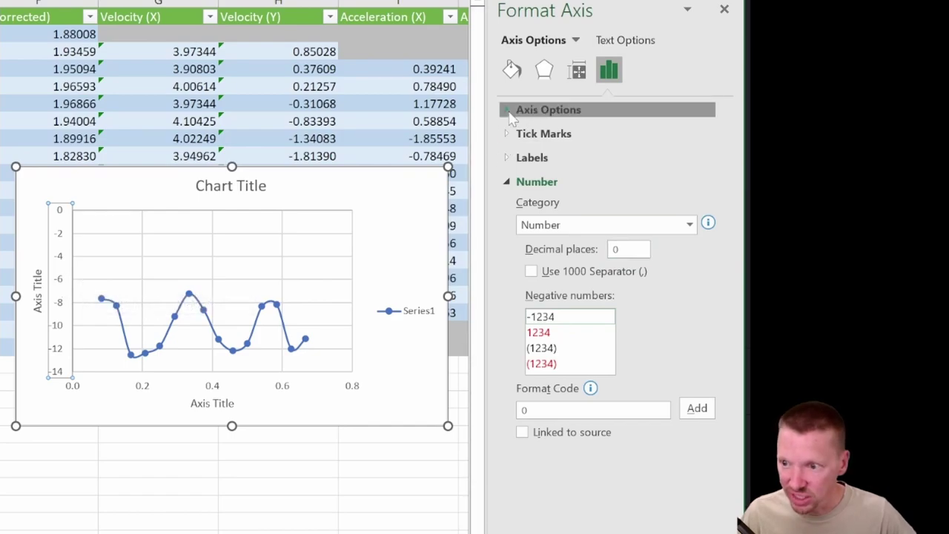
click(518, 110)
drag(605, 180, 708, 179)
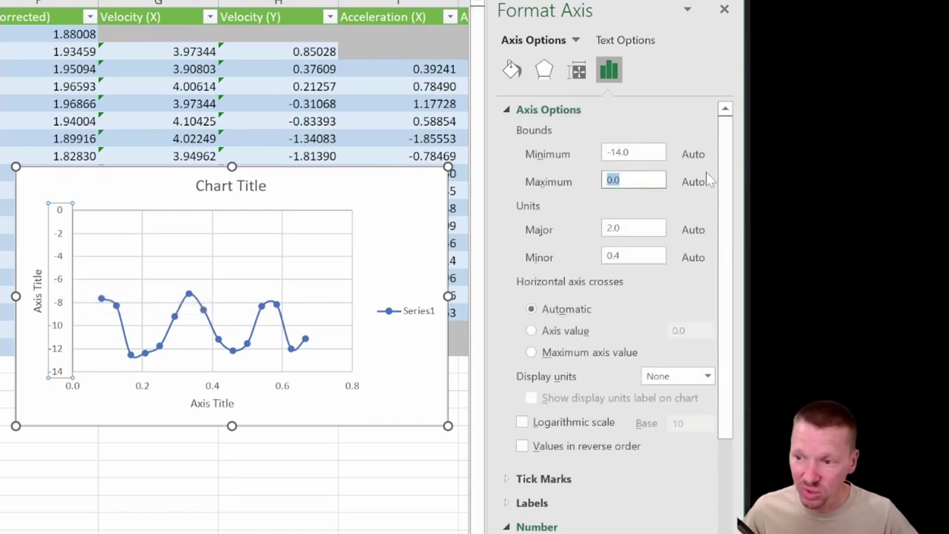
text(-6)
key(Return)
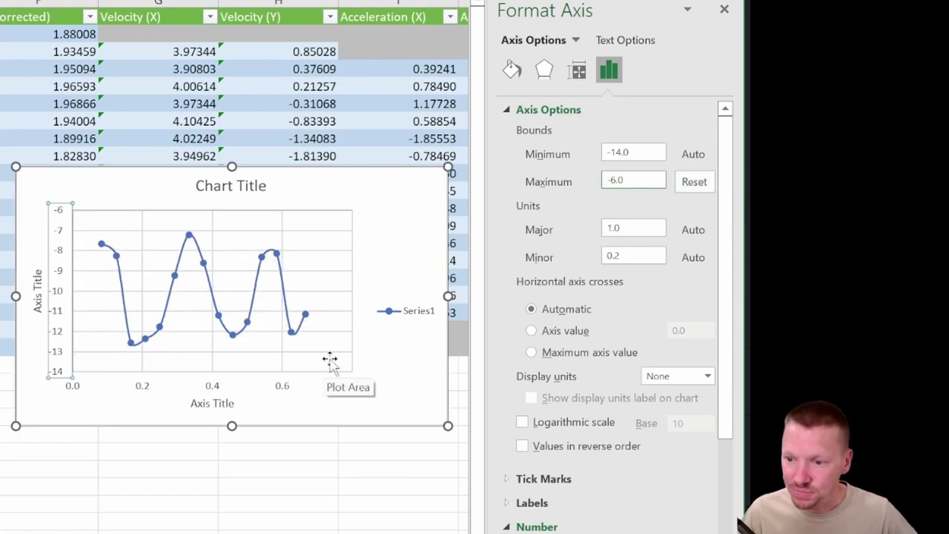
Step: Retitle the chart 'Acceleration vs Time (Y axis)'
click(34, 292)
double_click(245, 187)
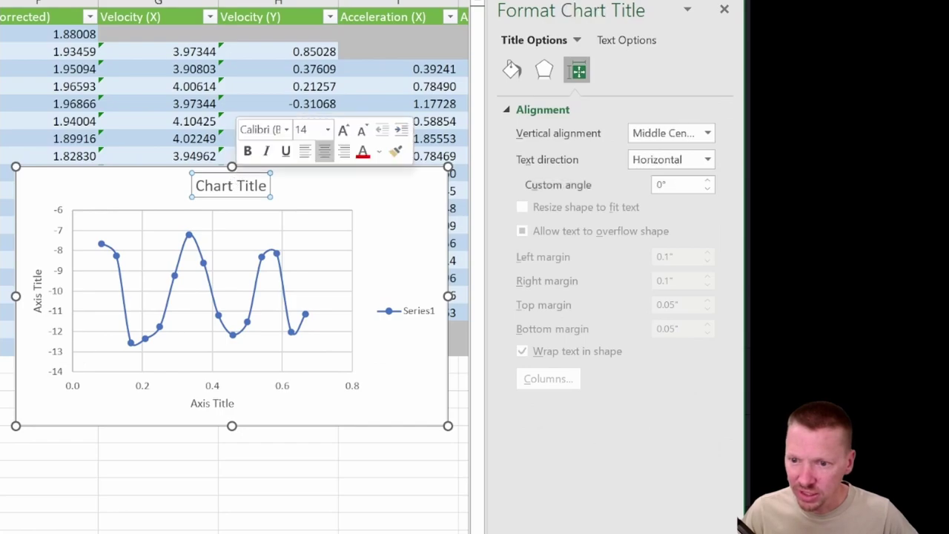
key(BackSpace)
key(BackSpace)
key(BackSpace)
key(BackSpace)
key(BackSpace)
key(BackSpace)
key(BackSpace)
text(Accl)
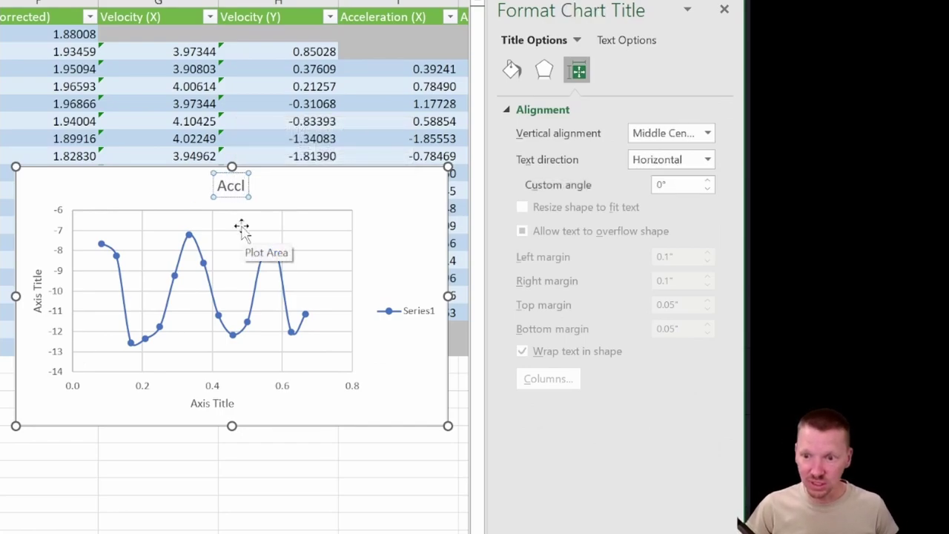
key(BackSpace)
text(eleration vs Time ()
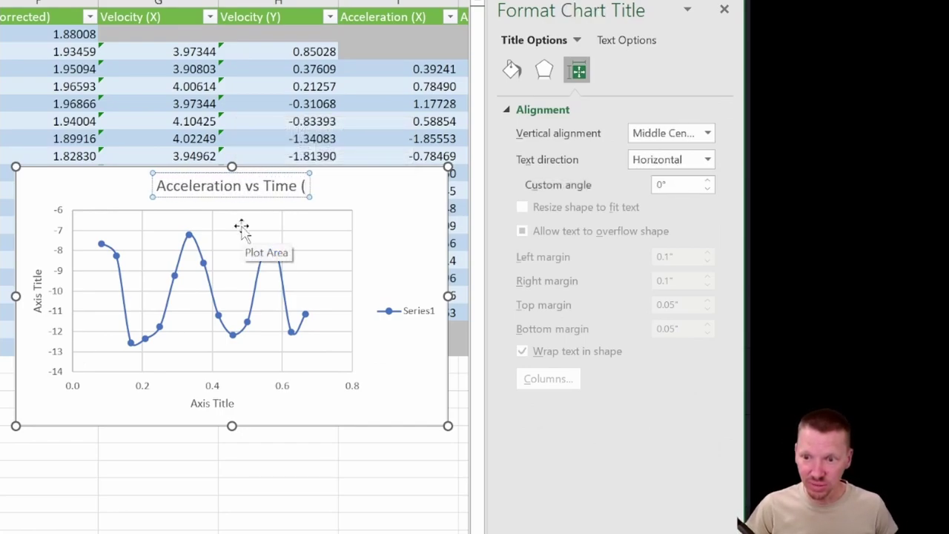
text(Y)
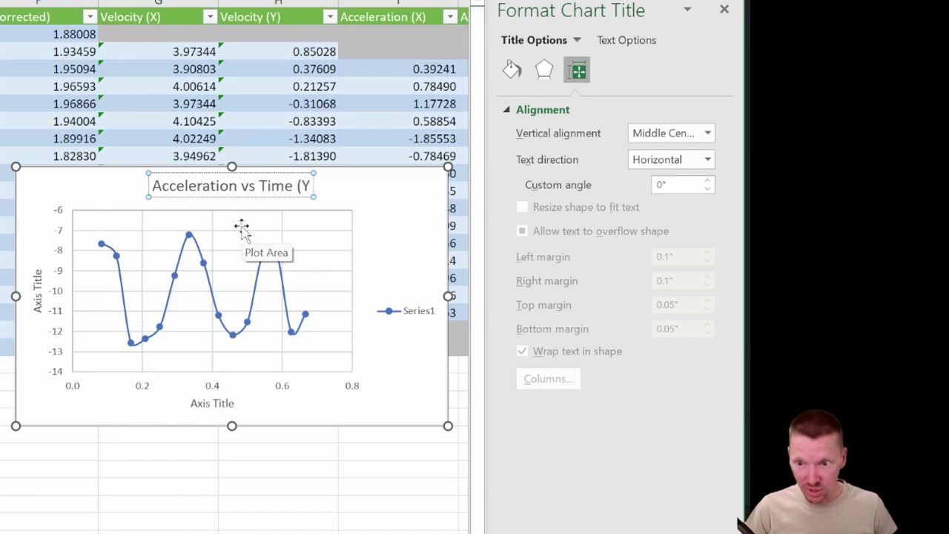
text( axis))
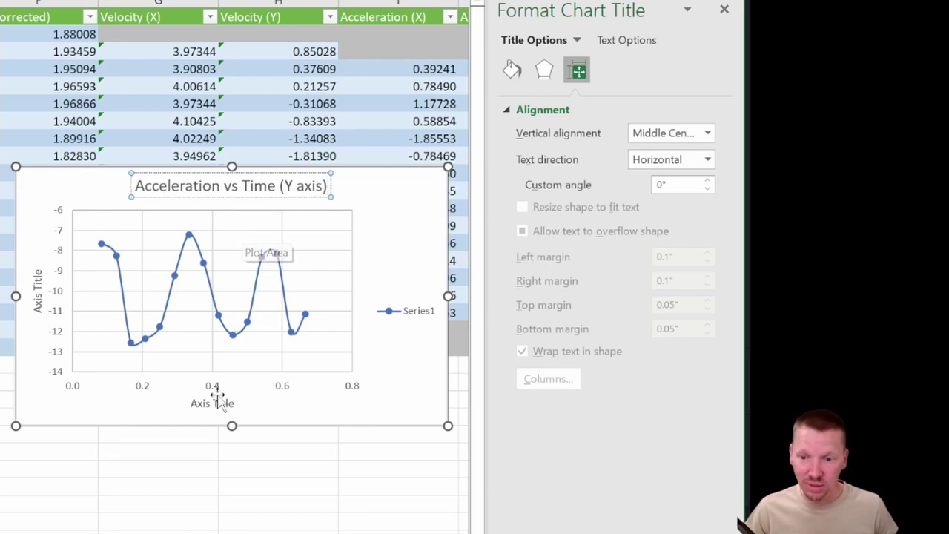
Step: Label the axes 'Time (s)' and 'Acceleration (m/s²)', with the 2 superscripted
click(212, 403)
triple_click(212, 403)
text(Time)
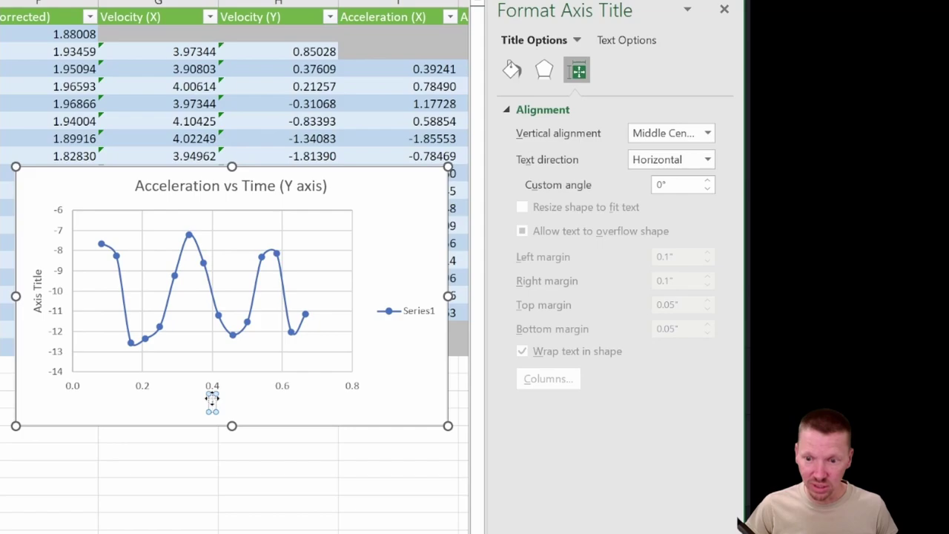
text( (s))
click(37, 295)
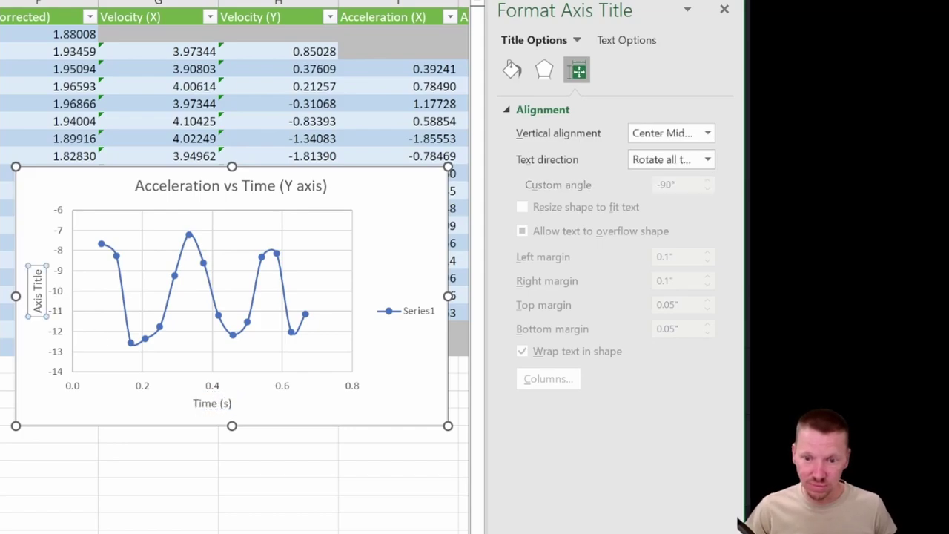
triple_click(36, 301)
key(BackSpace)
text(Acceleration)
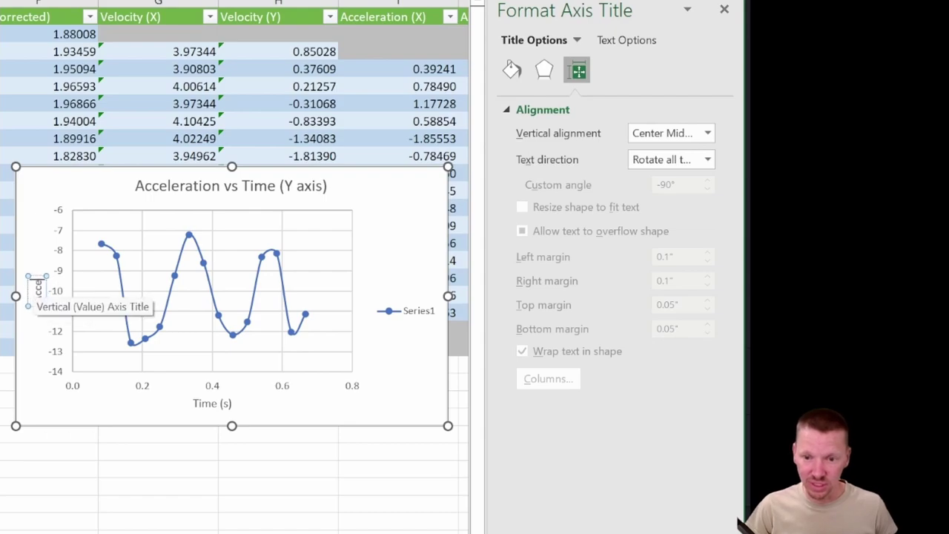
text( (m/s2))
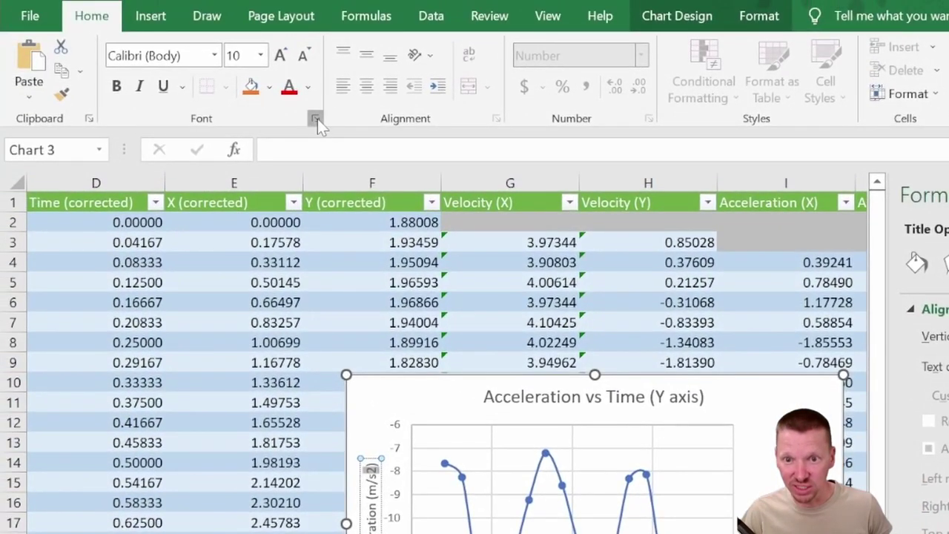
click(315, 119)
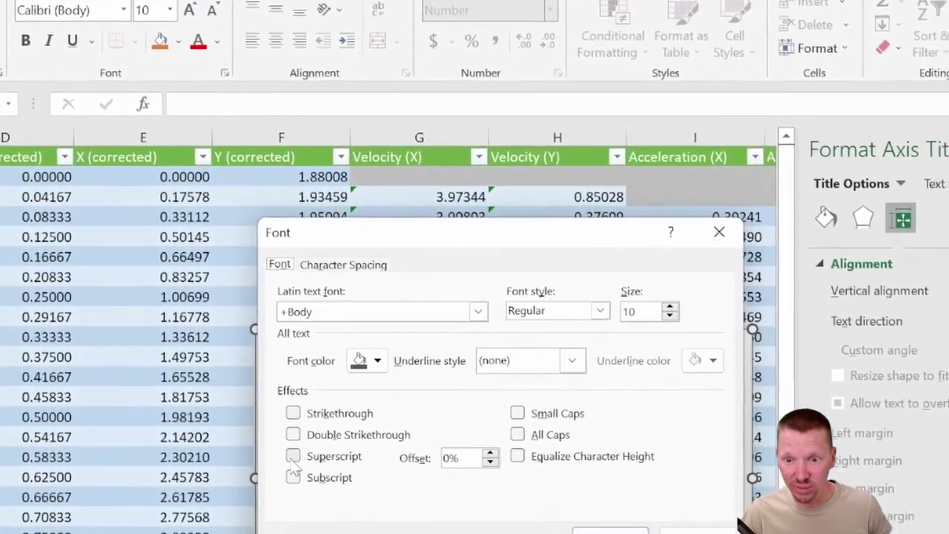
click(385, 500)
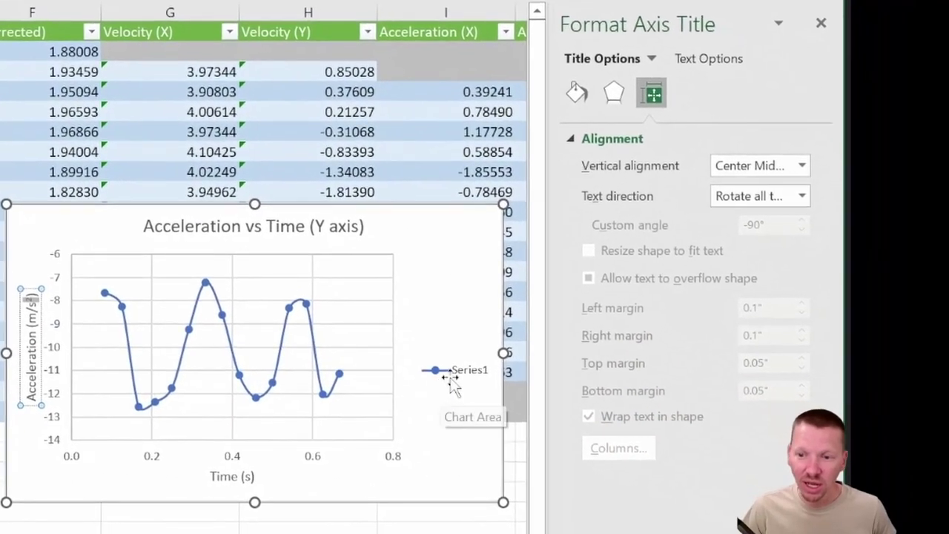
click(599, 447)
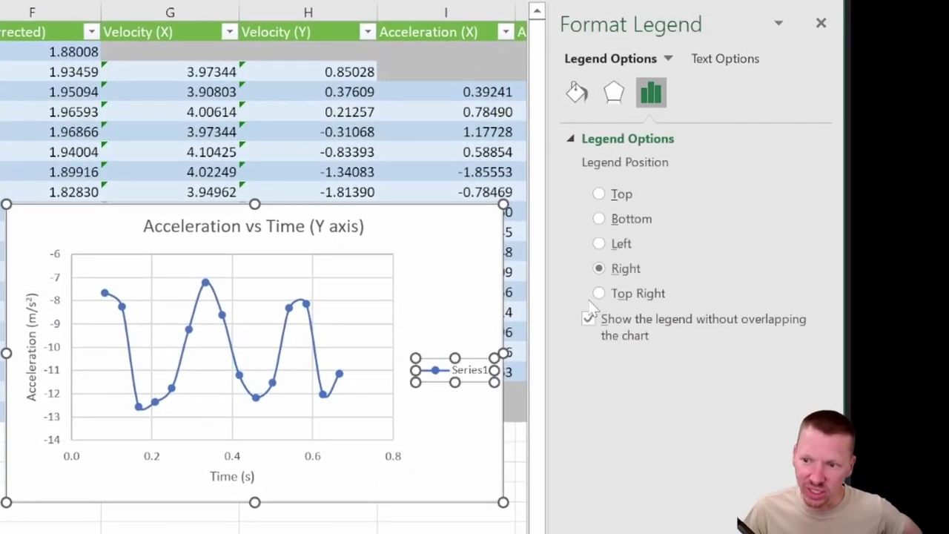
Step: Put the legend on top, move the chart left over the table, and rename Series1 'Acceleration (Y axis)'
click(599, 194)
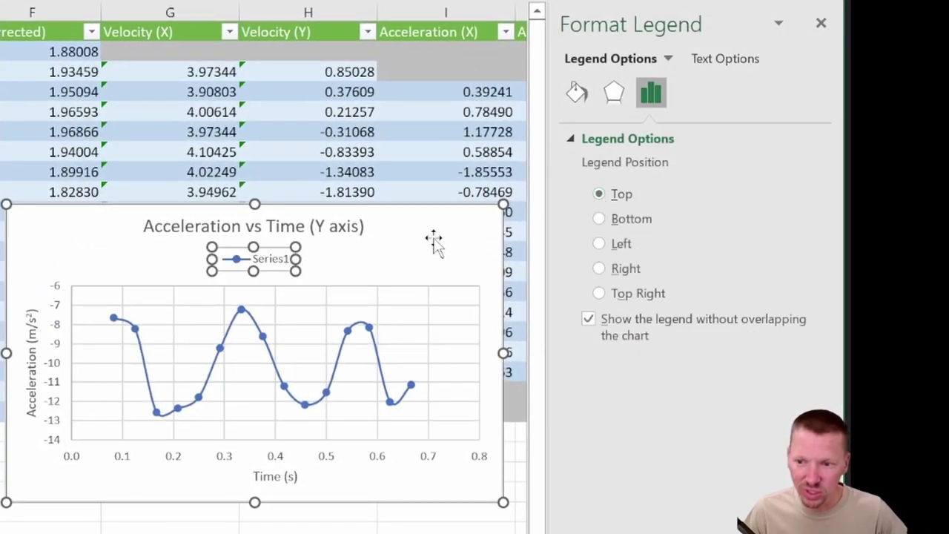
drag(428, 242, 195, 280)
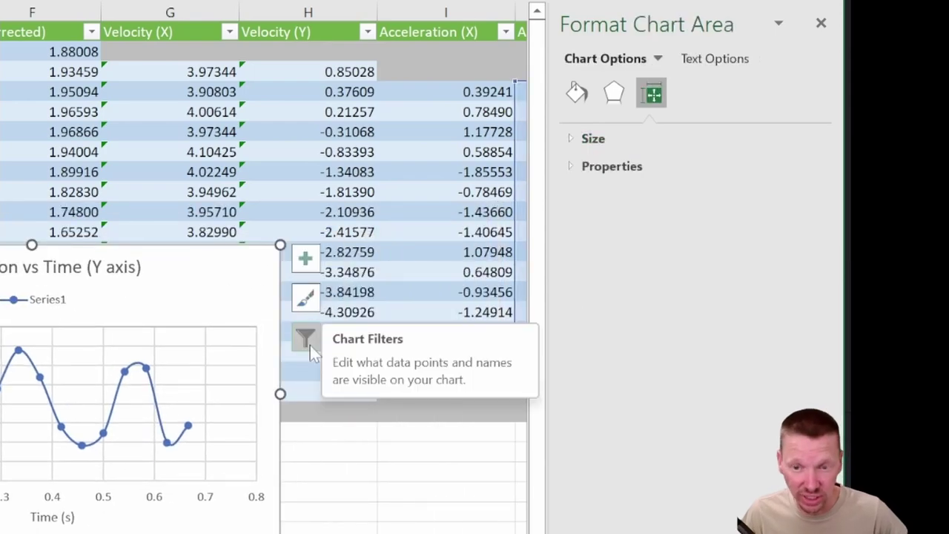
click(306, 339)
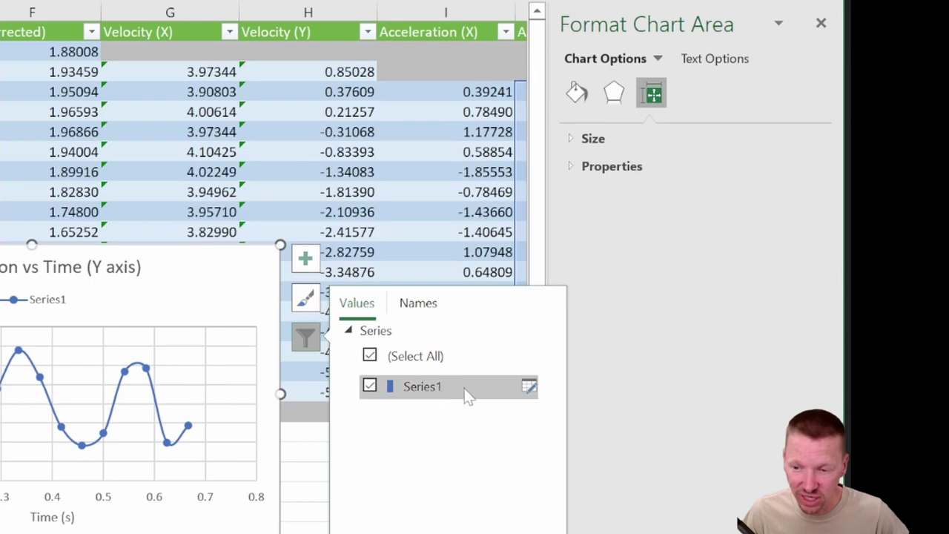
click(529, 387)
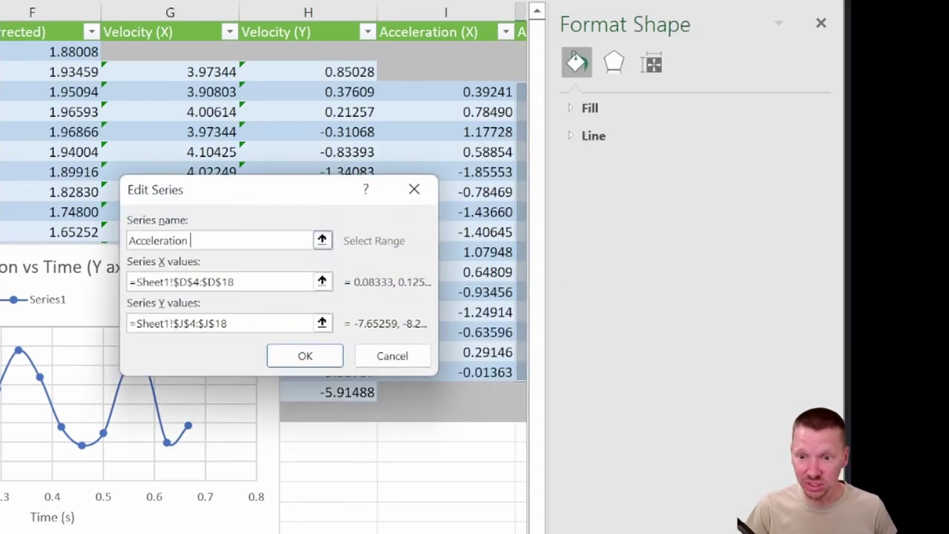
key(Return)
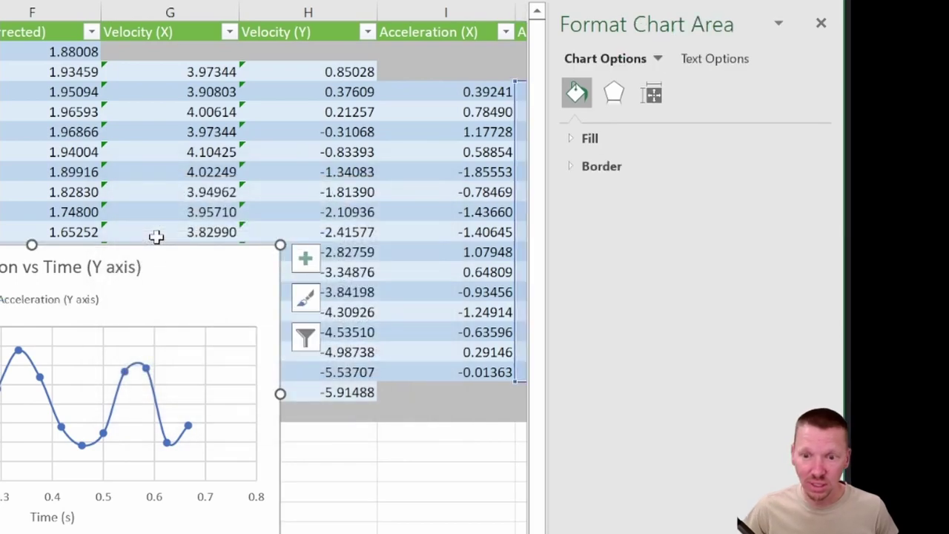
click(307, 338)
click(302, 263)
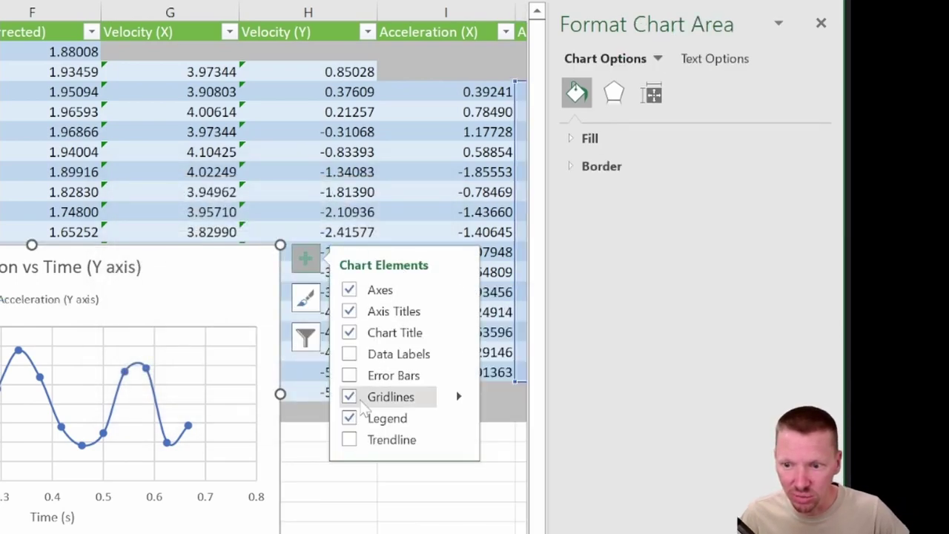
Step: Add a linear trendline styled orange, 2.5 pt wide and dashed
click(458, 439)
click(508, 450)
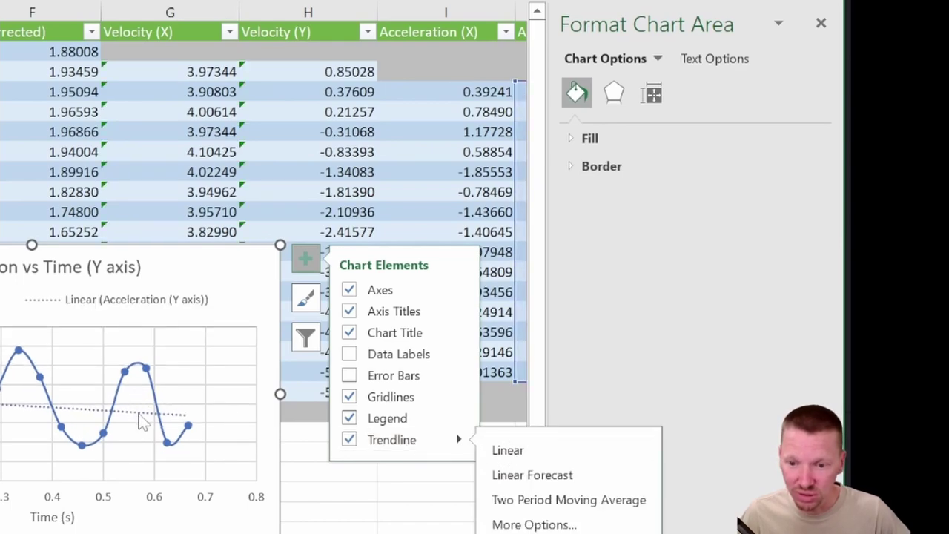
click(788, 283)
click(760, 331)
click(793, 337)
click(793, 337)
click(793, 338)
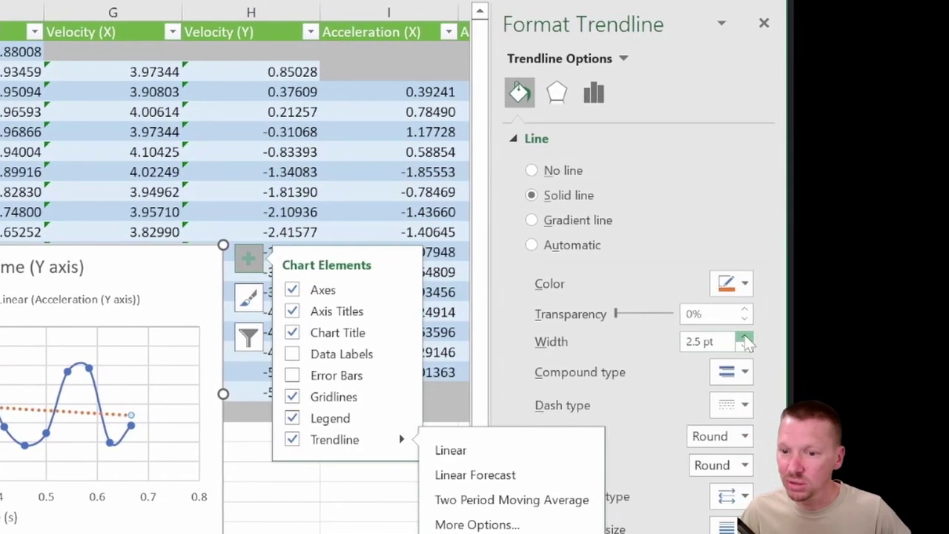
click(745, 337)
click(730, 404)
click(727, 475)
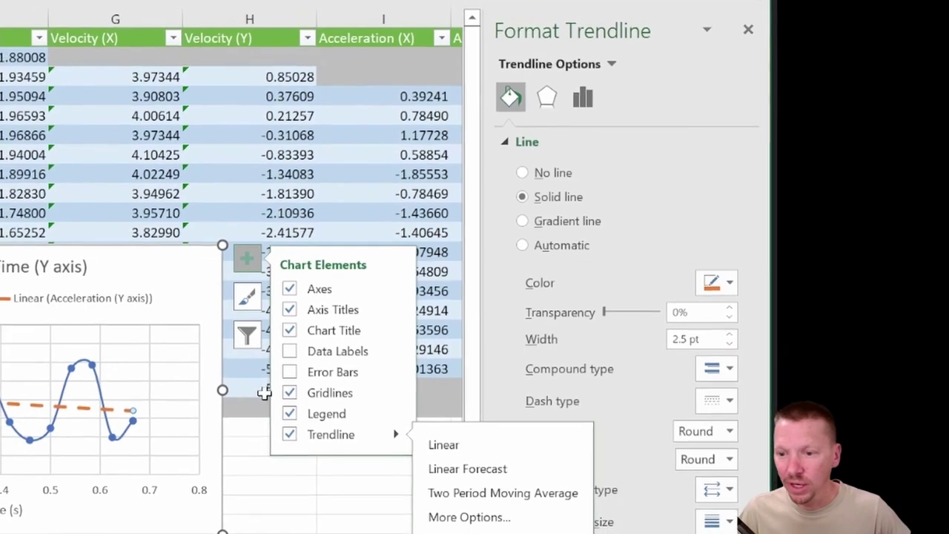
Step: Give the trendline the custom legend name 'Trendline'
click(576, 110)
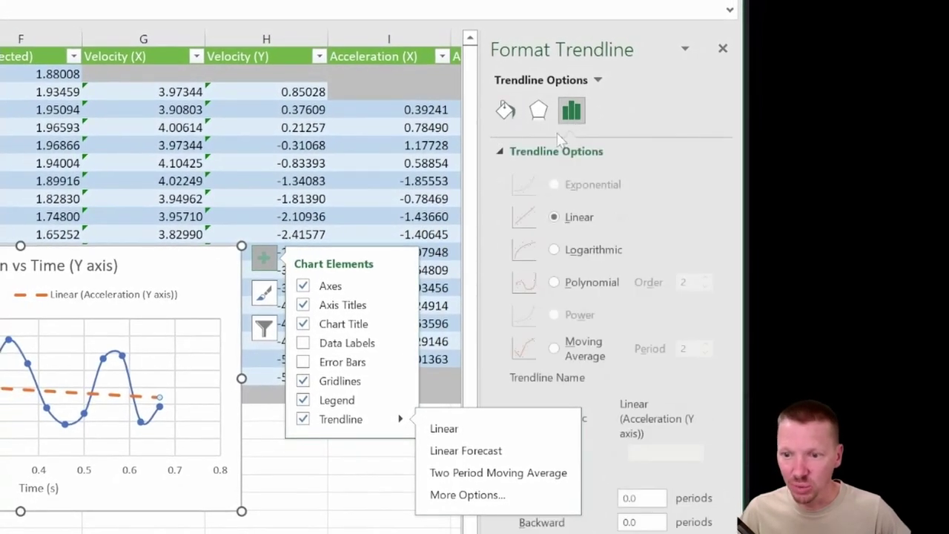
click(261, 330)
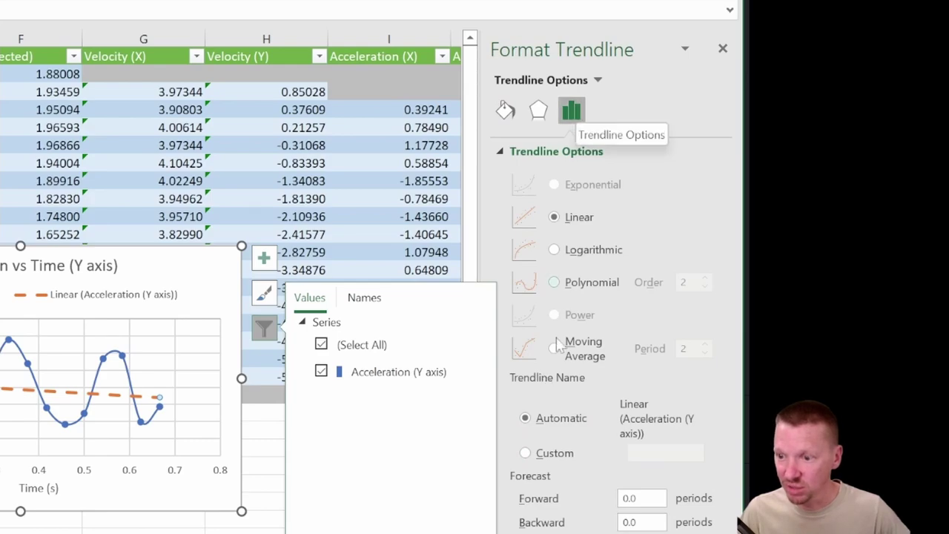
click(530, 455)
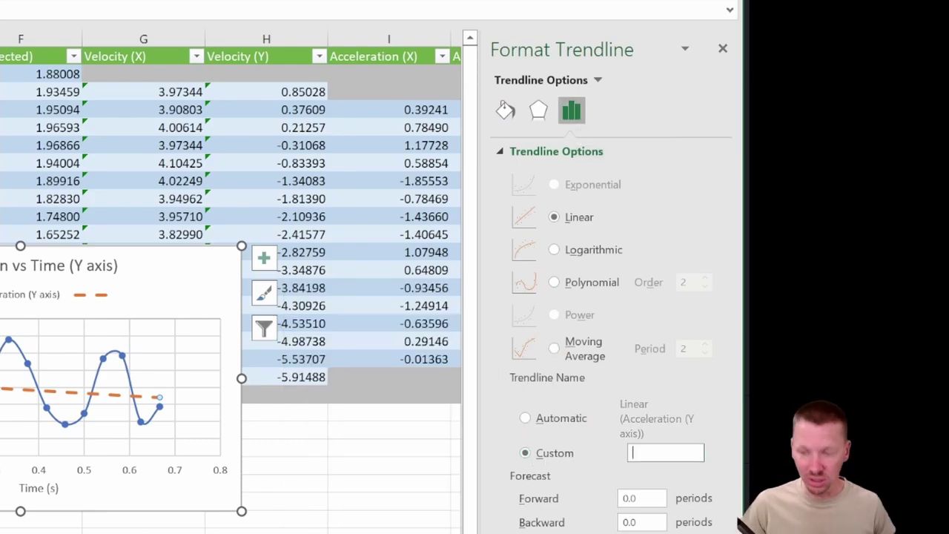
text(Trendline)
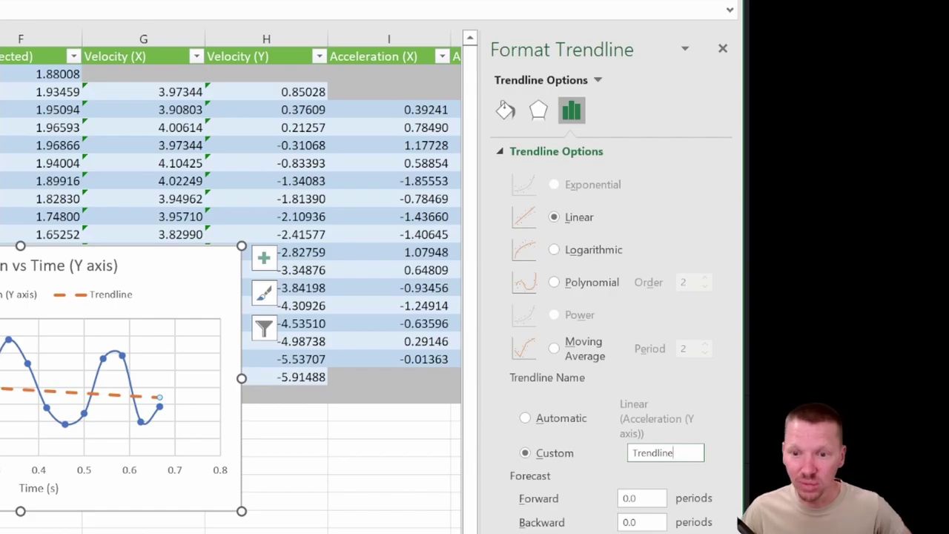
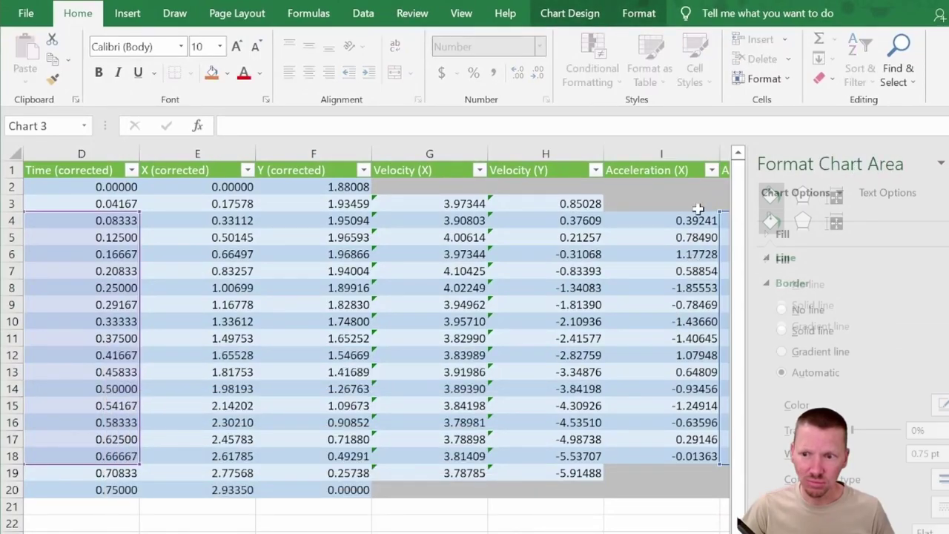
Step: Insert a smooth-line scatter with markers plotting acceleration I4:I18 against corrected time D4:D18
drag(697, 220, 687, 455)
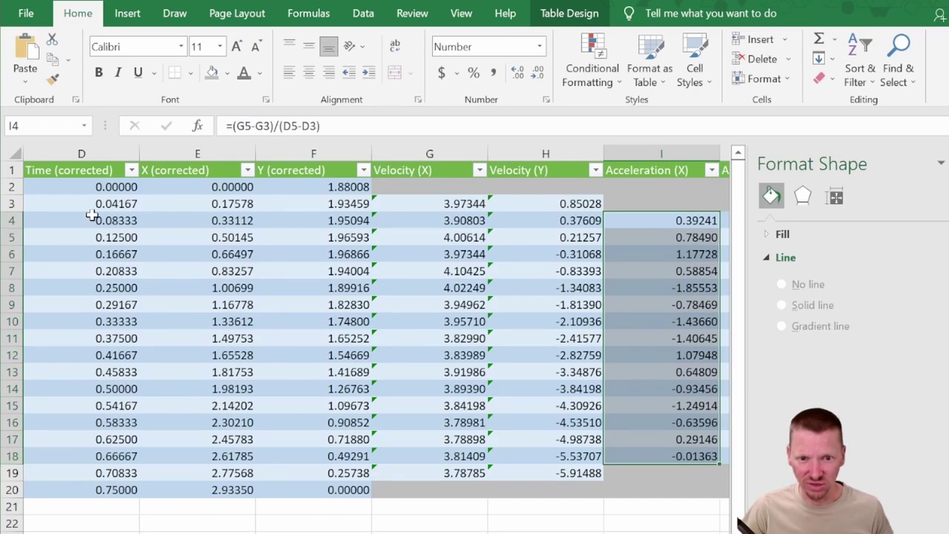
key(super)
key(Escape)
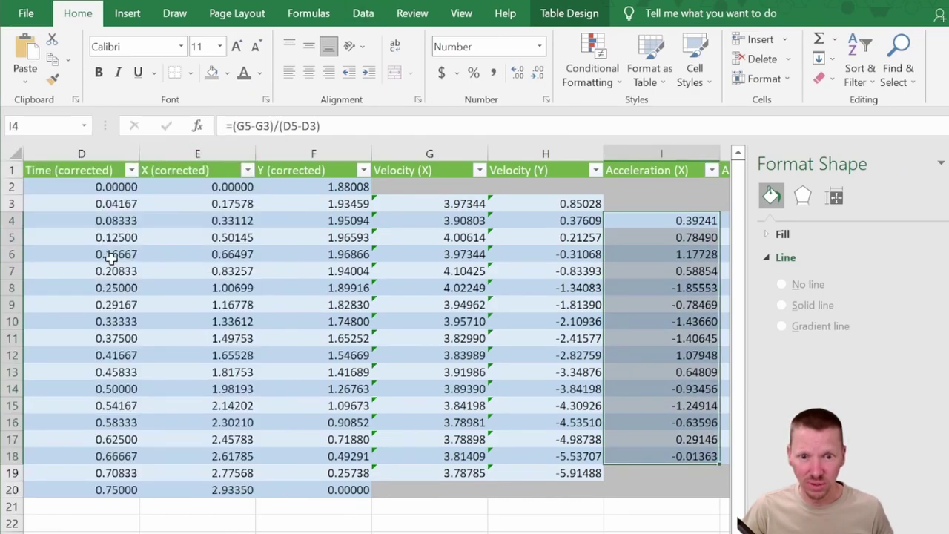
click(94, 229)
drag(95, 230, 84, 455)
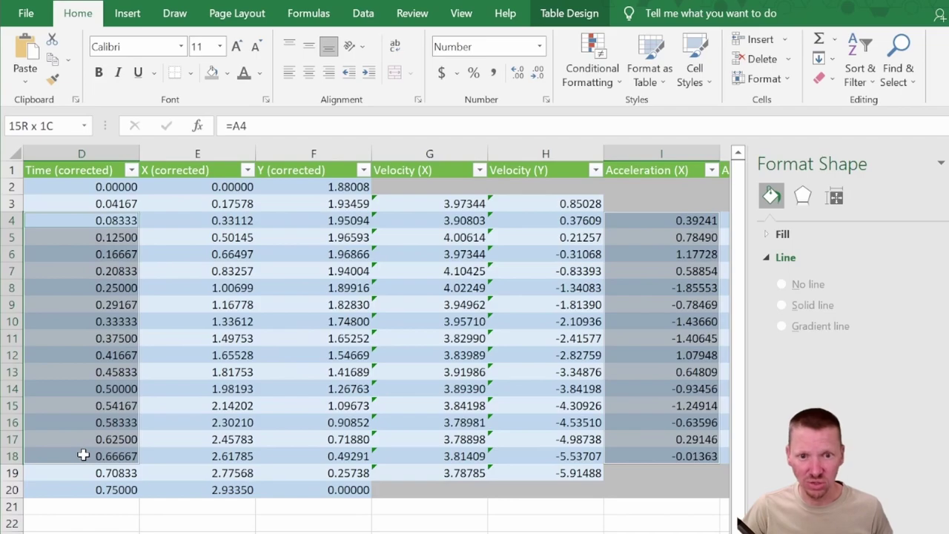
click(127, 13)
click(412, 78)
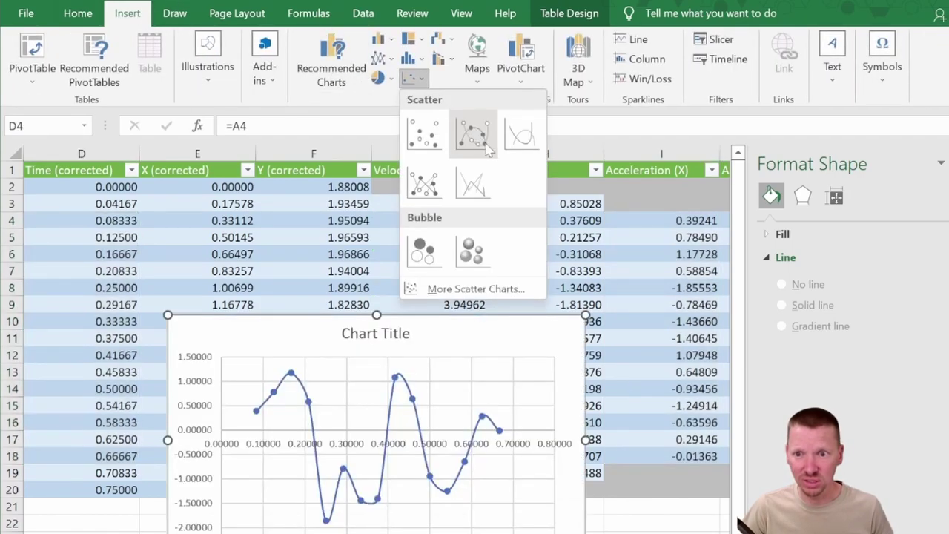
click(487, 148)
Step: Title the chart 'Acceleration vs Time (X axis)'
click(370, 333)
double_click(397, 332)
triple_click(397, 333)
text(Acceleration vs Time (X axis))
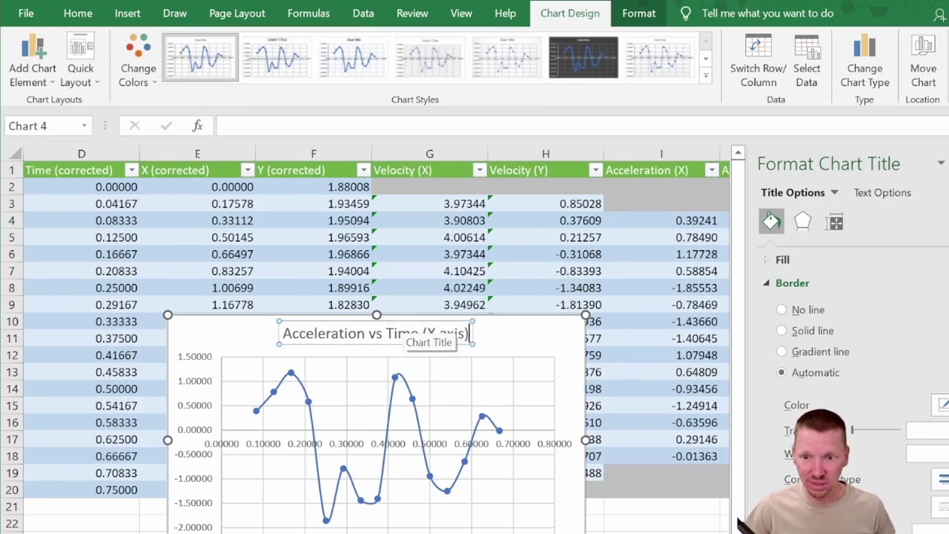
click(537, 444)
Step: Add axis titles to the chart and place the legend at the top
click(608, 328)
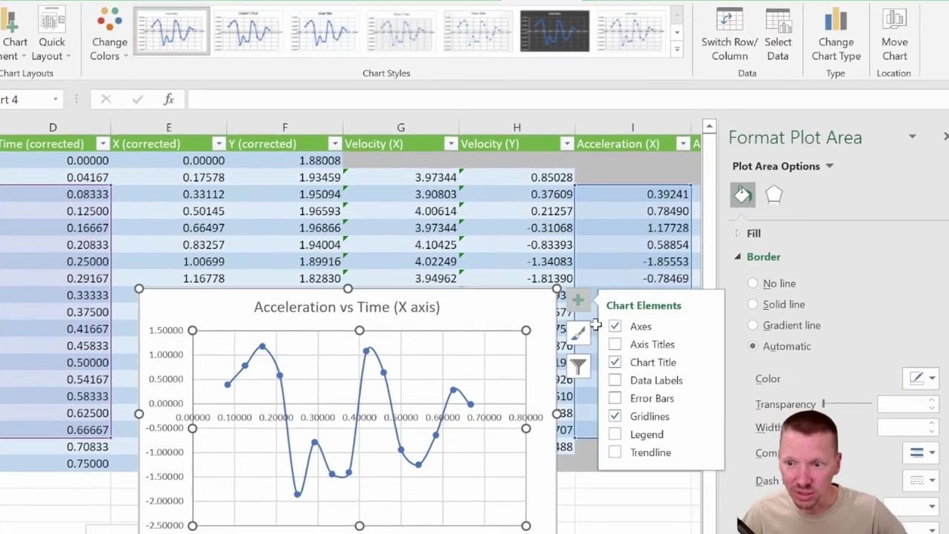
click(616, 345)
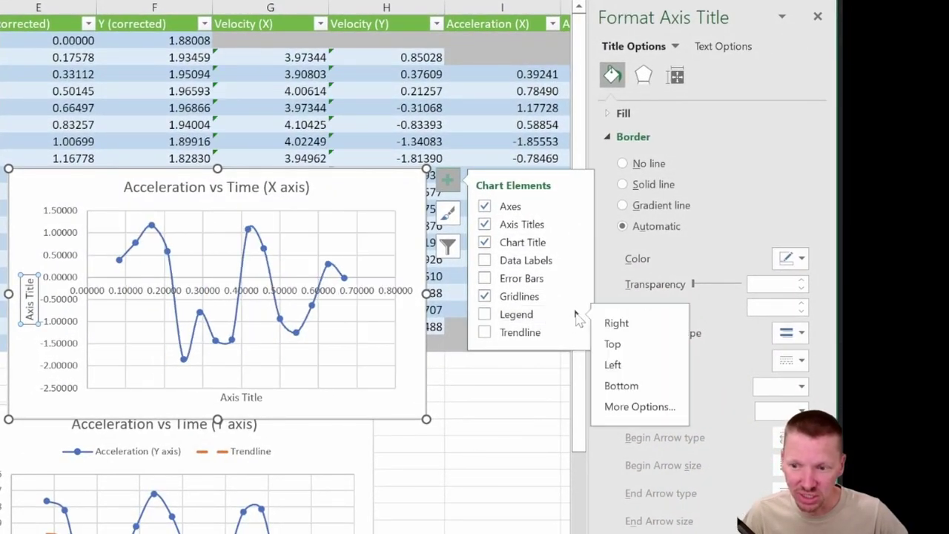
click(612, 343)
Step: Set the horizontal time axis label position to Low
click(403, 314)
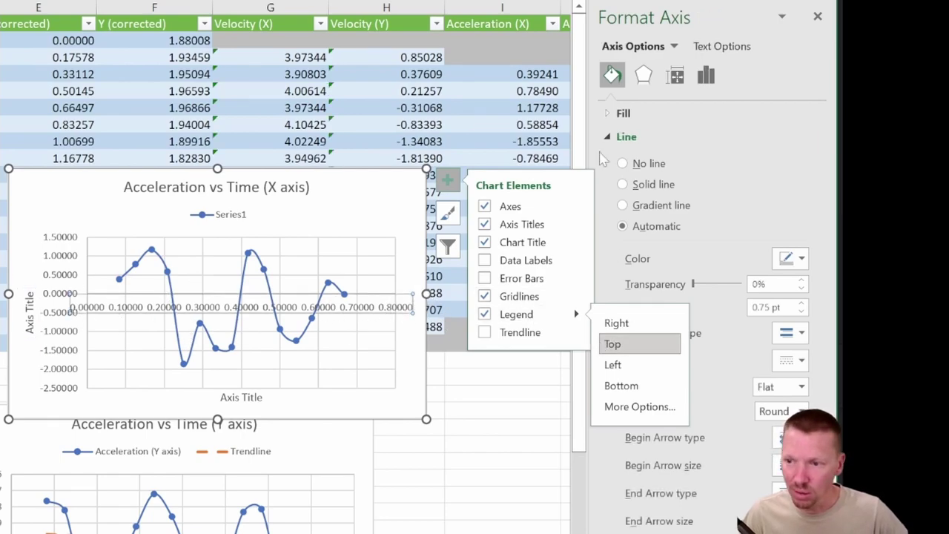
click(706, 75)
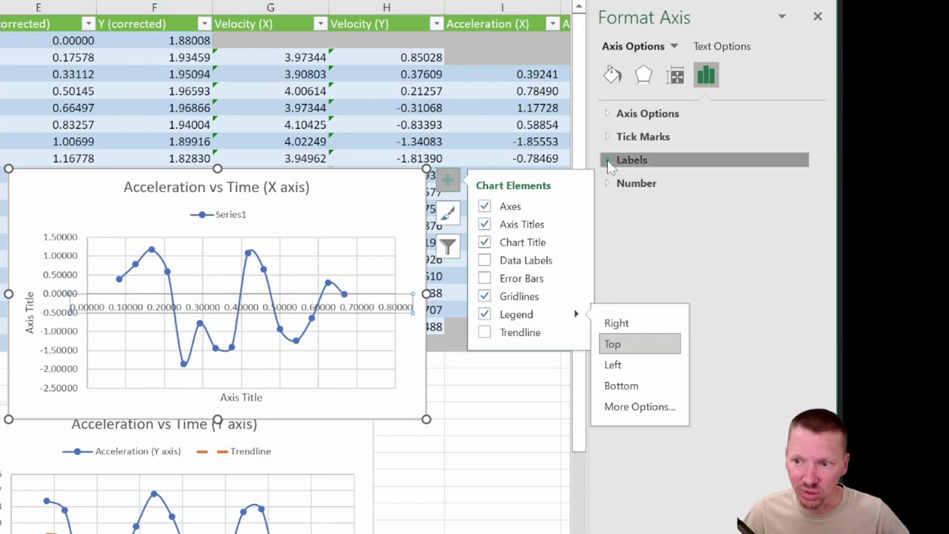
click(609, 165)
click(796, 181)
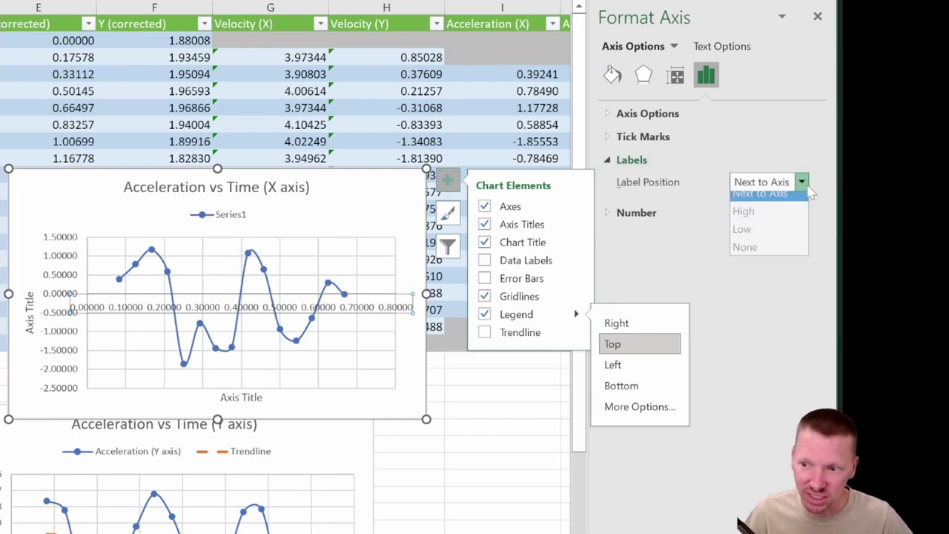
click(763, 236)
click(449, 182)
click(448, 182)
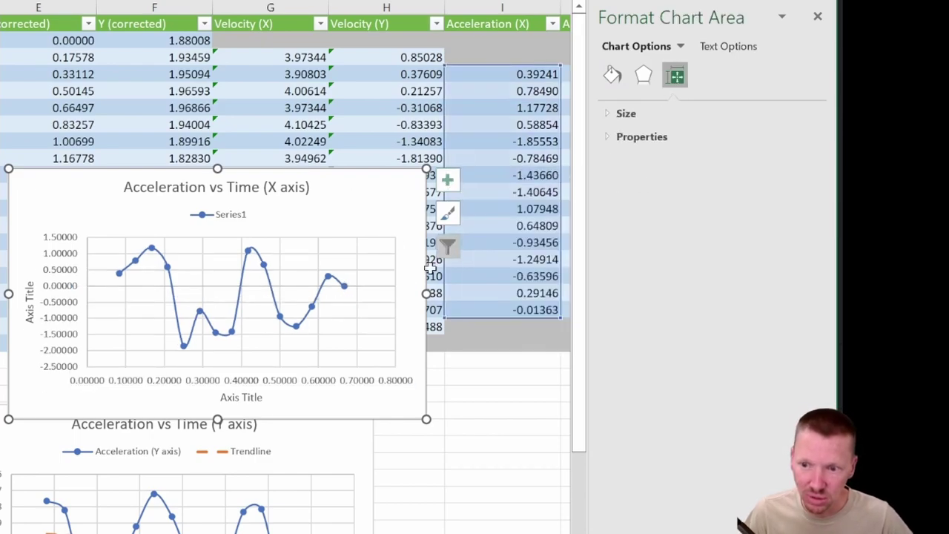
Step: Set 1 decimal place on both the vertical acceleration axis and the horizontal time axis
click(52, 324)
click(706, 75)
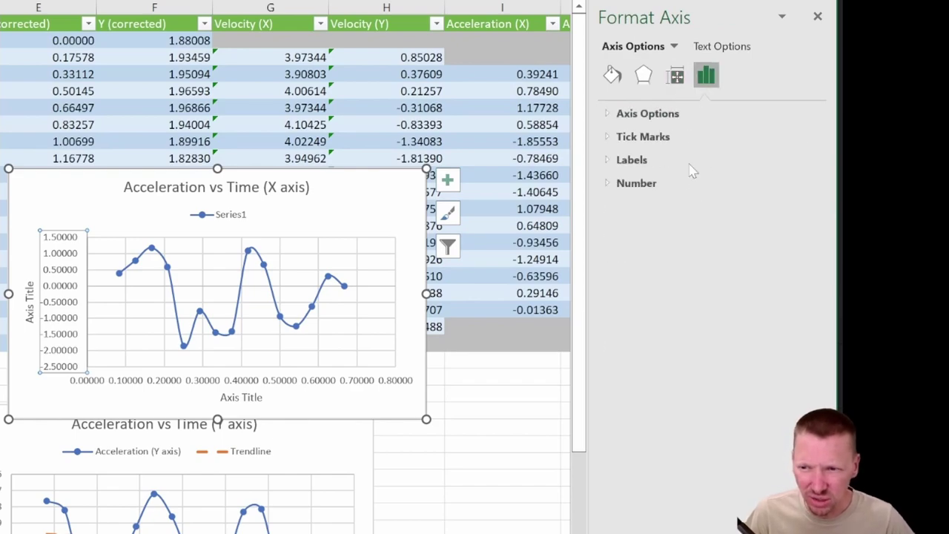
click(609, 183)
double_click(713, 249)
text(1)
key(Return)
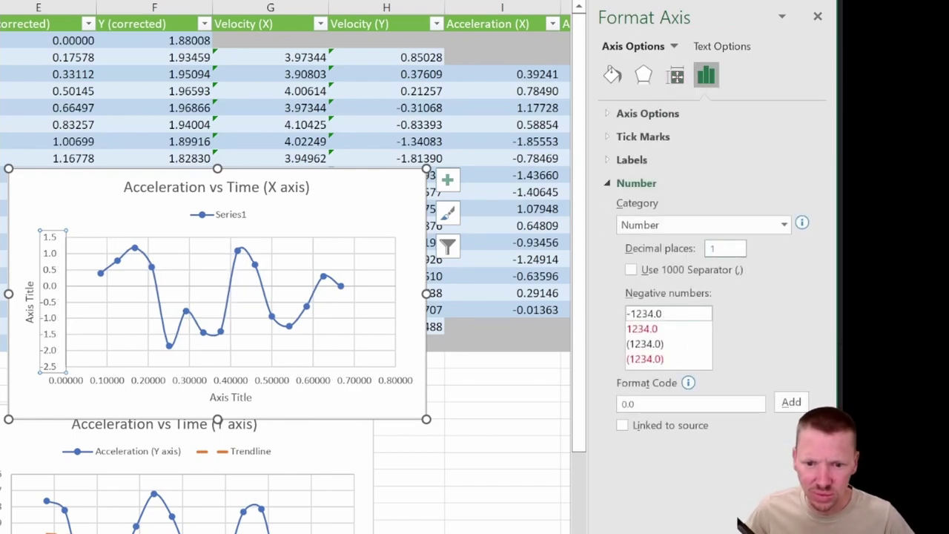
click(276, 369)
double_click(713, 248)
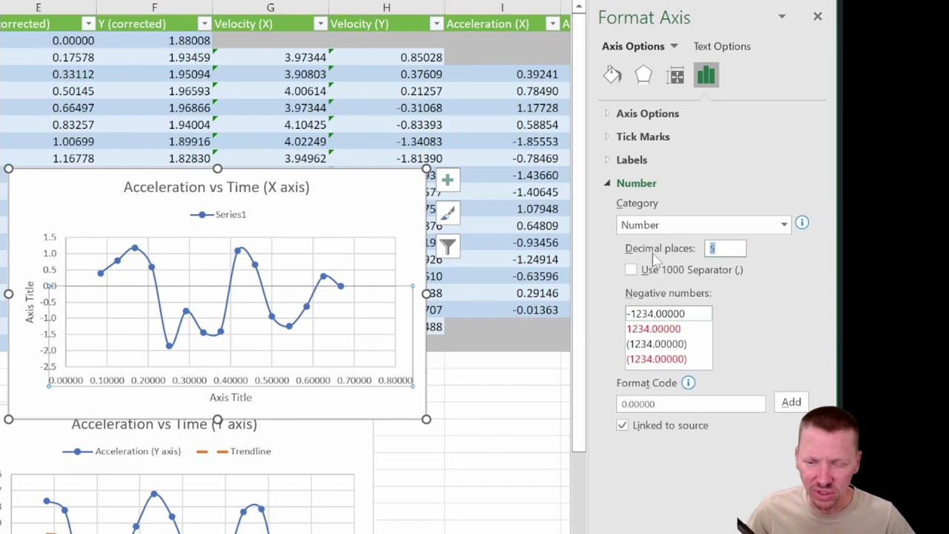
text(1)
key(Return)
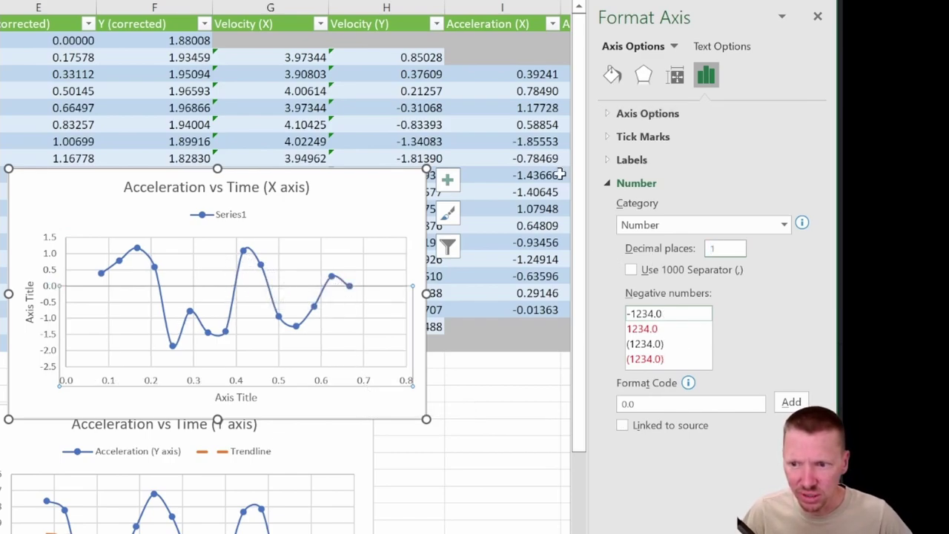
Step: Change the horizontal axis maximum bound from 0.8 to 0.7
click(633, 113)
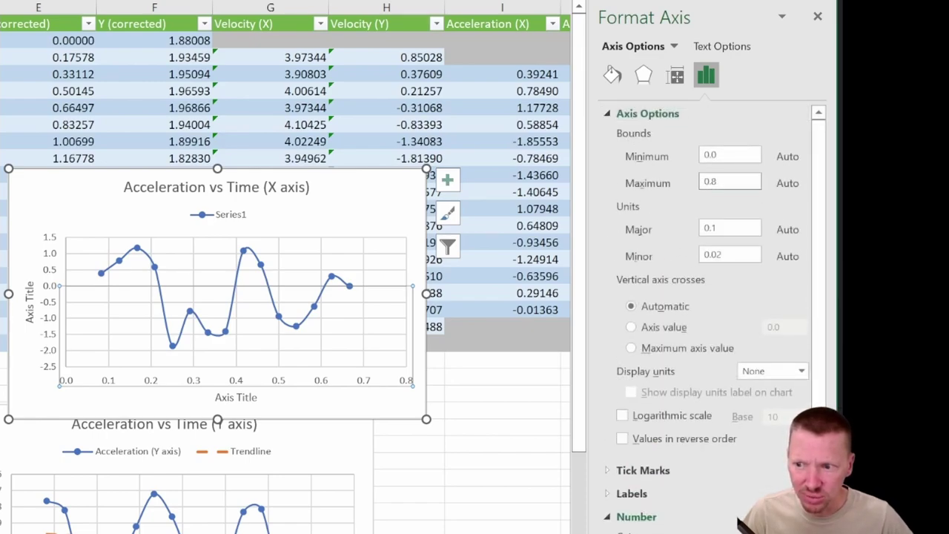
text(7)
key(Return)
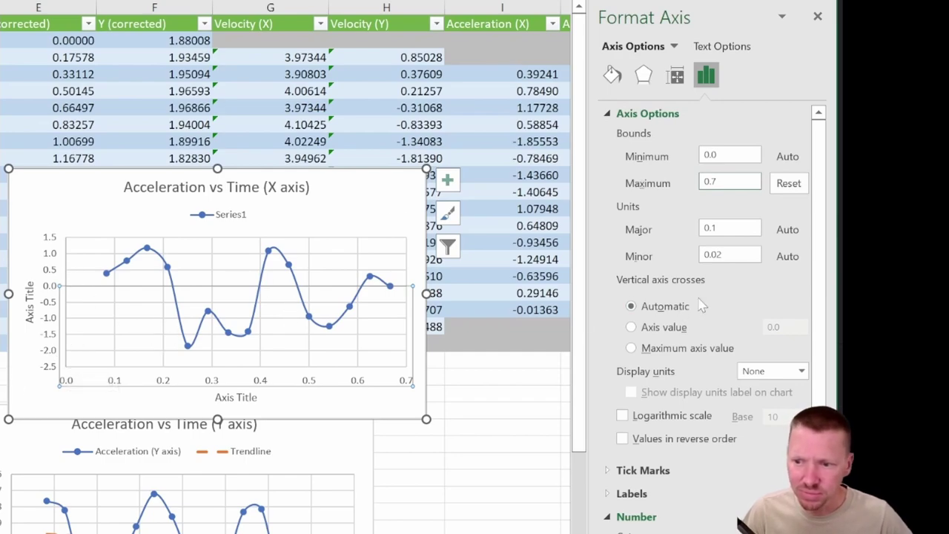
click(447, 246)
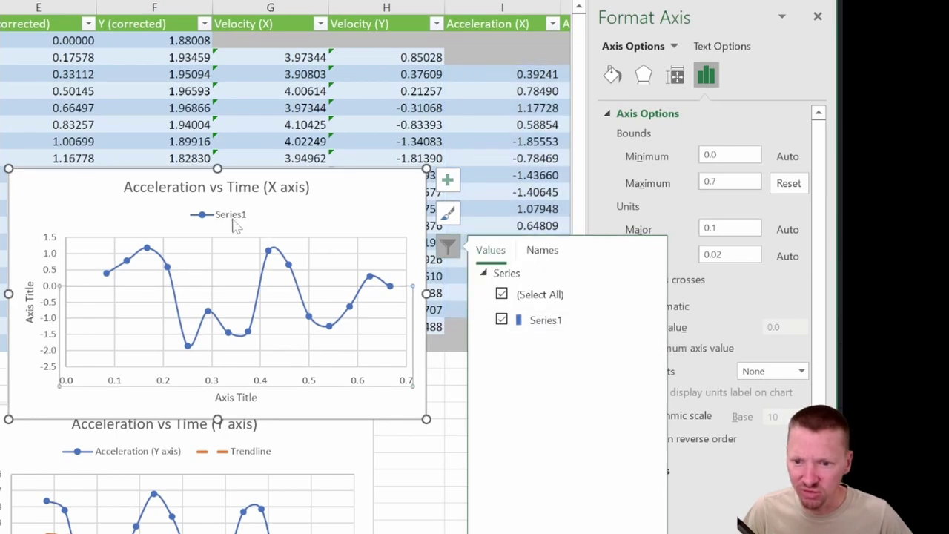
Step: Rename Series1 to 'Acceleration (X axis)' and recheck the name in Edit Series
click(635, 320)
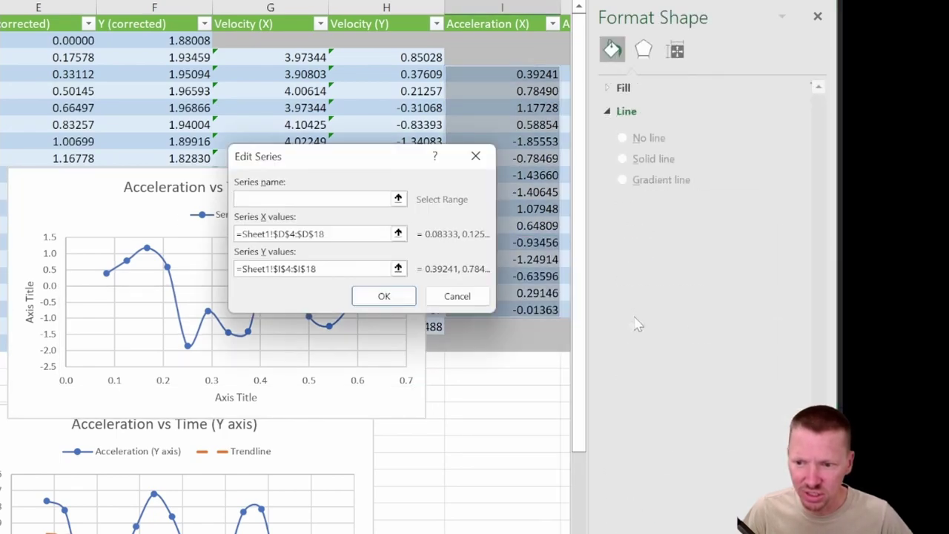
drag(361, 157, 228, 71)
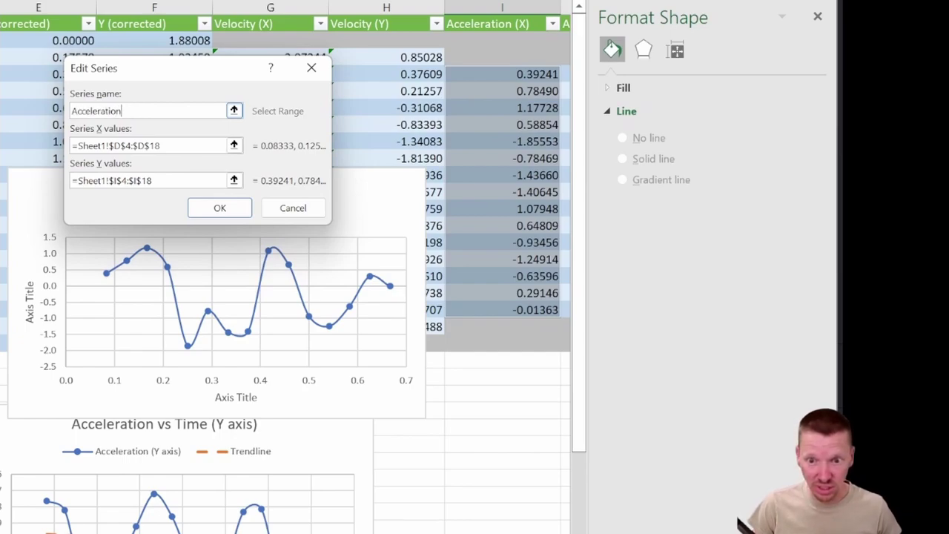
text(Acceleration (X axis))
key(Return)
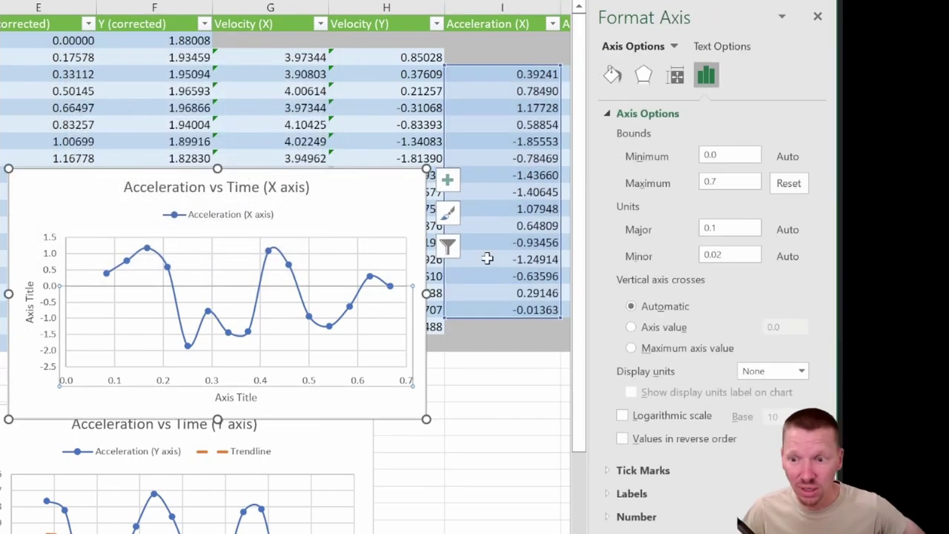
click(447, 245)
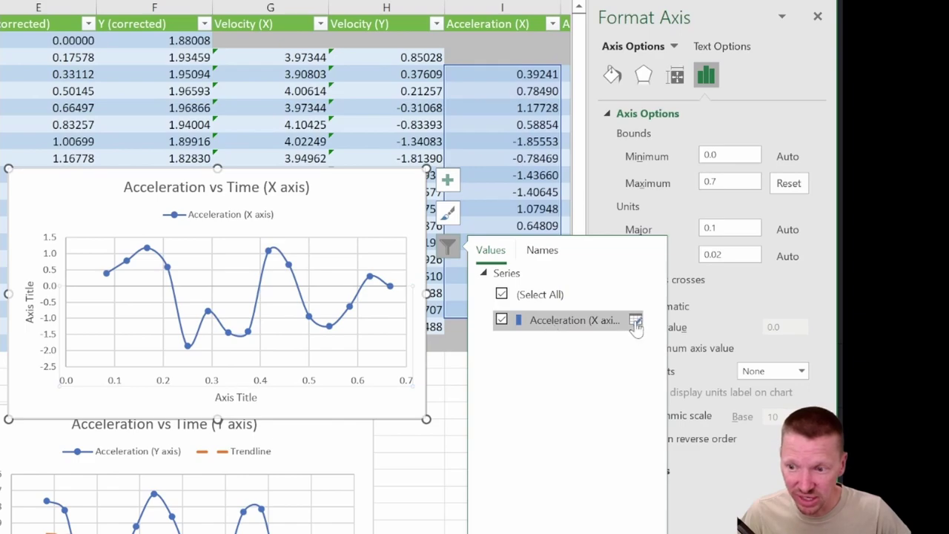
click(636, 321)
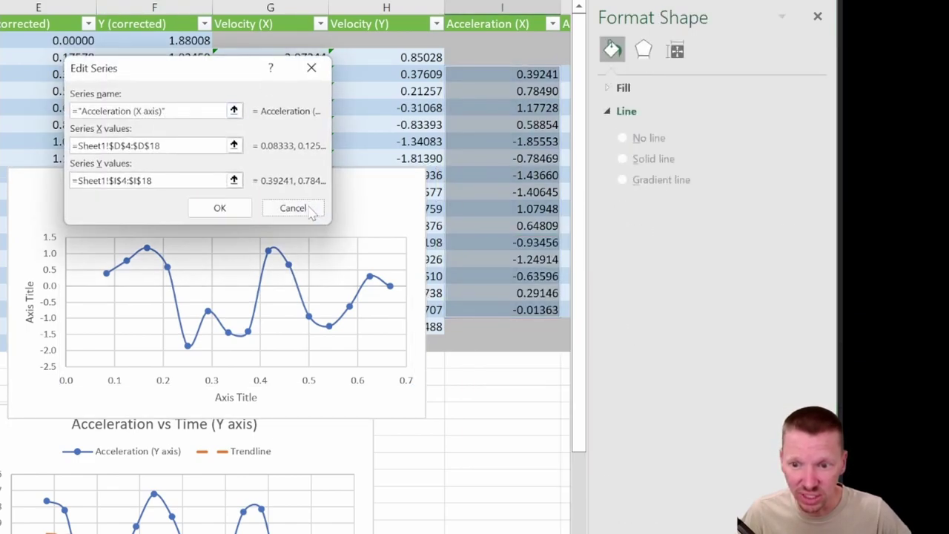
click(311, 213)
click(448, 180)
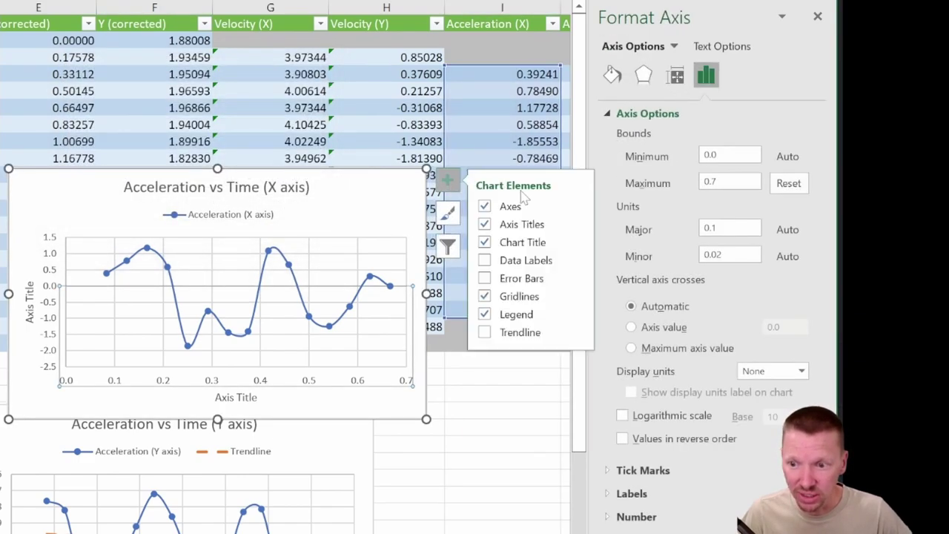
Step: Add a linear trendline to the acceleration chart
click(576, 331)
click(626, 341)
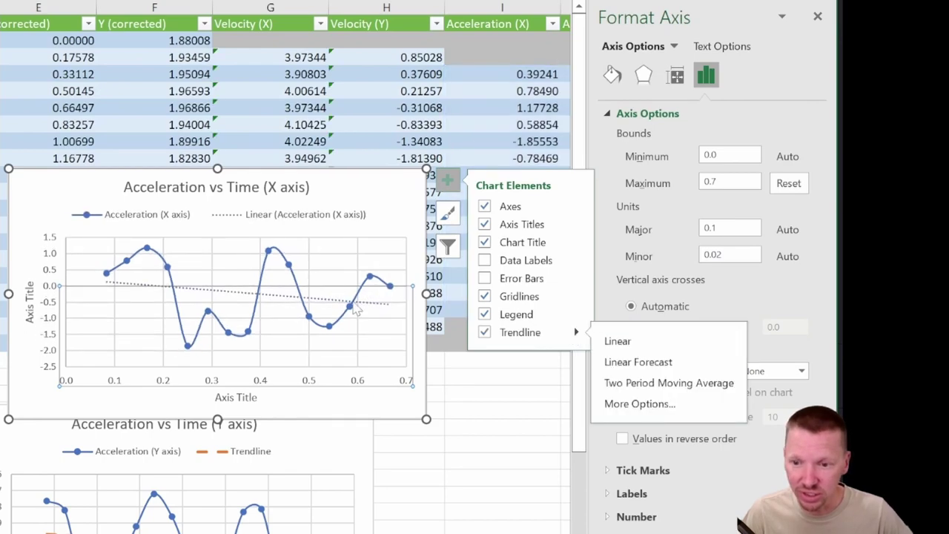
click(382, 303)
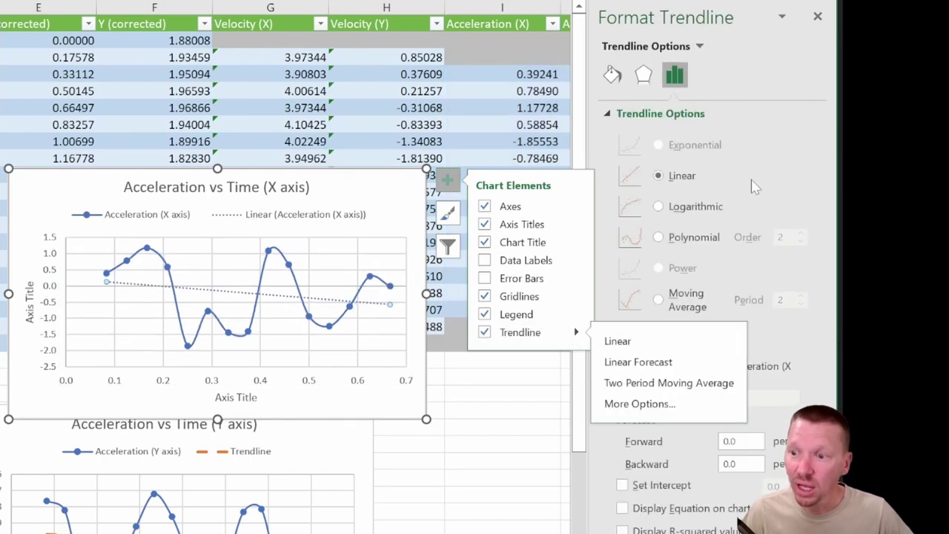
Step: Make the trendline a solid orange dashed line, three width steps thicker, and shift the chart
click(620, 75)
click(801, 236)
click(775, 278)
click(801, 338)
click(786, 393)
click(801, 281)
click(801, 281)
click(801, 281)
click(801, 281)
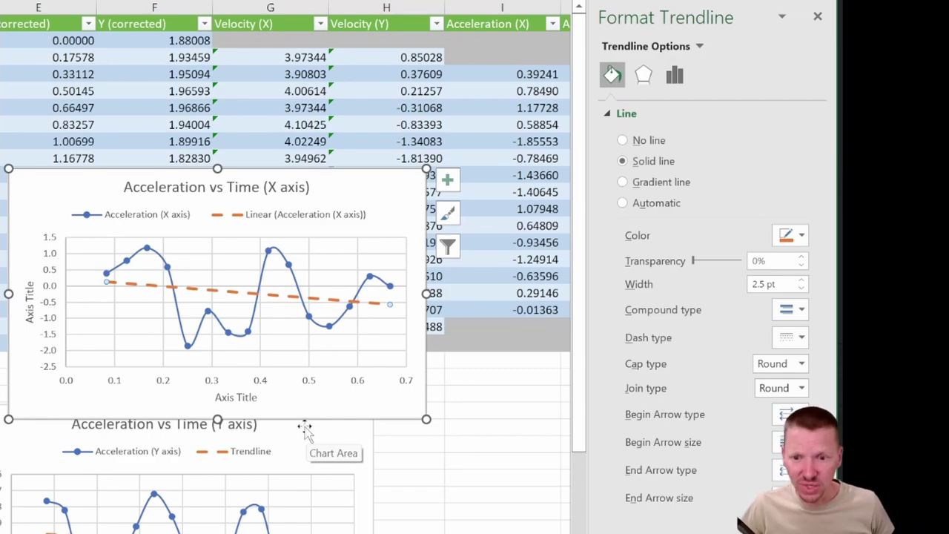
drag(349, 197, 321, 178)
Step: Rearrange the X-axis and Y-axis charts below the table, then select X (corrected) E2:E20
drag(18, 439, 32, 403)
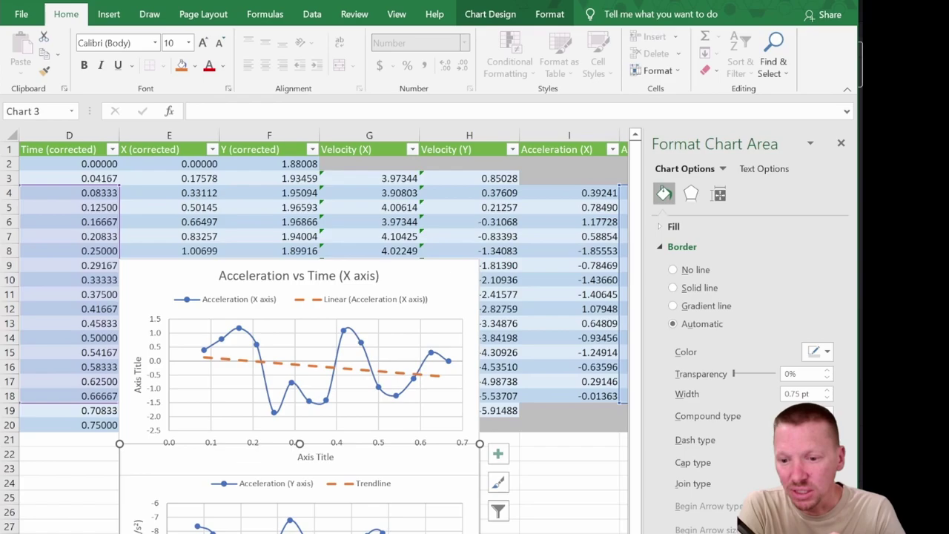
drag(419, 298, 618, 511)
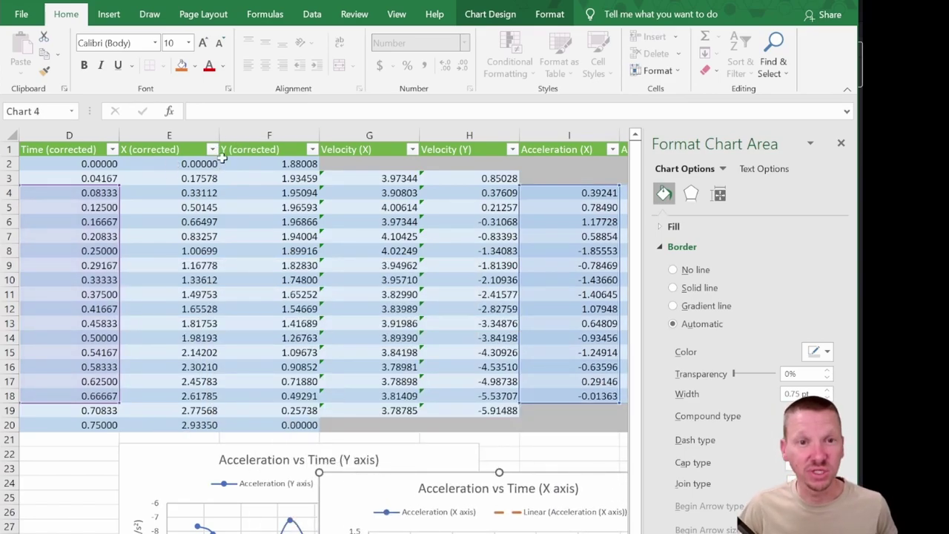
drag(191, 164, 193, 424)
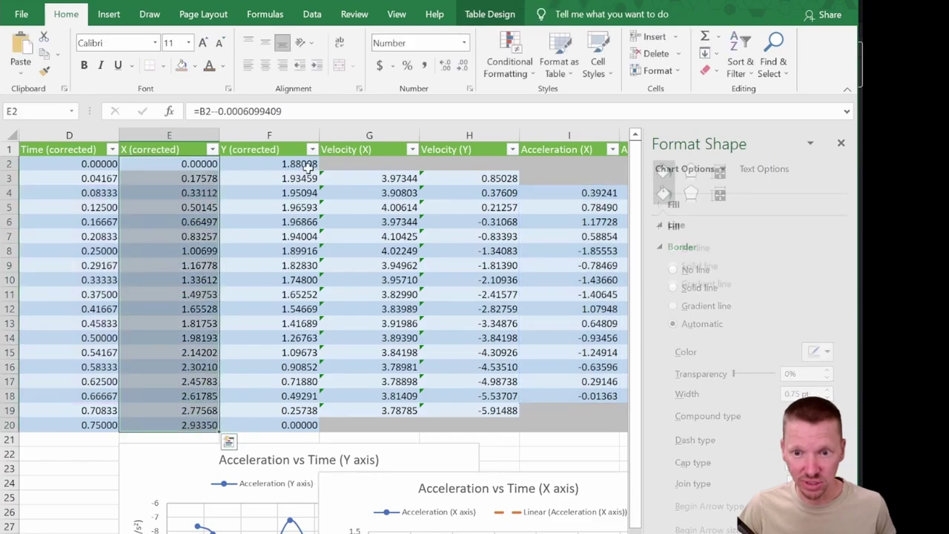
Step: Insert the recommended scatter chart of Y (corrected) against X (corrected) from E2:F20
drag(290, 163, 299, 424)
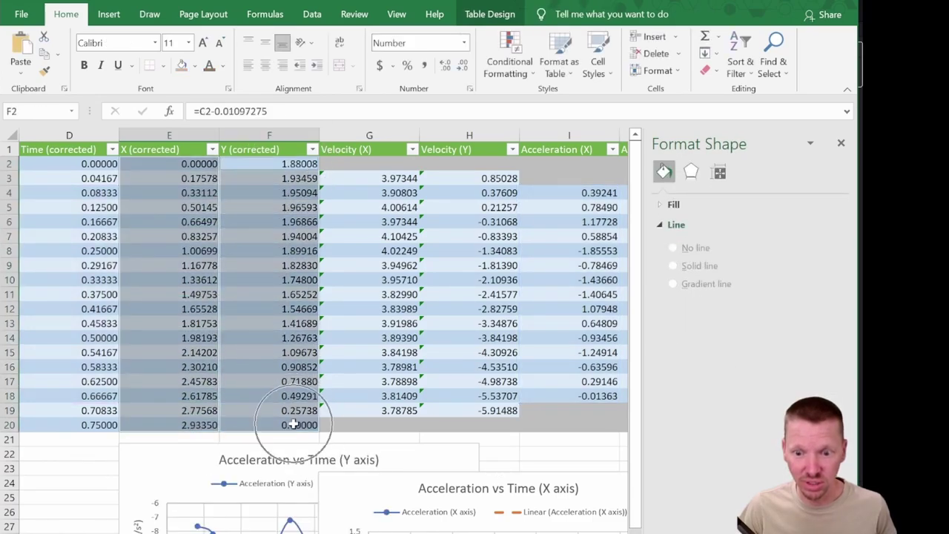
click(110, 14)
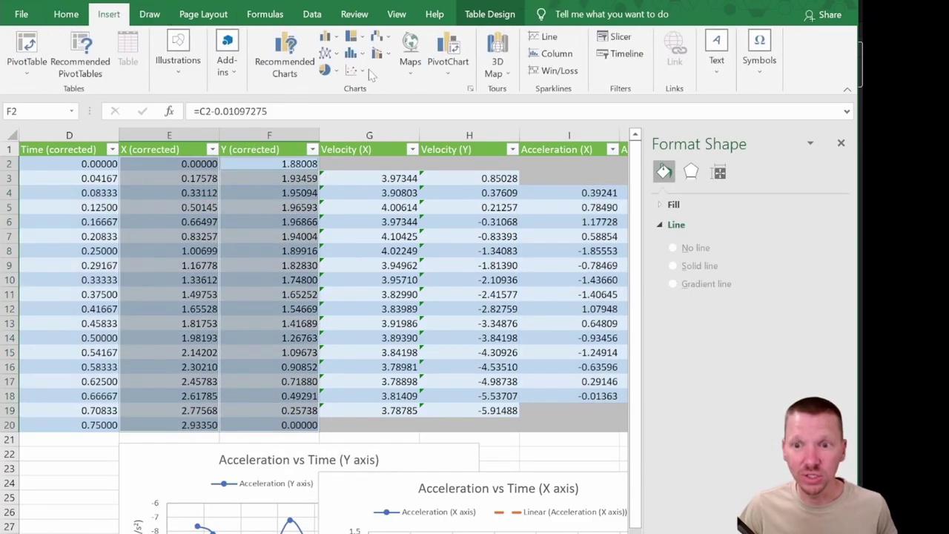
click(282, 58)
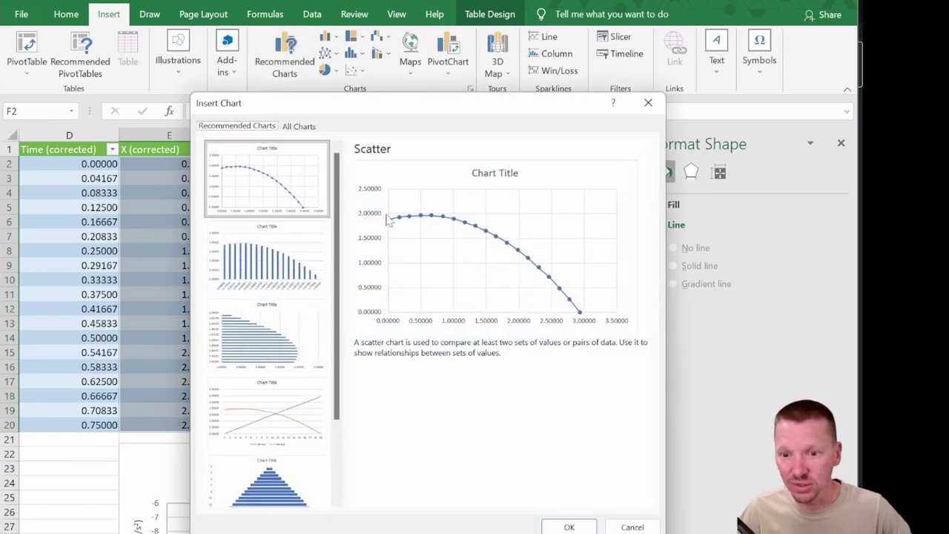
click(569, 526)
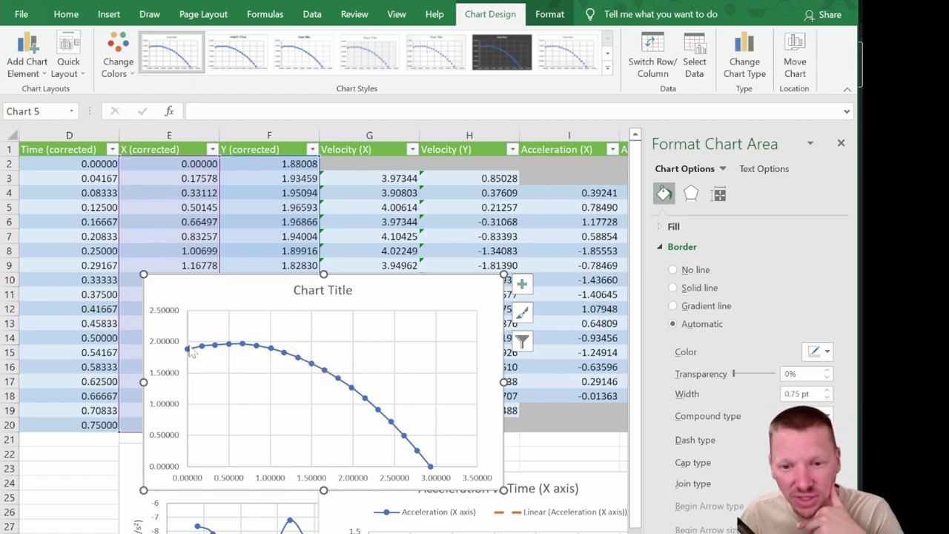
Step: Add a trendline to the scatter chart and make it orange at 2.25 pt
click(522, 341)
click(522, 284)
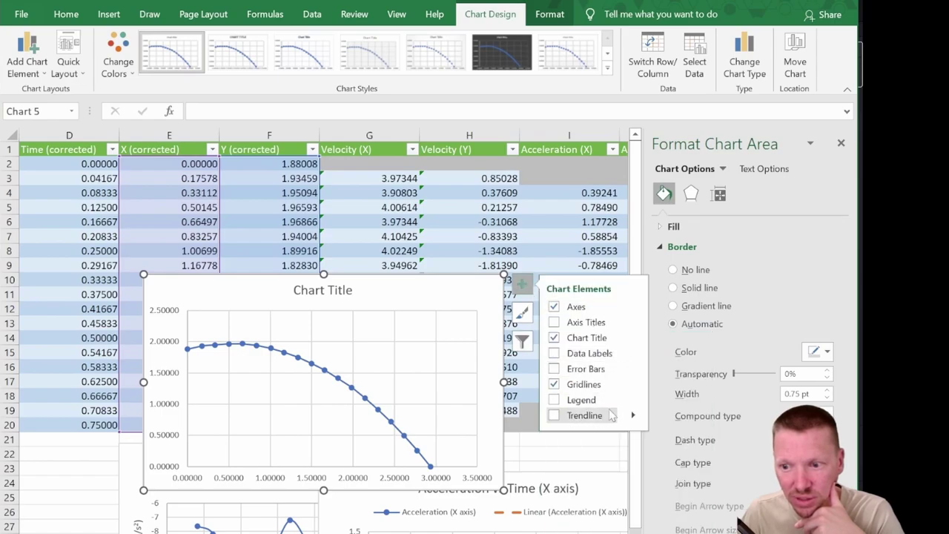
click(634, 415)
click(667, 423)
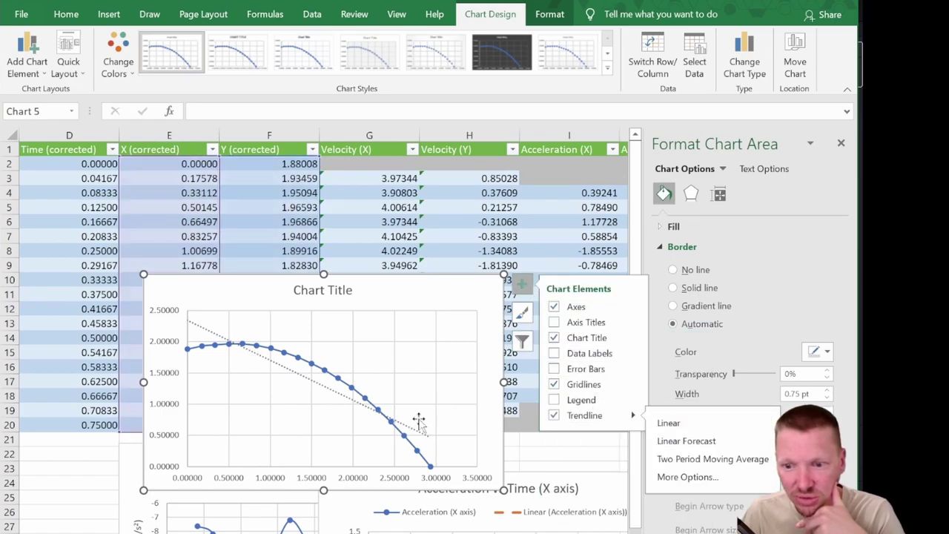
click(413, 436)
click(815, 331)
click(800, 373)
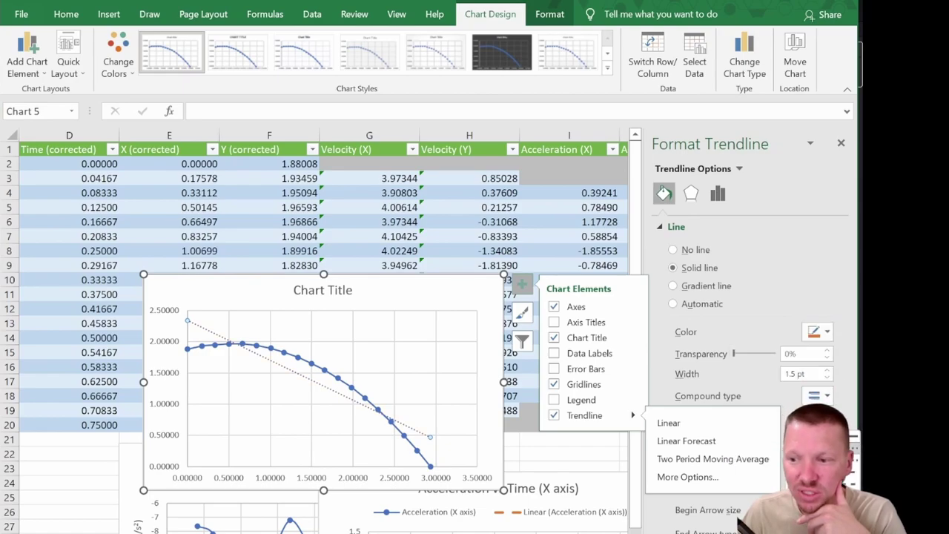
click(827, 369)
click(826, 369)
click(827, 369)
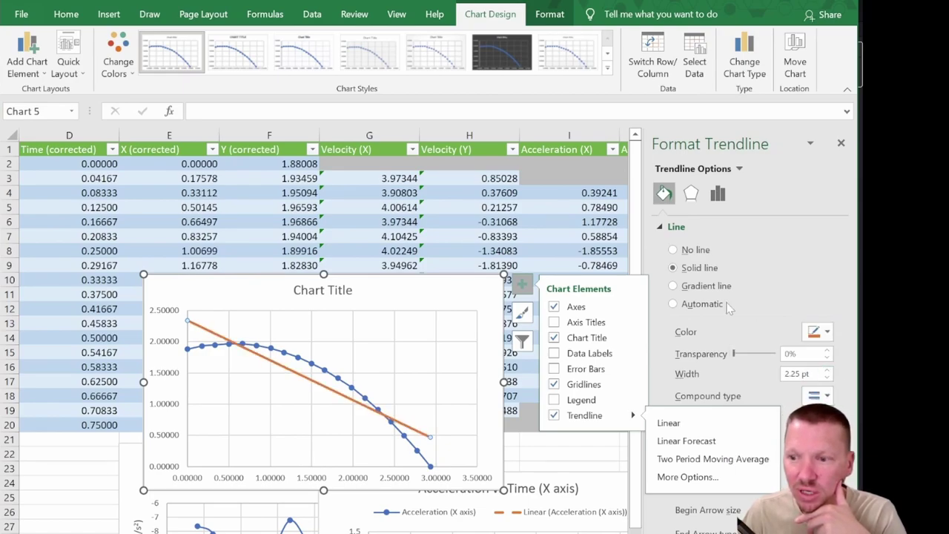
Step: Switch the trendline to an order-2 polynomial and clear the placeholder chart title
click(717, 194)
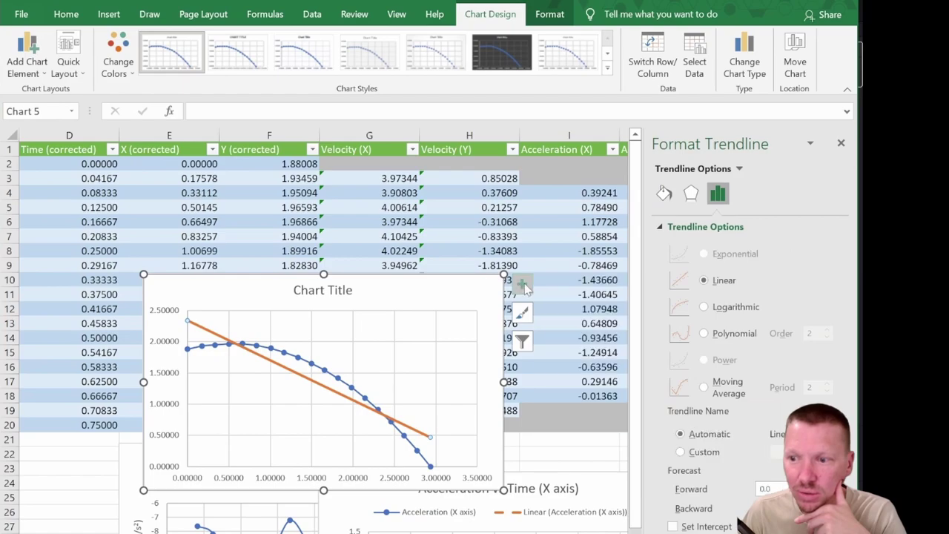
click(703, 334)
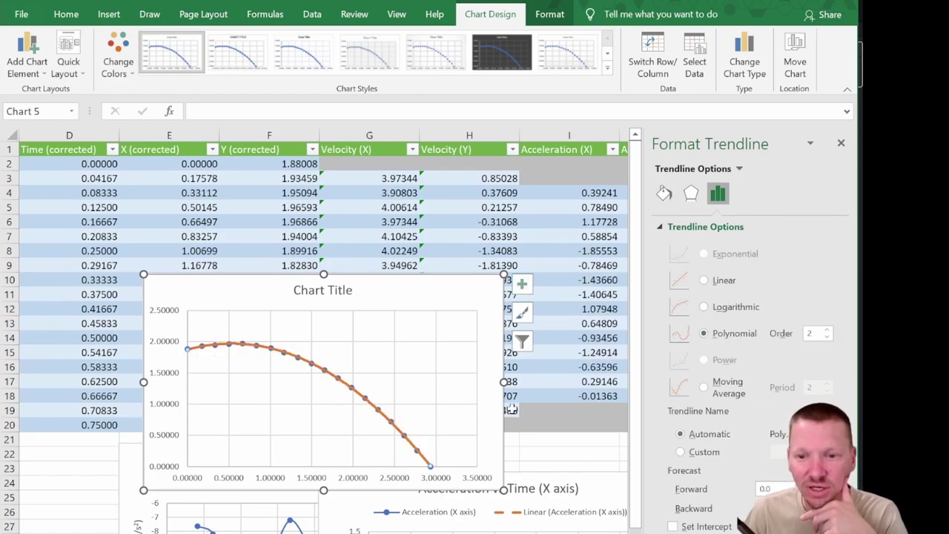
click(335, 292)
click(334, 292)
key(BackSpace)
key(BackSpace)
key(BackSpace)
key(BackSpace)
key(BackSpace)
key(BackSpace)
key(BackSpace)
key(BackSpace)
key(BackSpace)
key(BackSpace)
key(BackSpace)
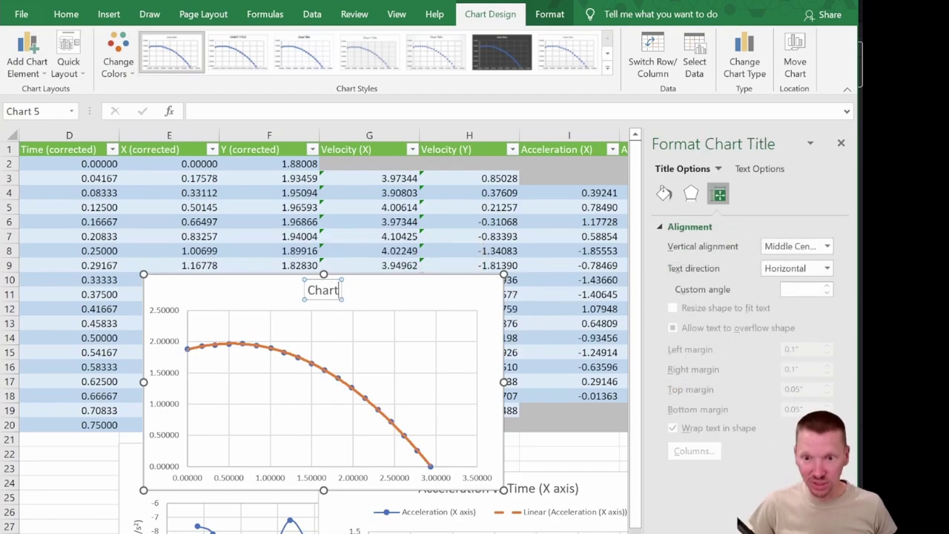
Step: Title the chart 'Horizontal and Vertical Distance' and add axis titles
text(Horizont)
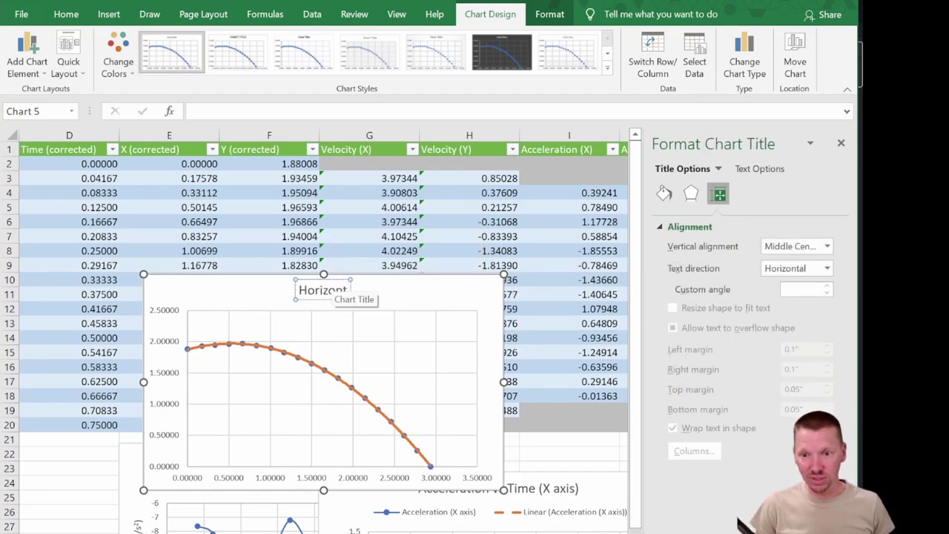
text(al and Vertical)
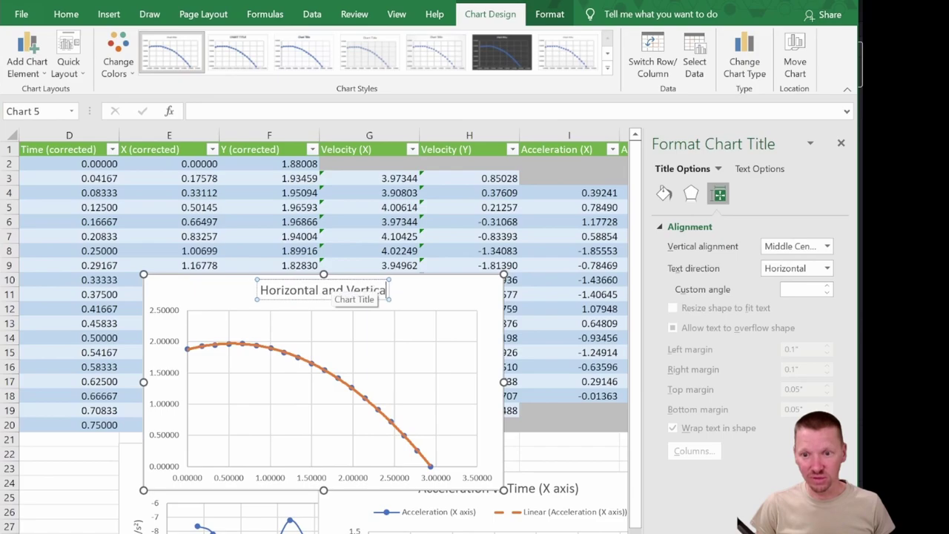
text( Distance Travev)
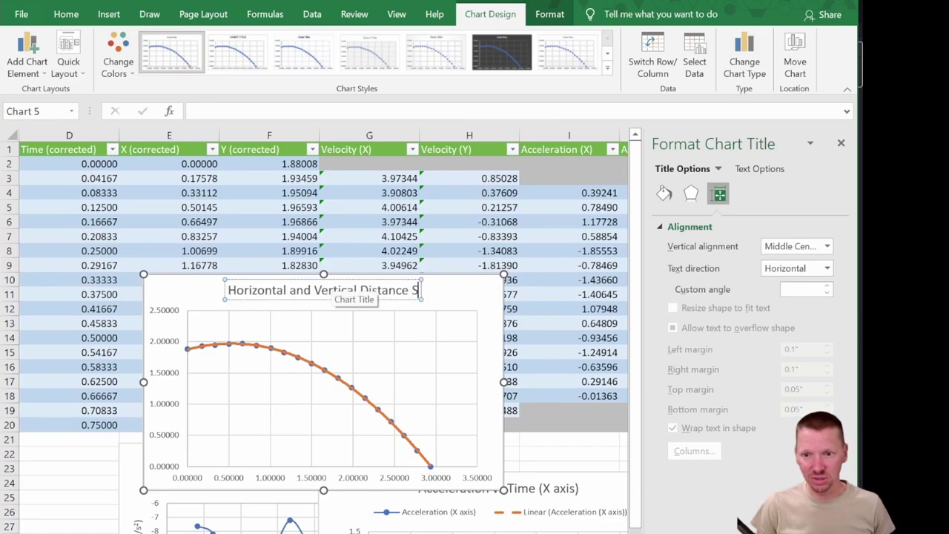
key(BackSpace)
key(BackSpace)
key(BackSpace)
key(BackSpace)
key(BackSpace)
key(BackSpace)
key(BackSpace)
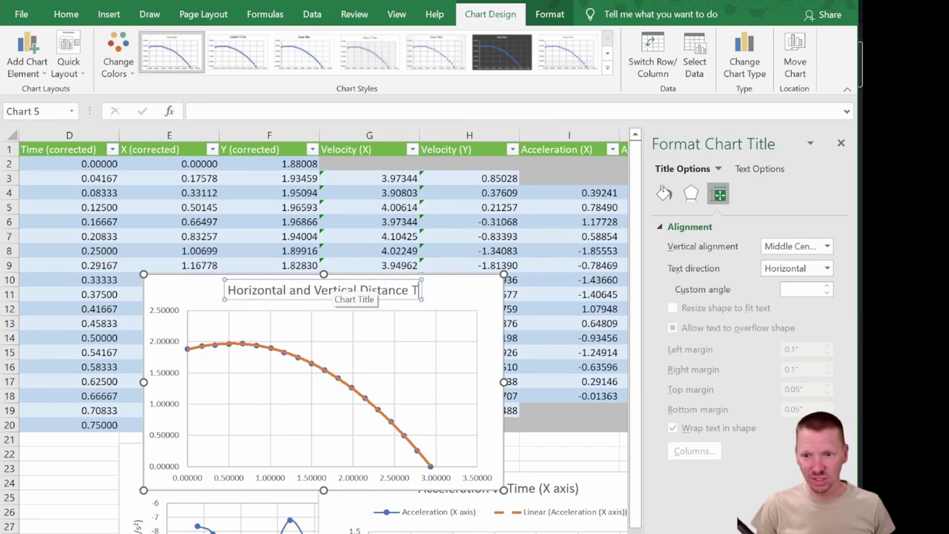
click(481, 296)
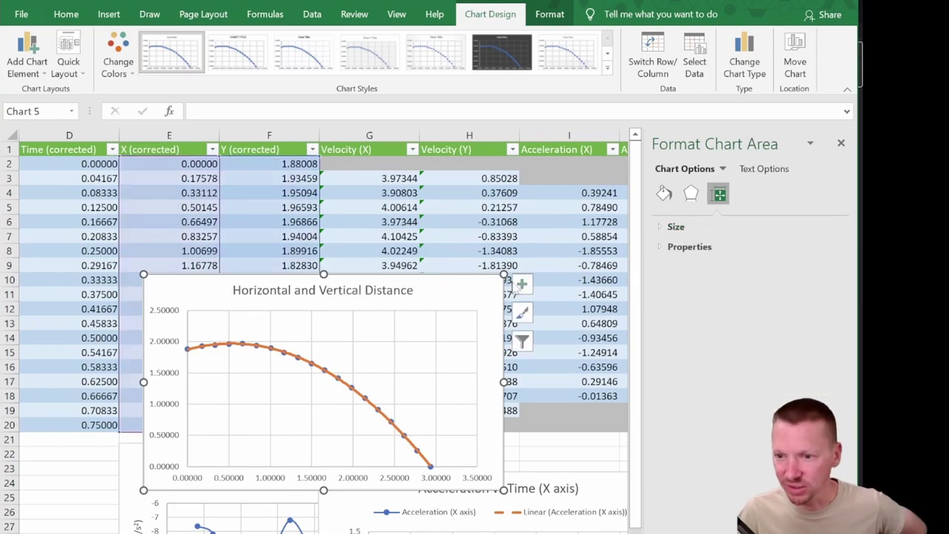
click(522, 282)
click(553, 322)
Step: Label the axes 'Horizontal Distance (m)' and 'Vertical Distance (m)'
double_click(351, 472)
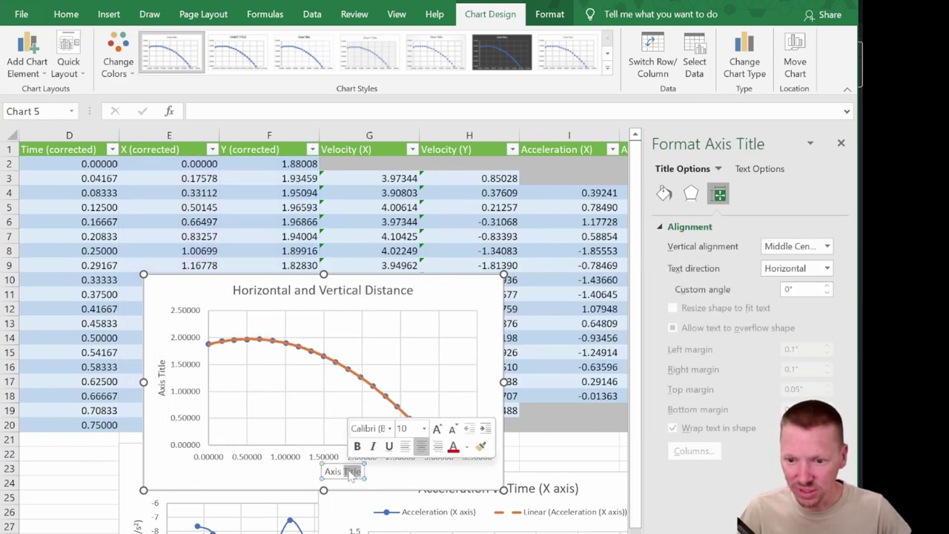
triple_click(341, 472)
text(Horizontal Distance)
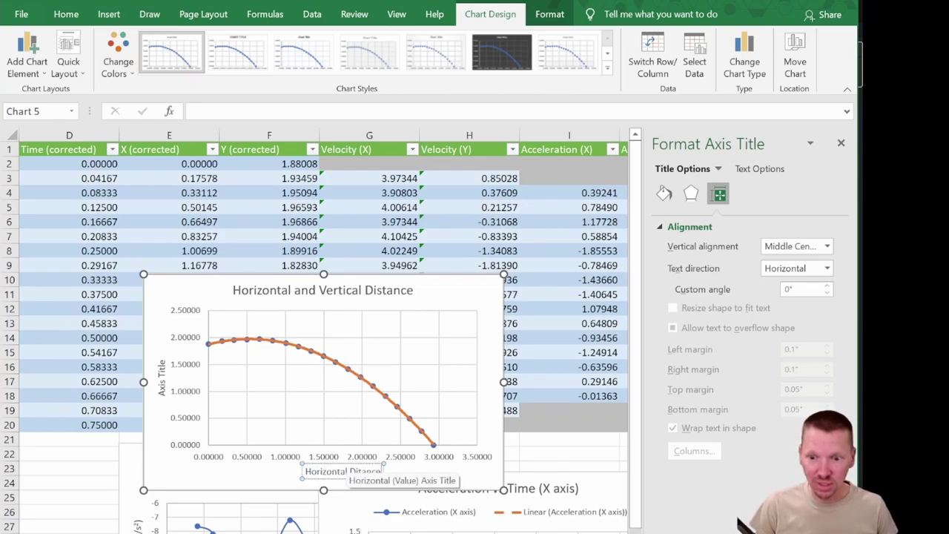
text( (m))
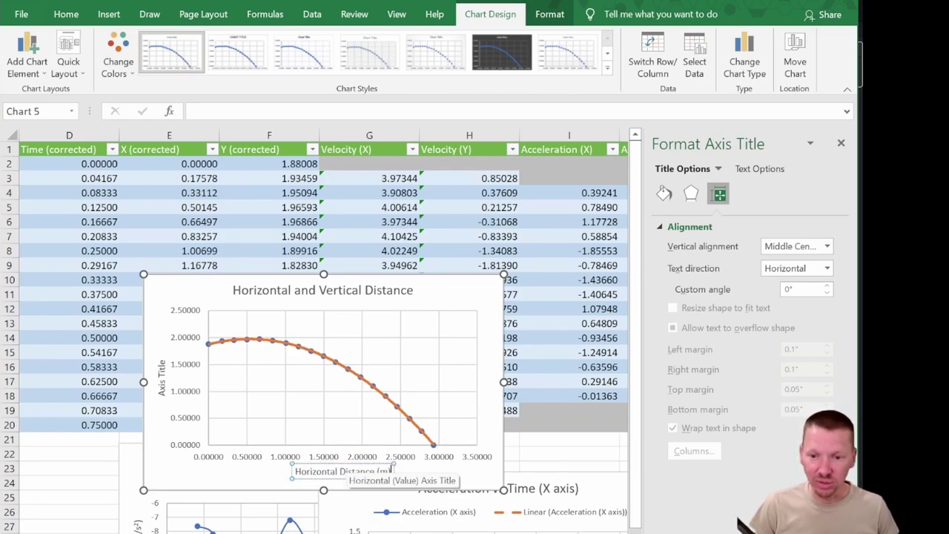
click(162, 385)
double_click(161, 386)
key(BackSpace)
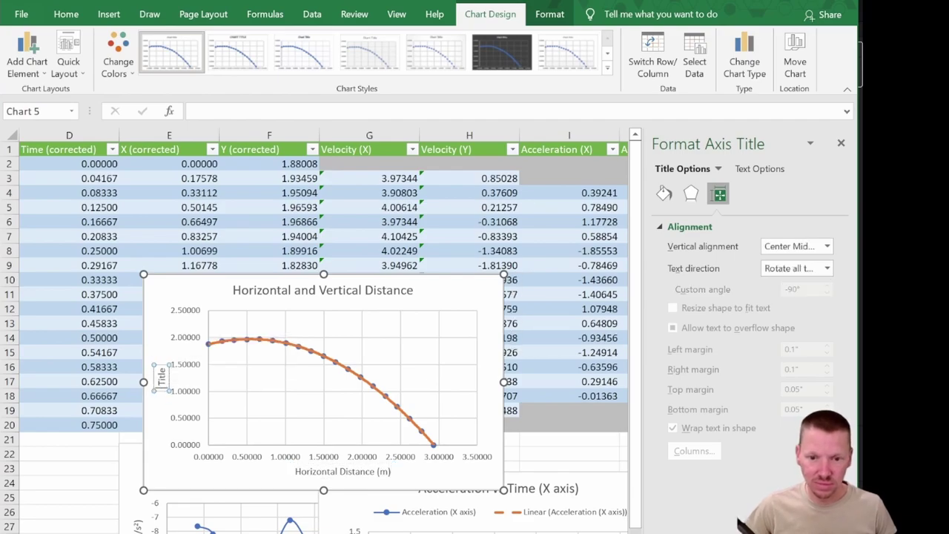
key(Delete)
key(Delete)
key(Delete)
key(Delete)
key(Delete)
text(Verti)
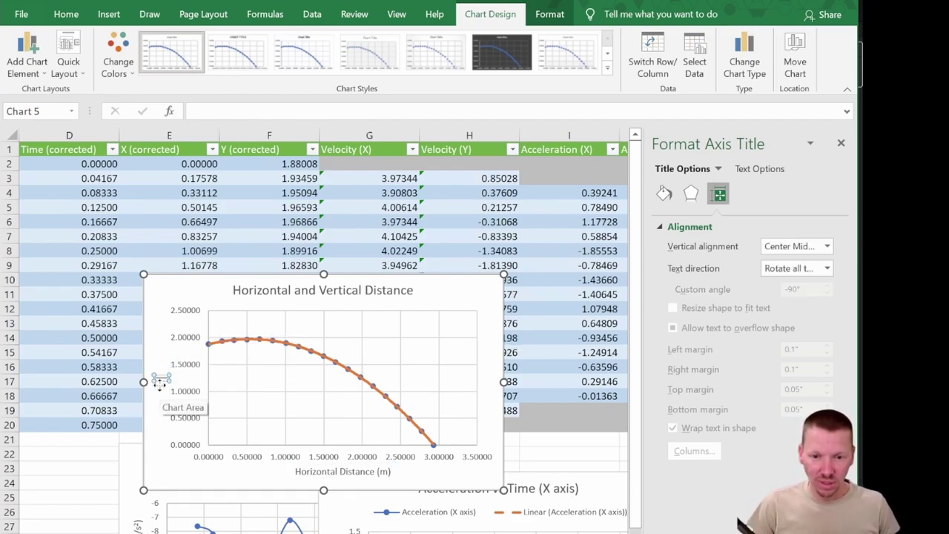
text(cal Distance (m))
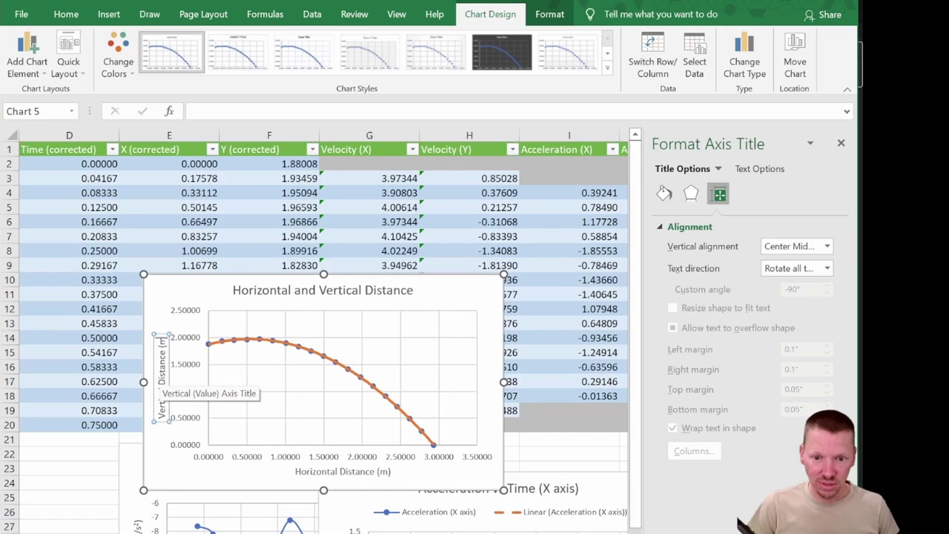
click(426, 281)
click(468, 457)
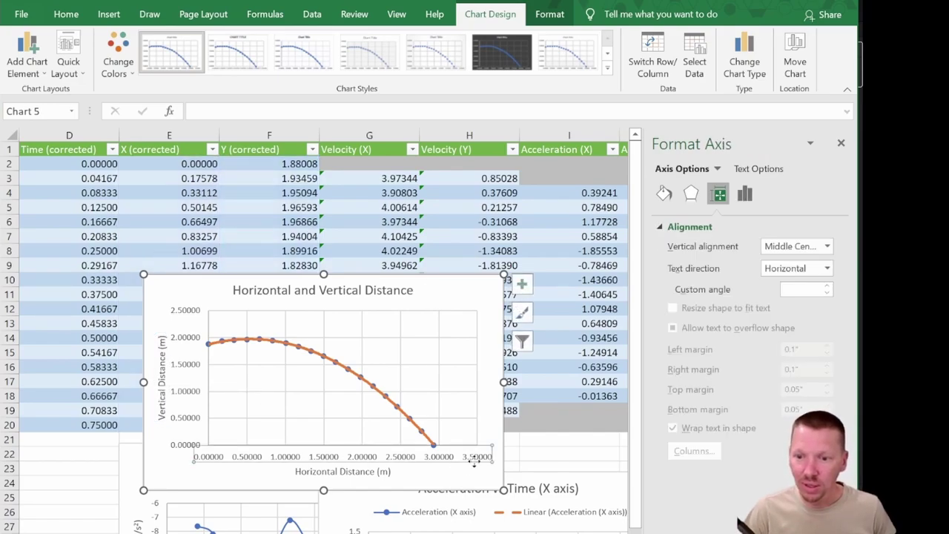
Step: Set 1 decimal place on the horizontal and vertical distance axes
click(744, 194)
click(684, 286)
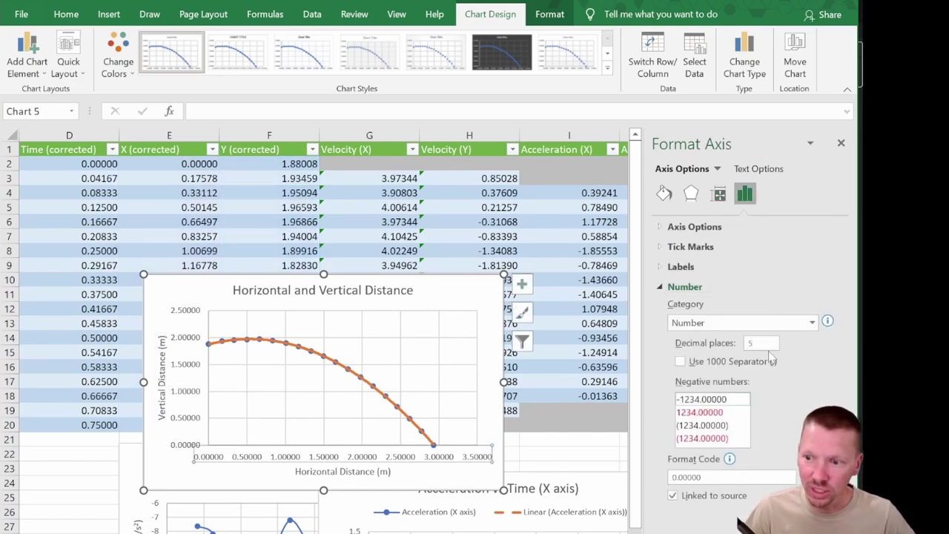
text(1)
key(Return)
click(176, 378)
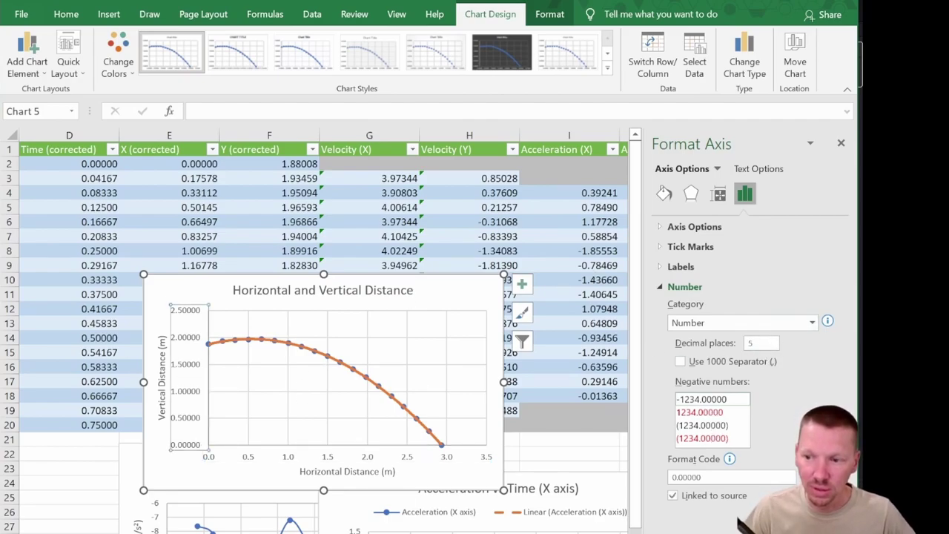
text(1)
key(Return)
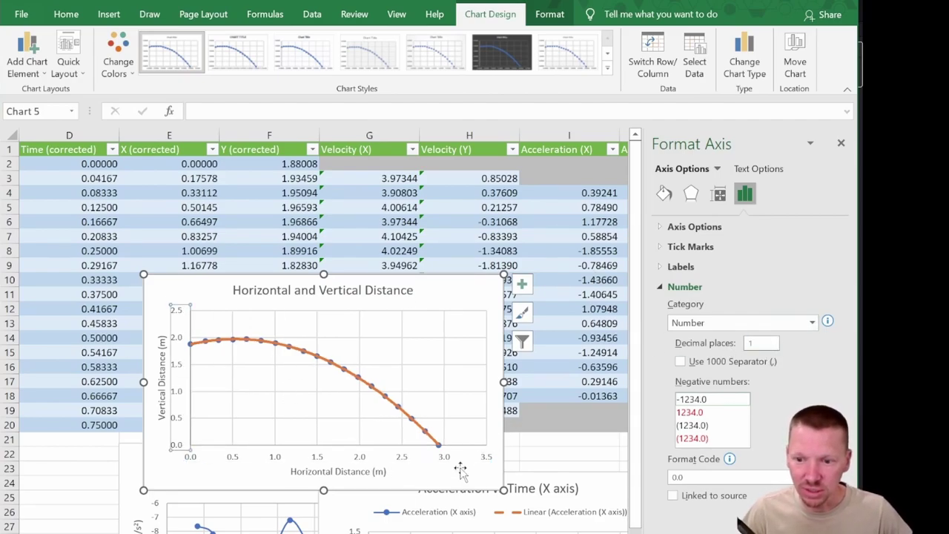
click(196, 450)
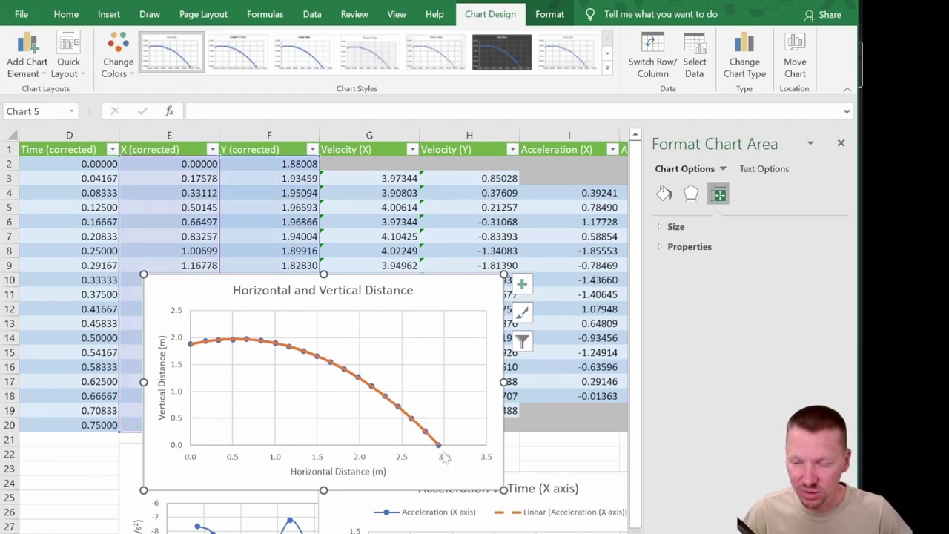
mouse_move(191, 350)
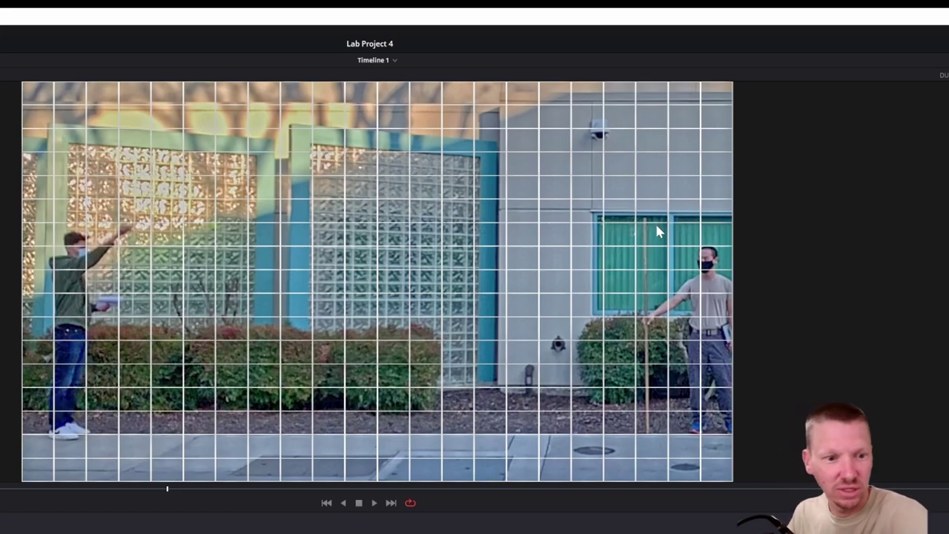
Step: Scrub the Lab Project 4 throw clip to its final frame, where the ball lands on the pavement
drag(244, 496, 938, 490)
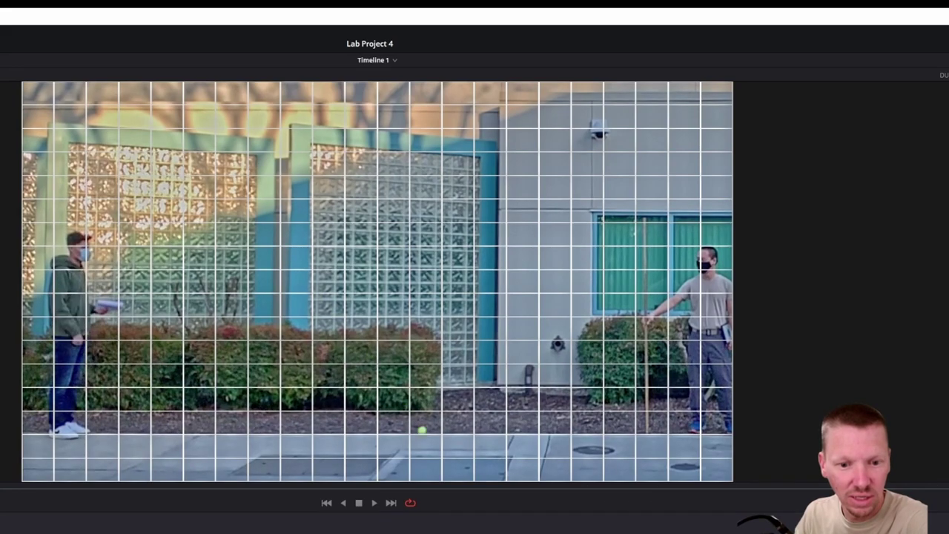